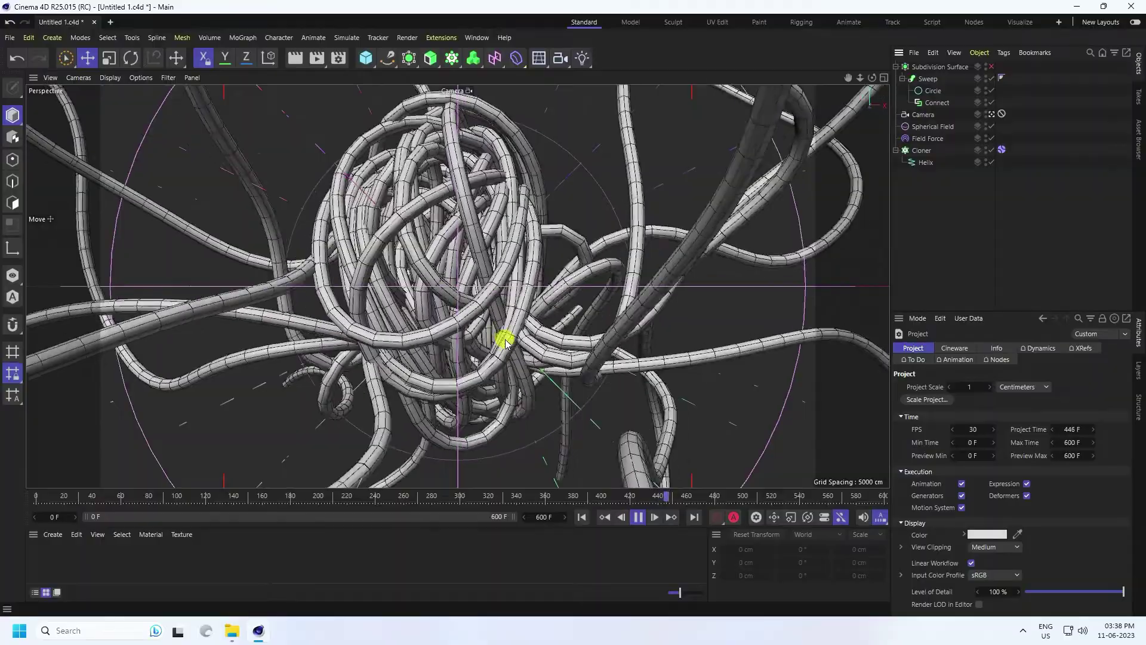
# Step: Enable the Subdivision Surface smoothing on the swept tube ball
pyautogui.click(638, 517)
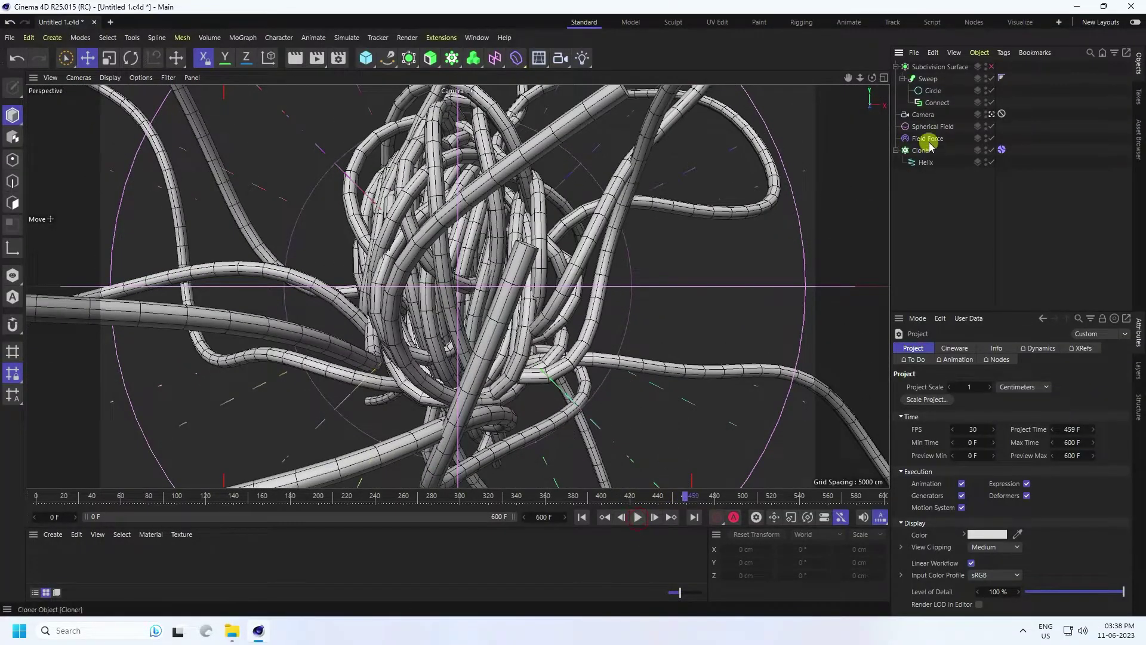
pyautogui.click(924, 68)
pyautogui.click(992, 67)
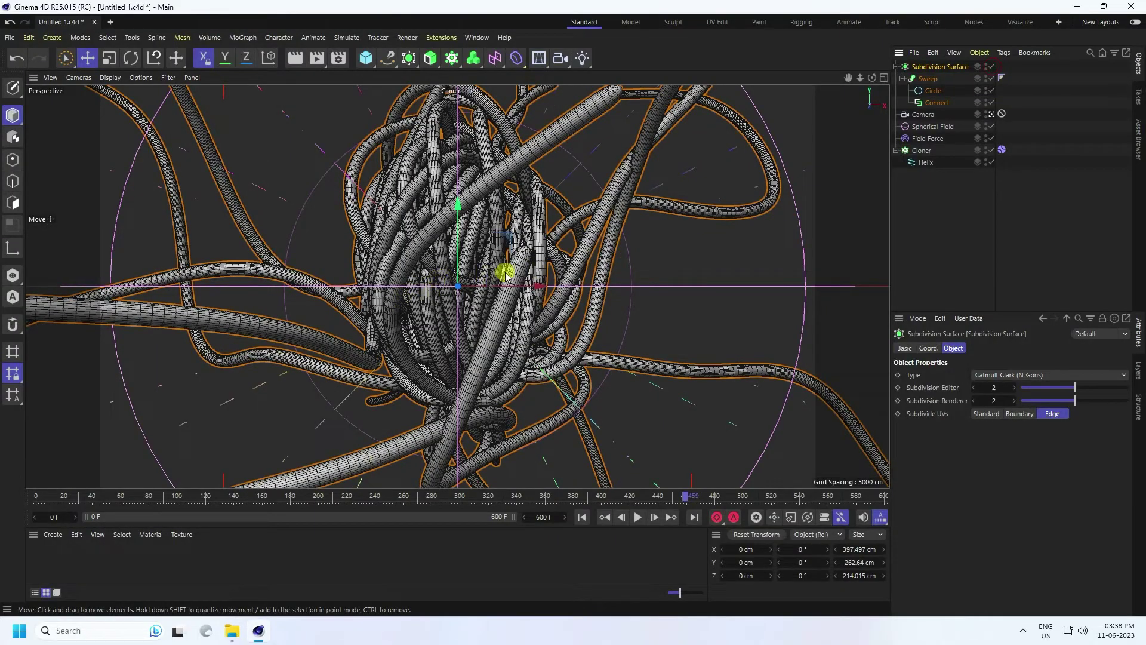
# Step: Preview the smoothed animation, then start a new empty project
pyautogui.click(637, 517)
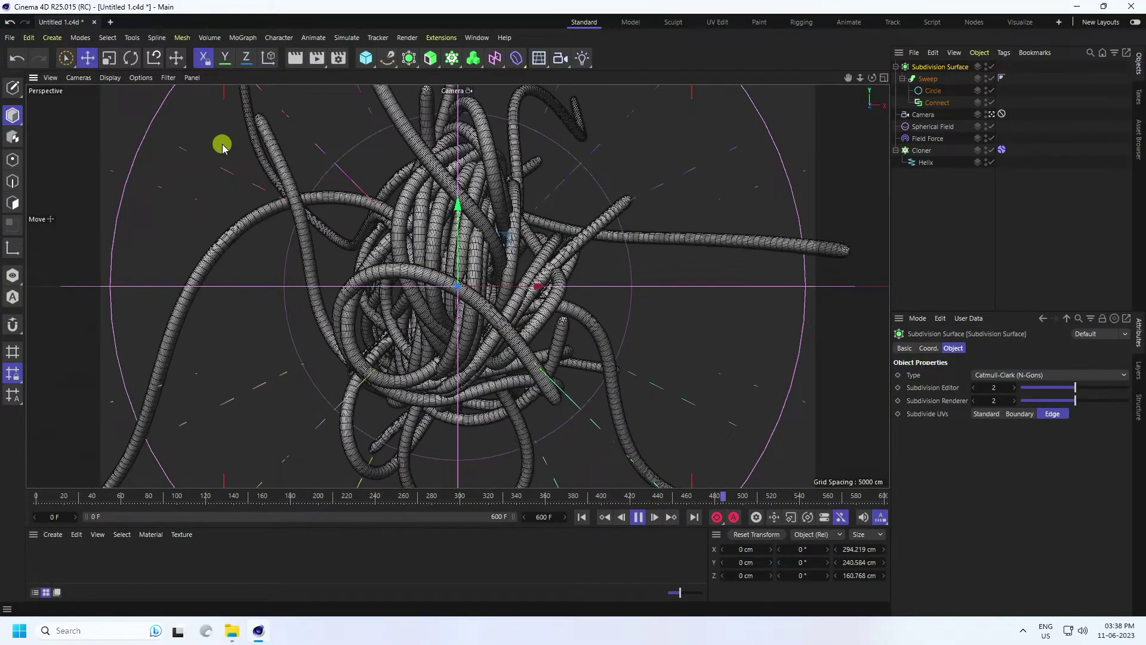
pyautogui.click(643, 516)
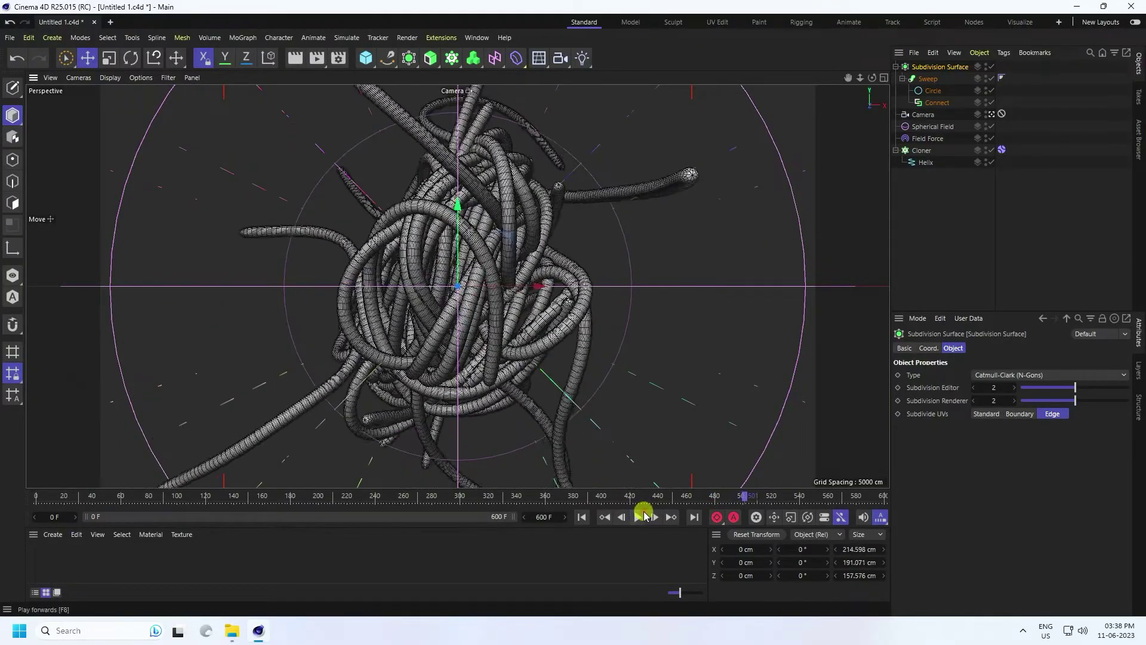
pyautogui.click(110, 23)
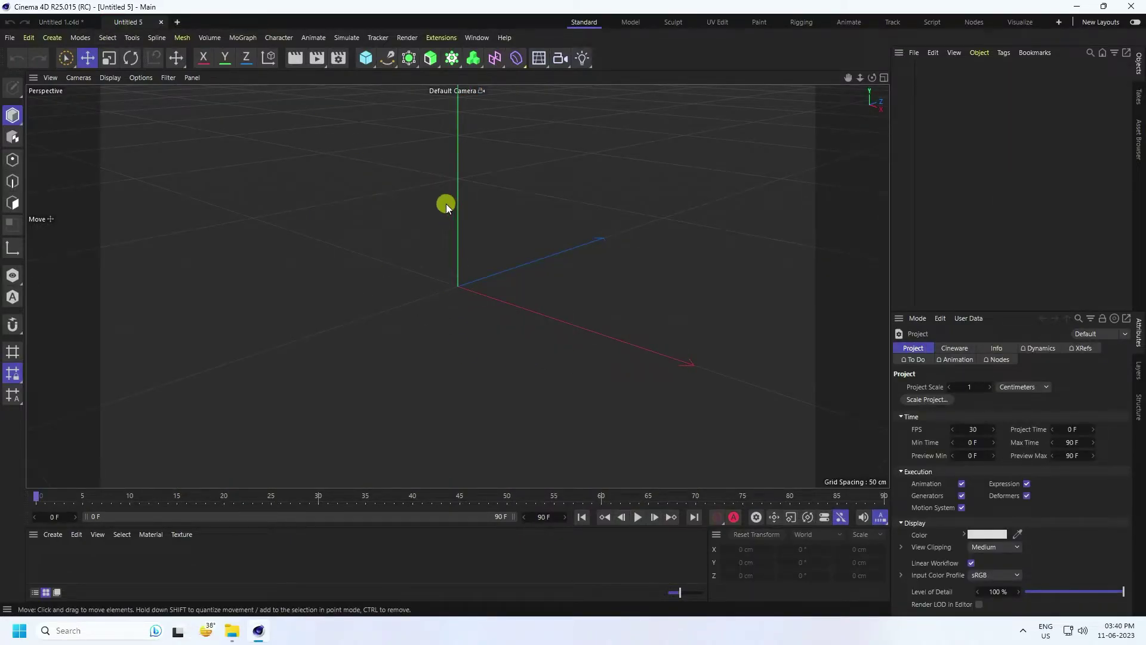
# Step: Add a Helix spline with start and end radius both set to 0 cm
pyautogui.click(388, 58)
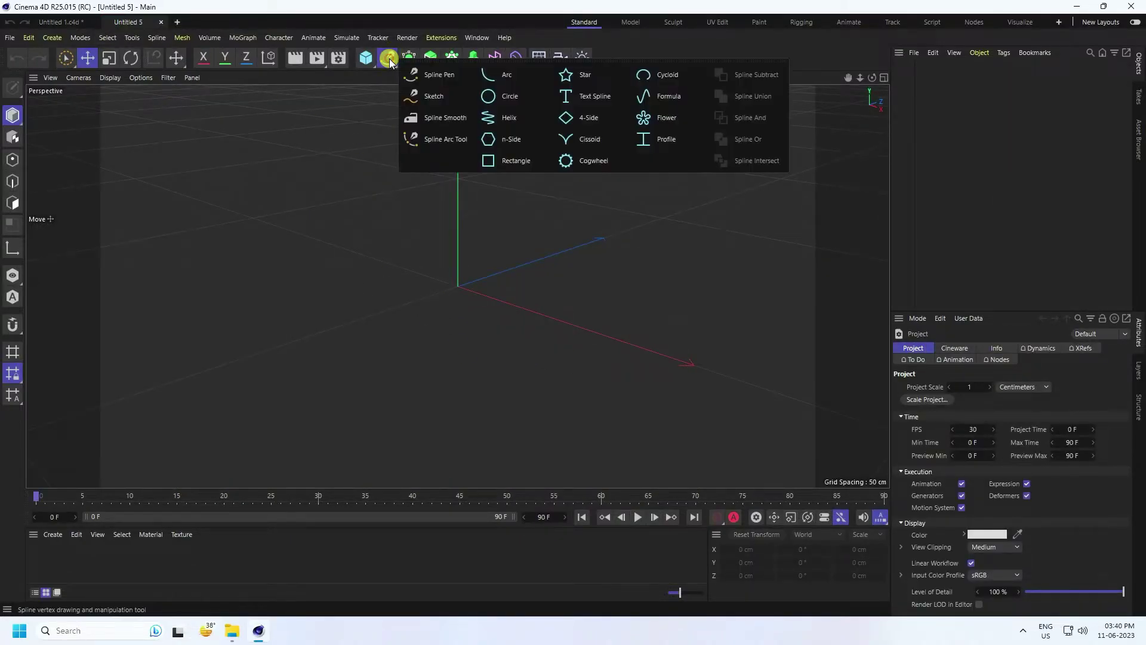
pyautogui.click(510, 123)
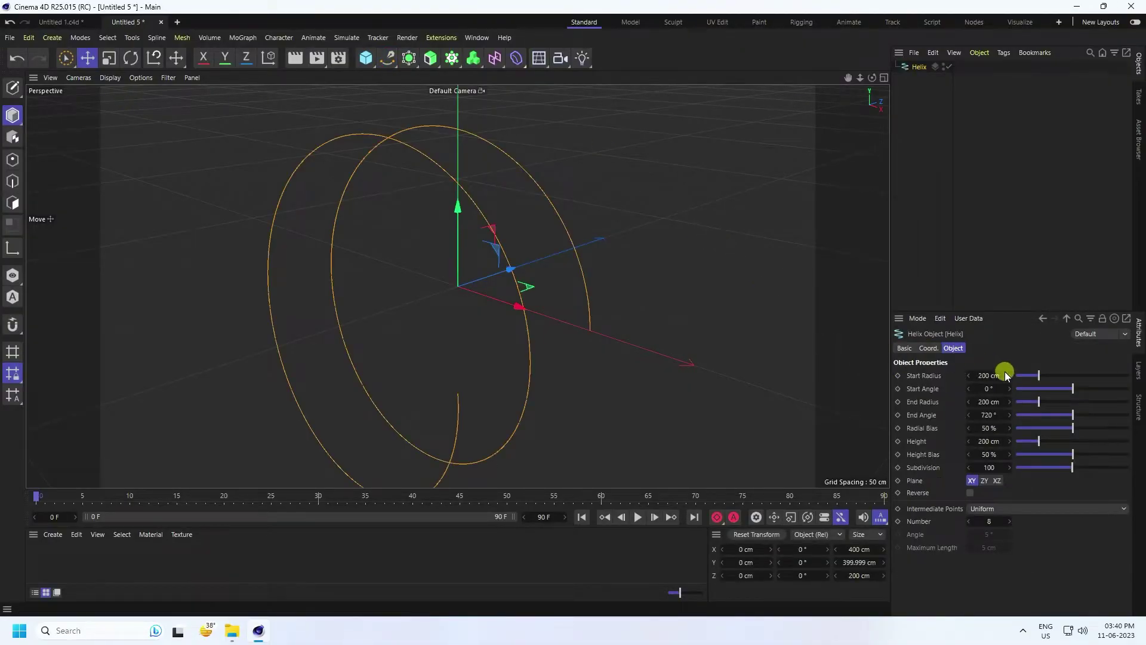
pyautogui.press('Return')
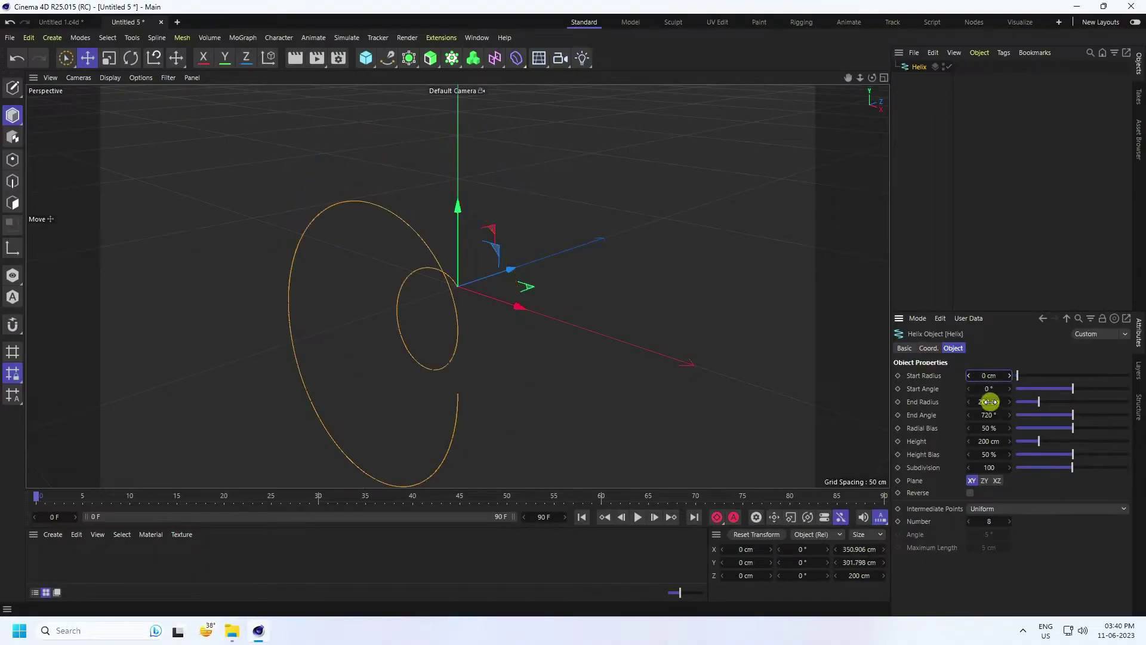
pyautogui.click(989, 402)
pyautogui.write('0')
pyautogui.press('Return')
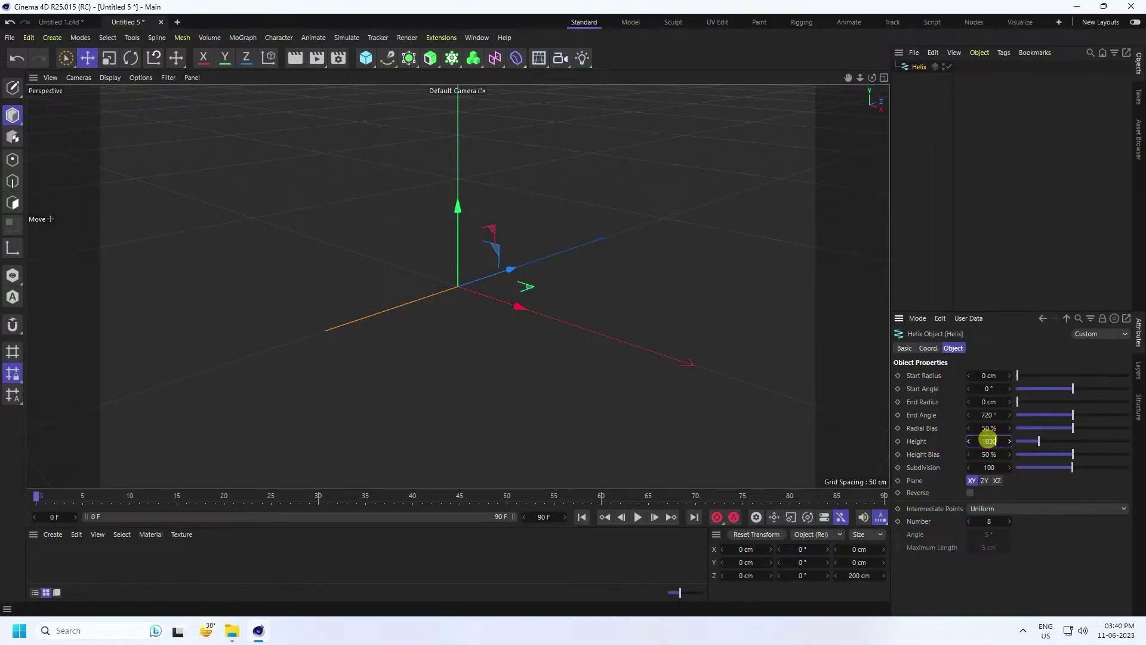
# Step: Set the helix height to 1000 cm, with Natural intermediate points
pyautogui.click(989, 441)
pyautogui.write('1000')
pyautogui.press('Return')
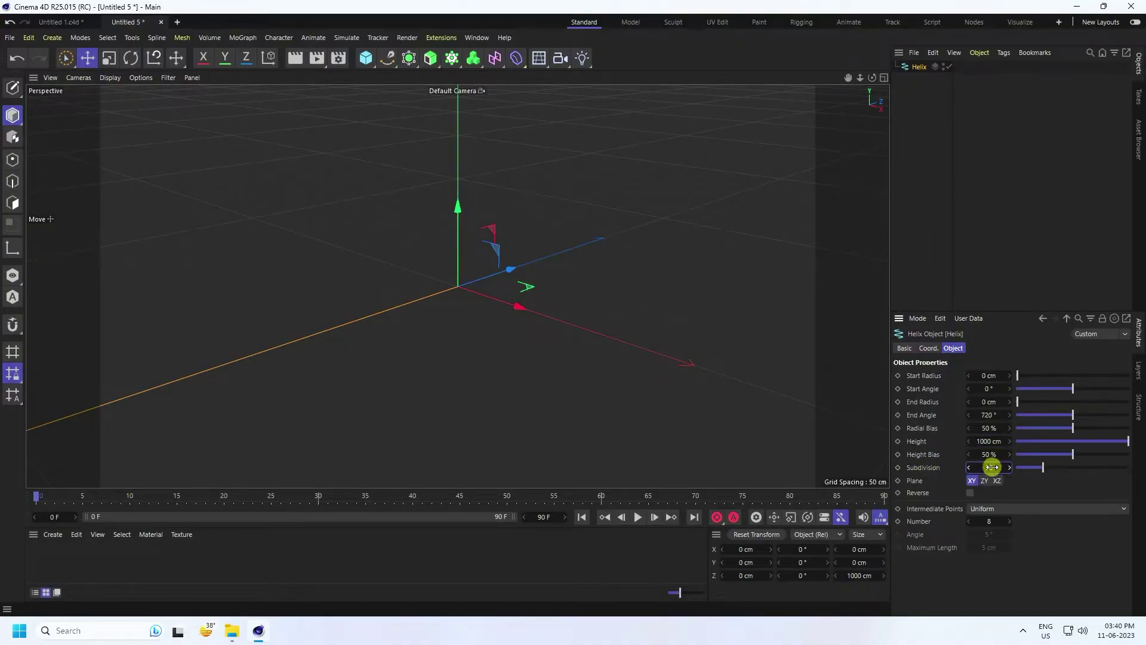
pyautogui.click(970, 508)
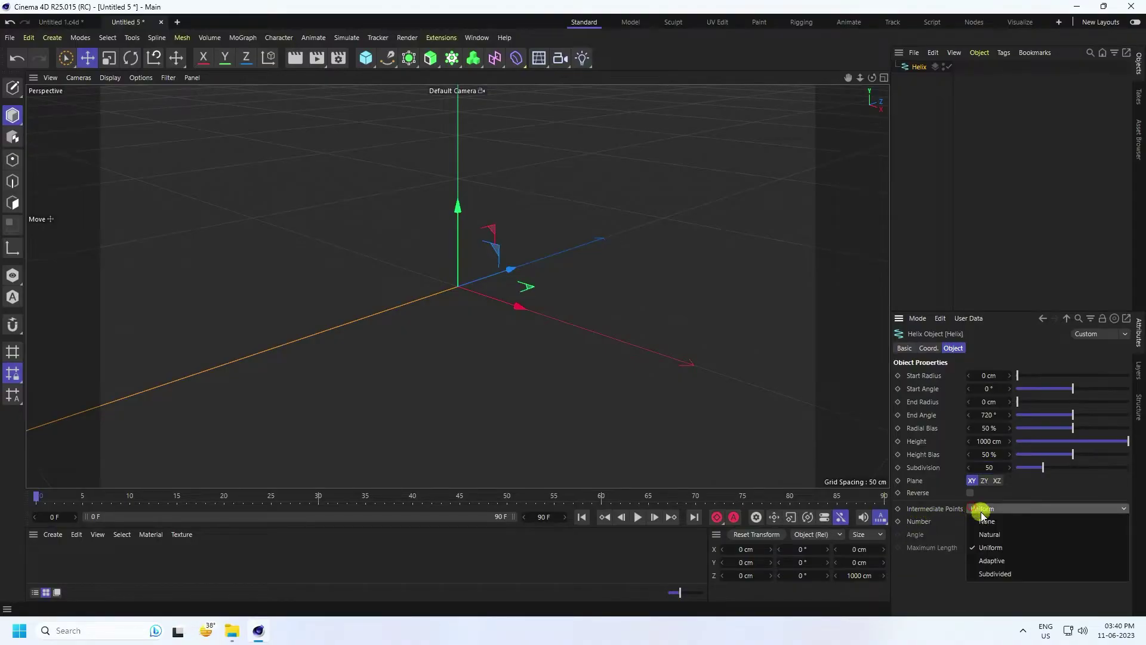
pyautogui.click(986, 535)
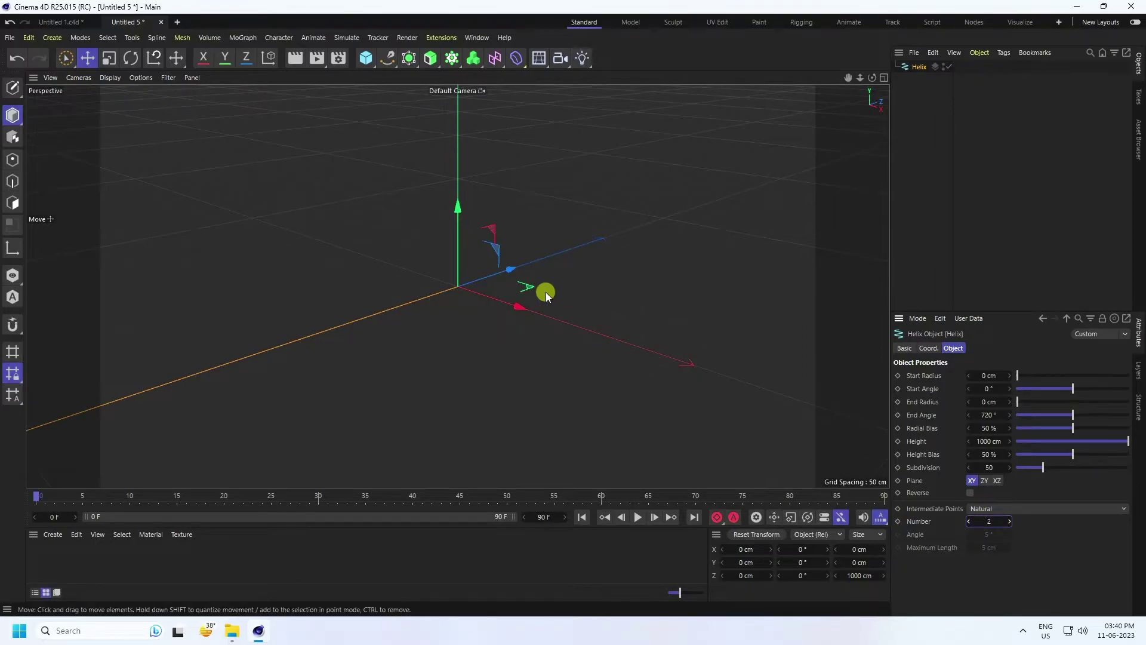
# Step: Add a MoGraph Cloner and place the Helix inside it
pyautogui.click(410, 58)
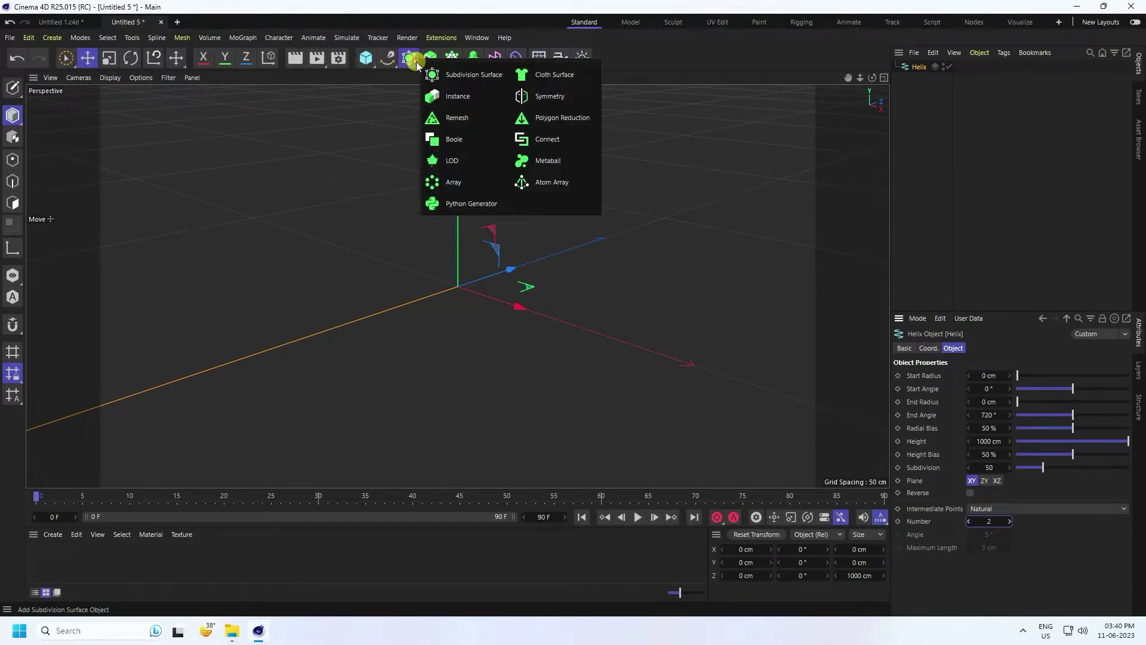
pyautogui.click(458, 56)
pyautogui.click(491, 77)
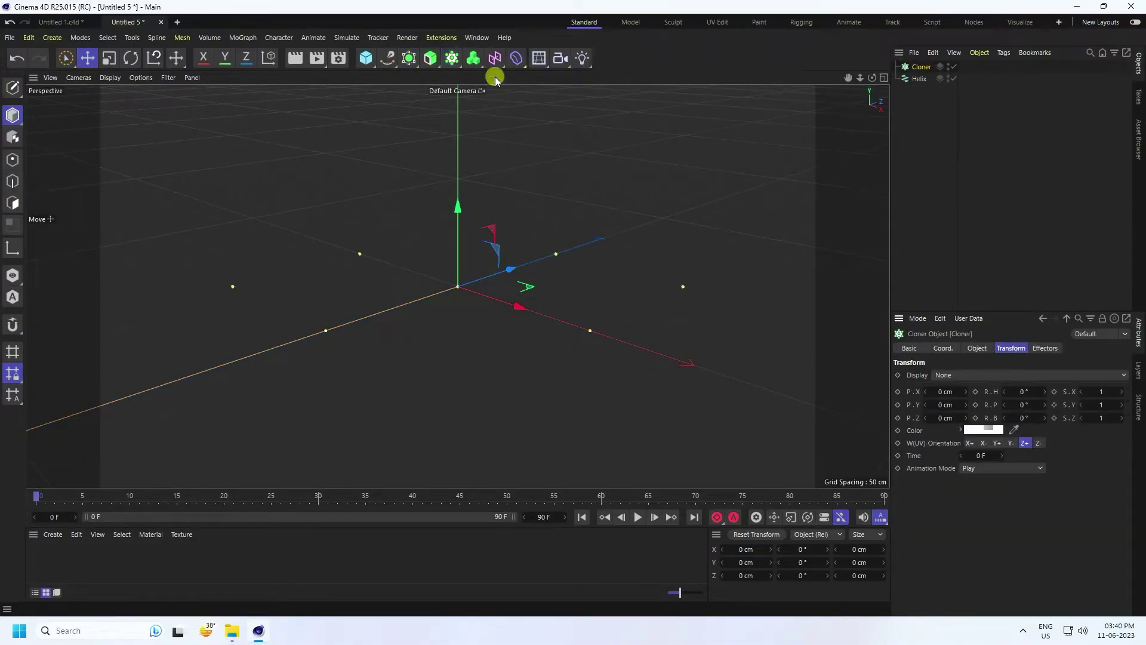
pyautogui.click(920, 79)
pyautogui.moveTo(922, 71); pyautogui.dragTo(922, 68)
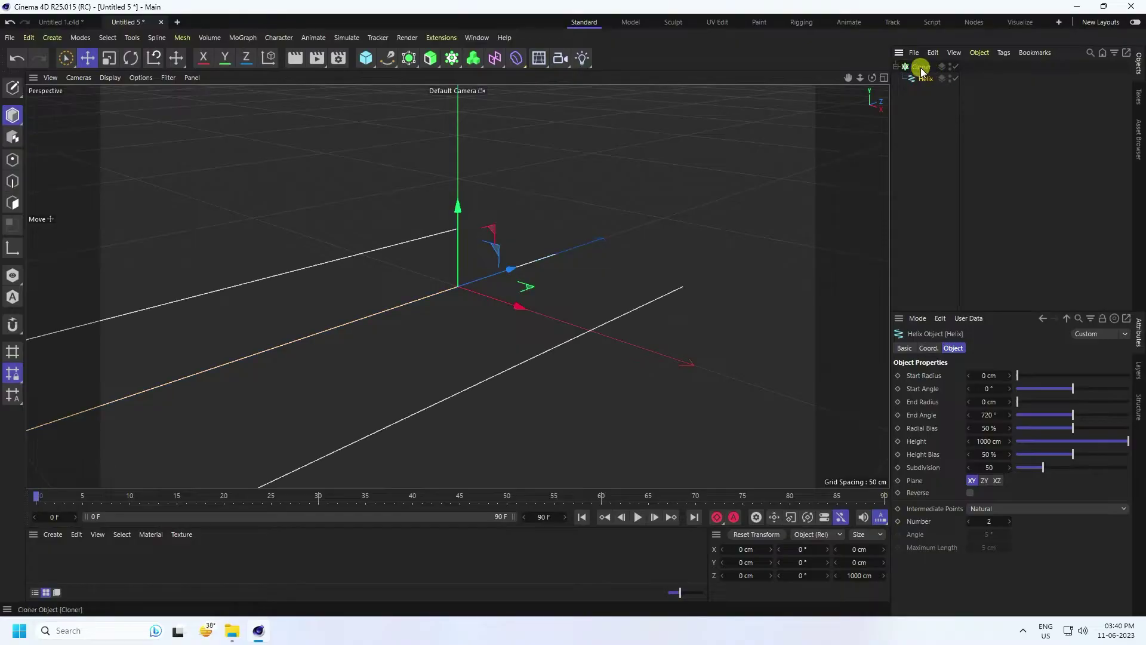
pyautogui.click(921, 68)
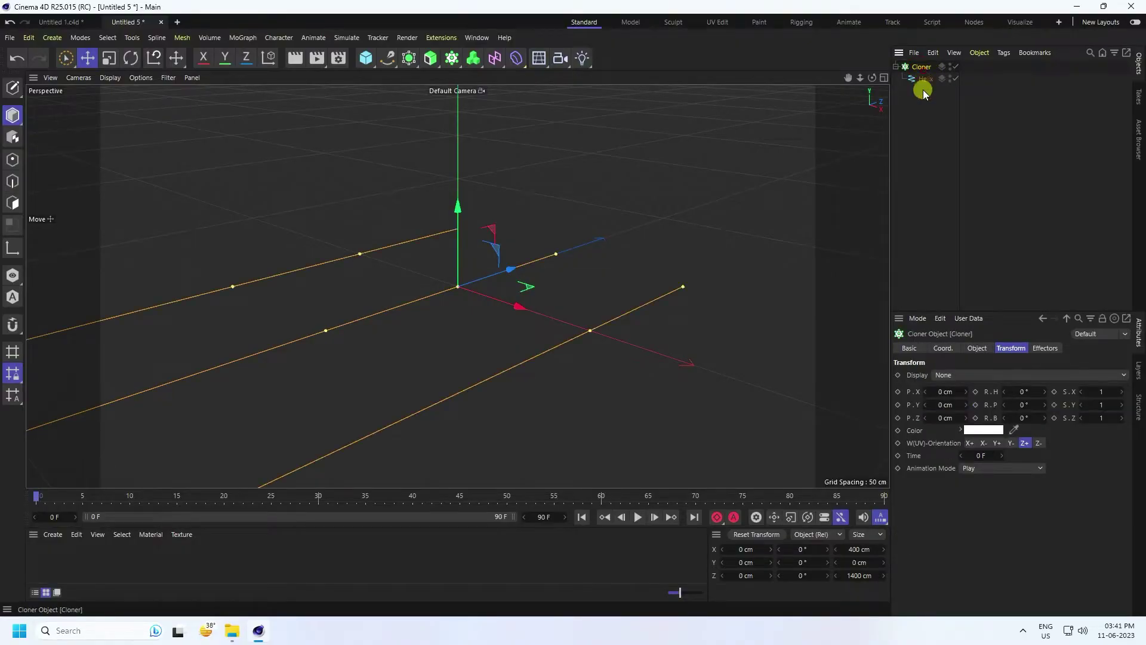
# Step: Set the Cloner to Radial mode with 10 clones at a 50 cm radius
pyautogui.click(977, 348)
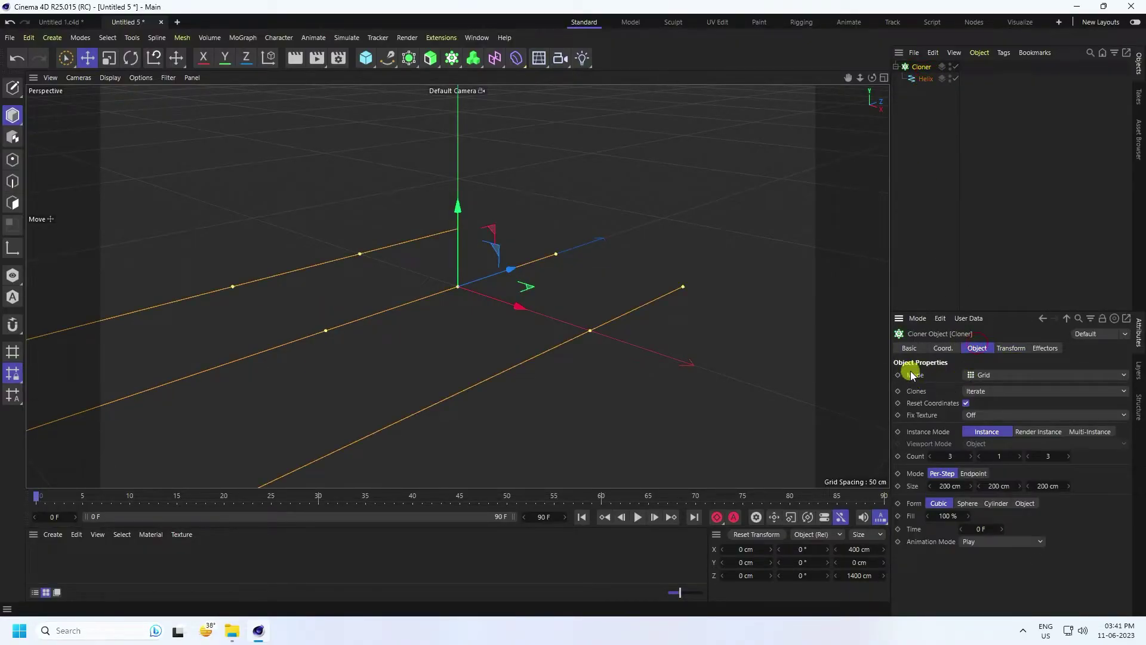
pyautogui.click(974, 374)
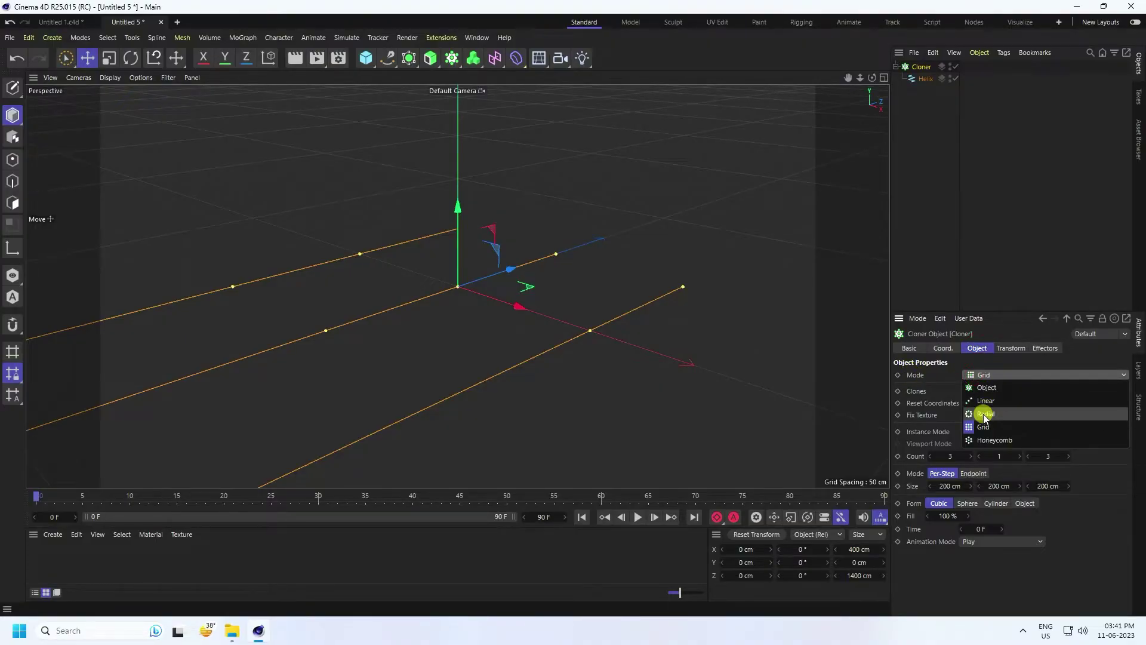
pyautogui.click(984, 411)
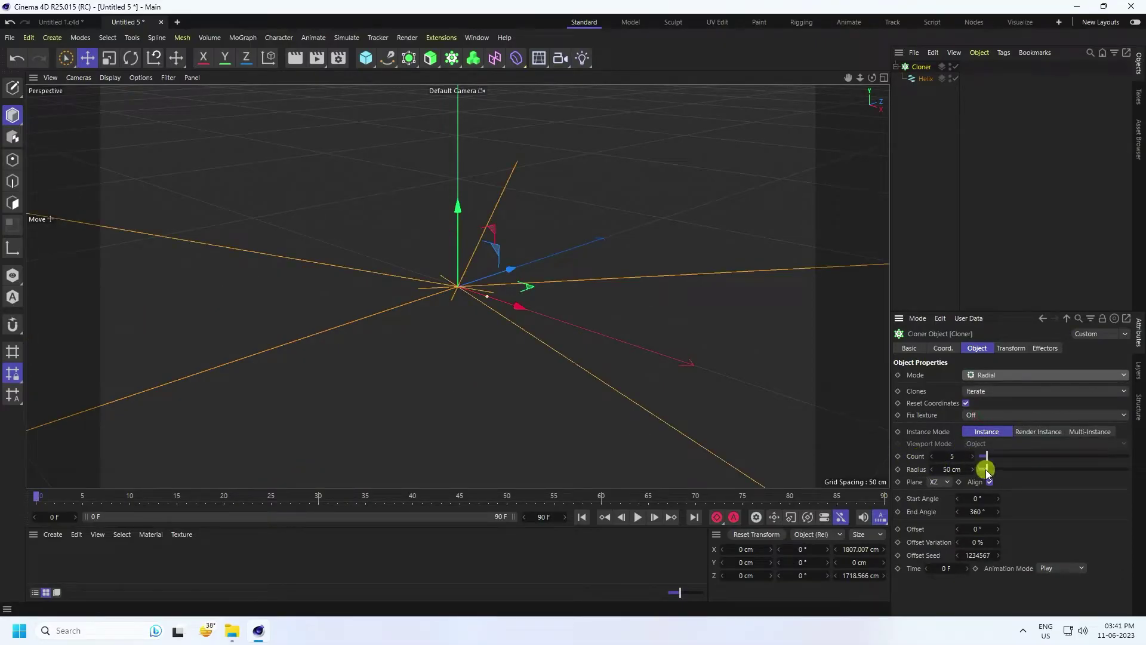
pyautogui.click(973, 456)
pyautogui.click(973, 456)
pyautogui.click(973, 456)
pyautogui.click(973, 456)
pyautogui.click(973, 456)
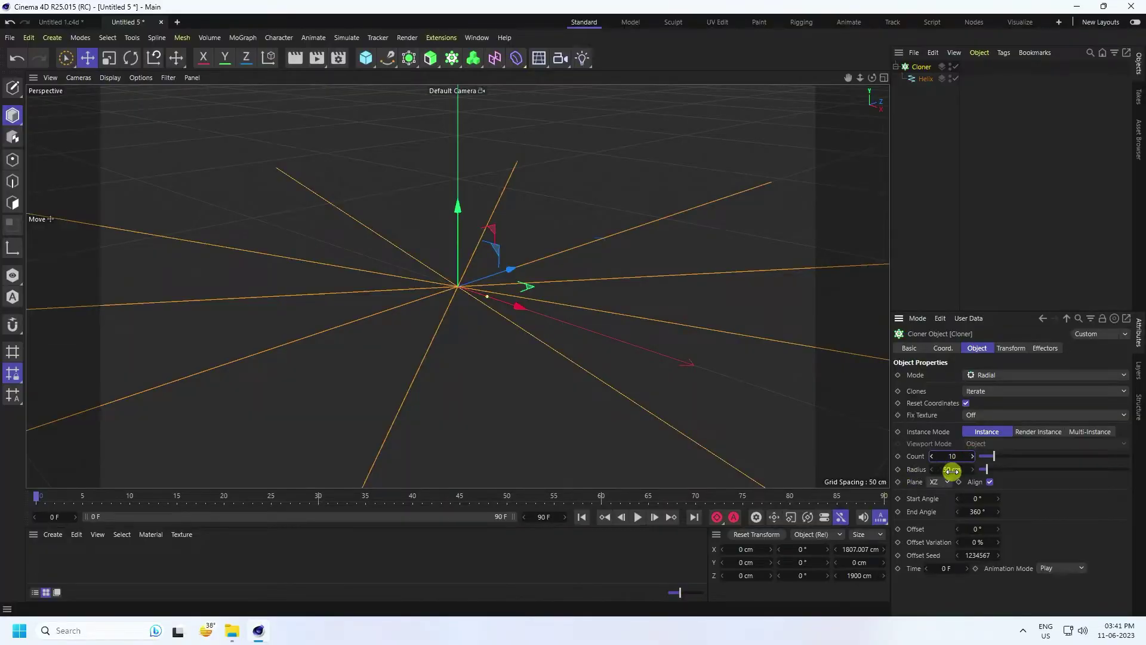
pyautogui.click(944, 349)
pyautogui.click(977, 348)
pyautogui.scroll(-5, 414, 187)
pyautogui.keyDown('alt'); pyautogui.moveTo(539, 263); pyautogui.dragTo(506, 384); pyautogui.keyUp('alt')
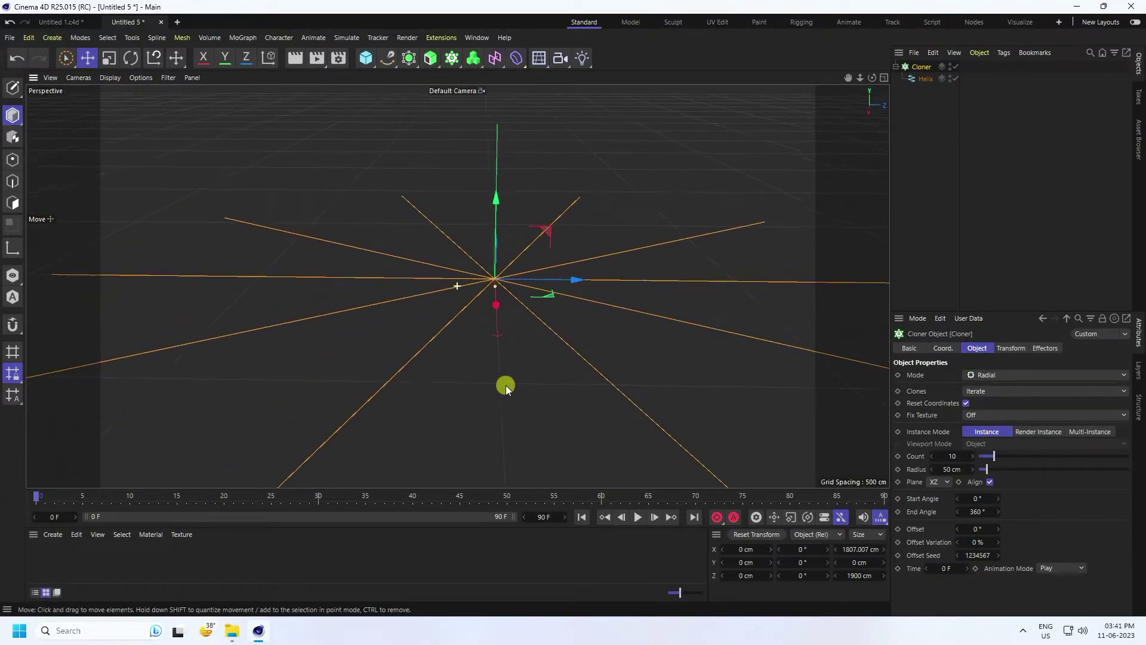
pyautogui.click(1007, 349)
# Step: Pitch the Cloner 90° so the helix lines stand parallel
pyautogui.moveTo(1018, 393)
pyautogui.mouseDown()
pyautogui.moveTo(1028, 391)
pyautogui.moveTo(1017, 402)
pyautogui.mouseUp()
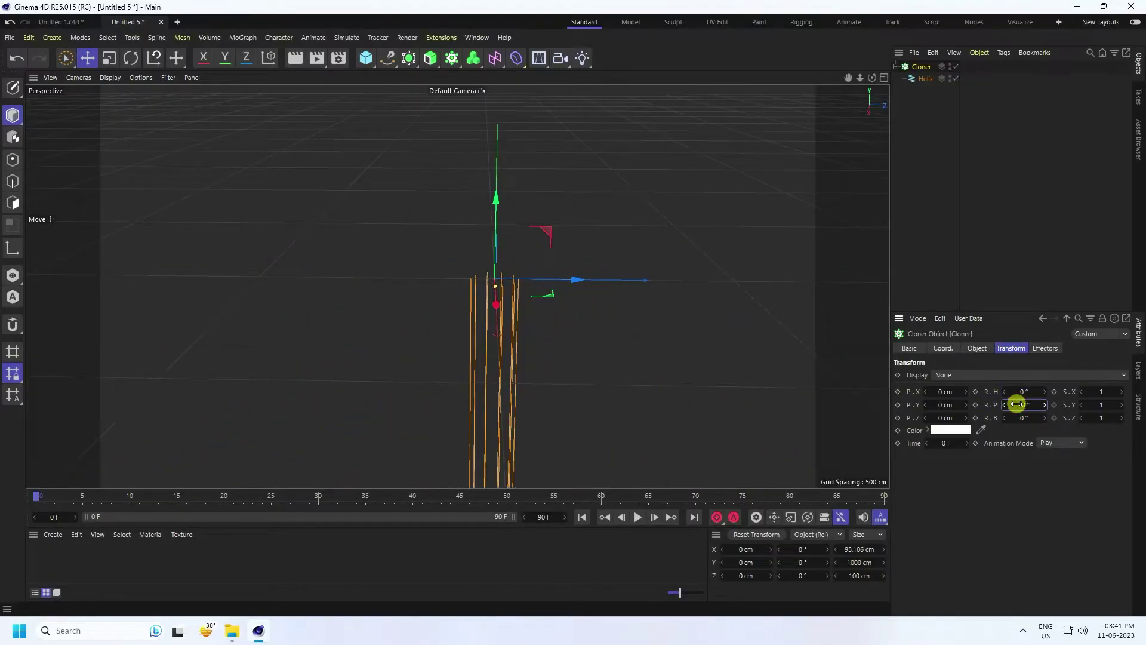
pyautogui.click(943, 350)
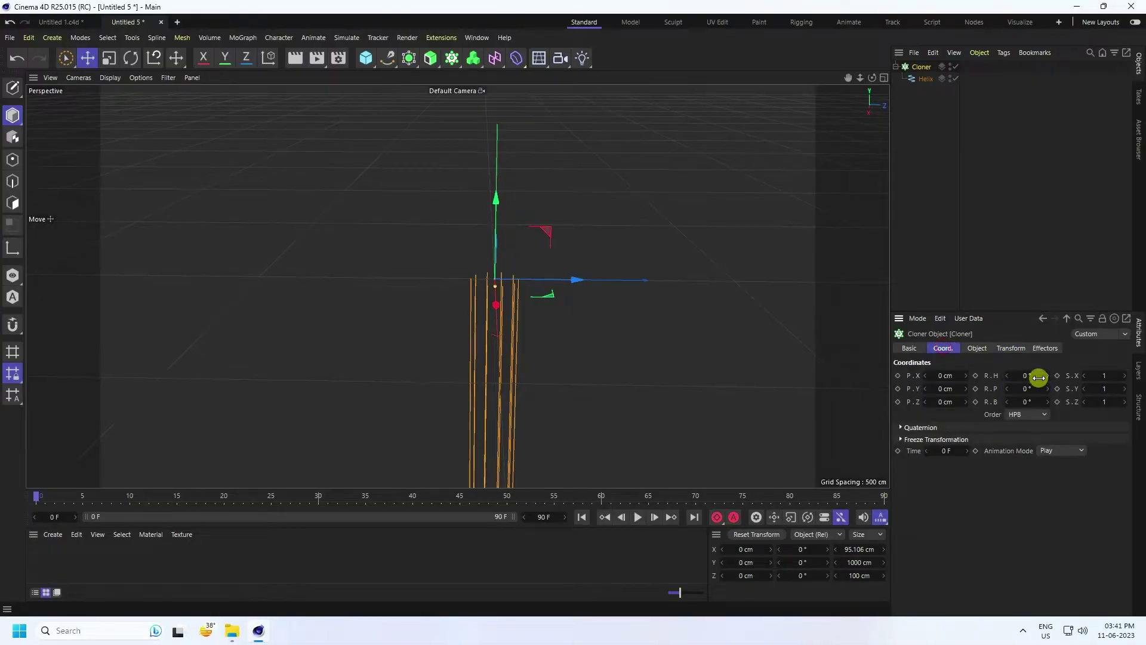
pyautogui.moveTo(1023, 389); pyautogui.dragTo(1023, 389)
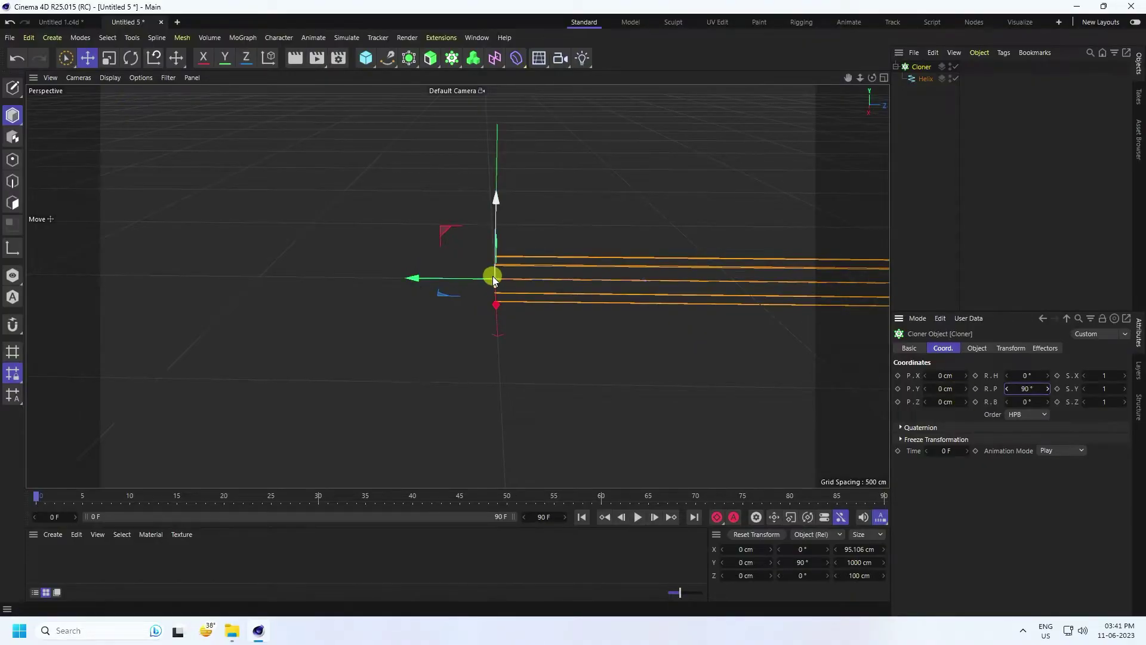
# Step: Move the Cloner to Z -500 cm, keeping Y at 0 cm, and add a Camera
pyautogui.scroll(3, 558, 271)
pyautogui.scroll(2, 513, 312)
pyautogui.click(945, 389)
pyautogui.write('-46')
pyautogui.press('Return')
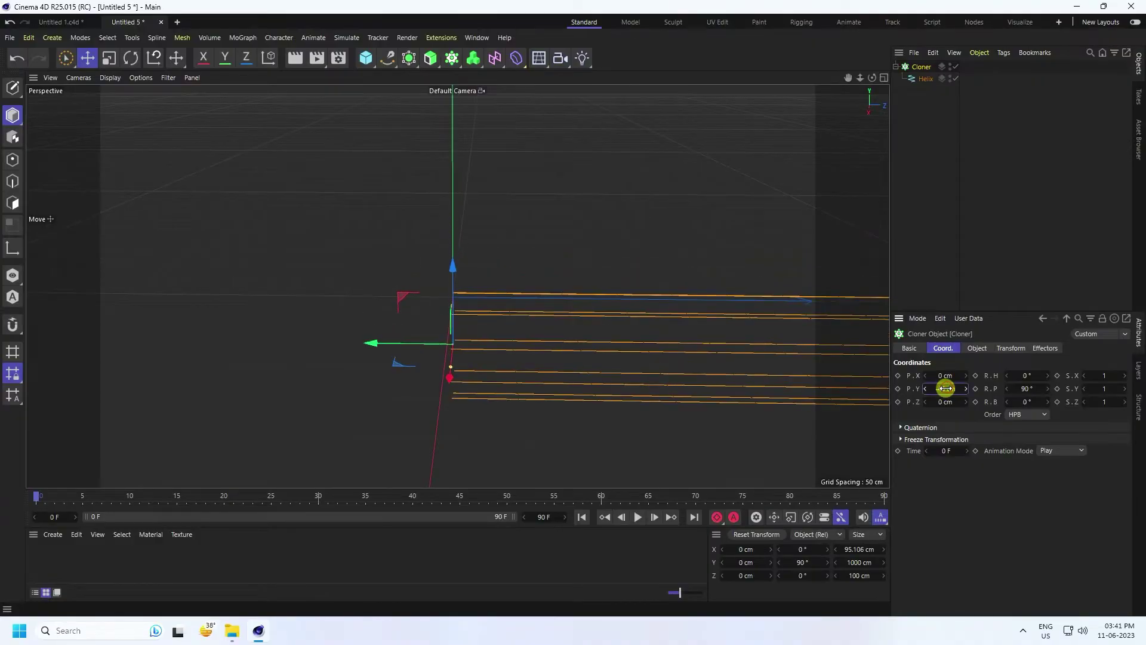
pyautogui.hotkey('ctrl', 'z')
pyautogui.moveTo(947, 402); pyautogui.dragTo(951, 401)
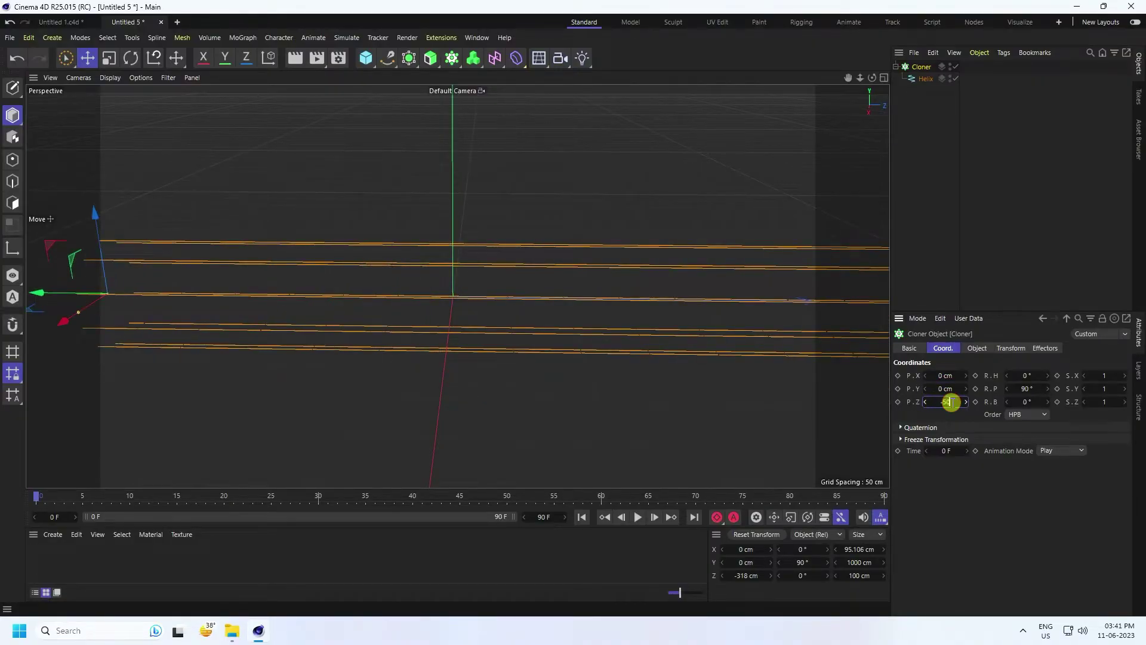
pyautogui.write('-500')
pyautogui.press('Return')
pyautogui.scroll(-3, 463, 252)
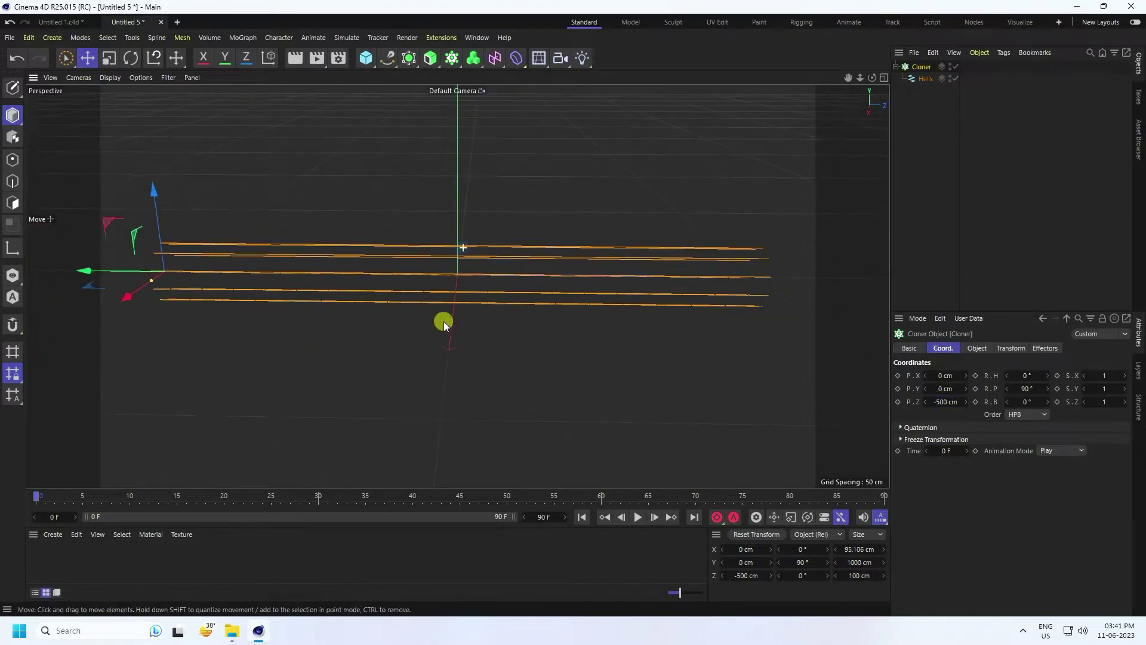
pyautogui.scroll(5, 474, 276)
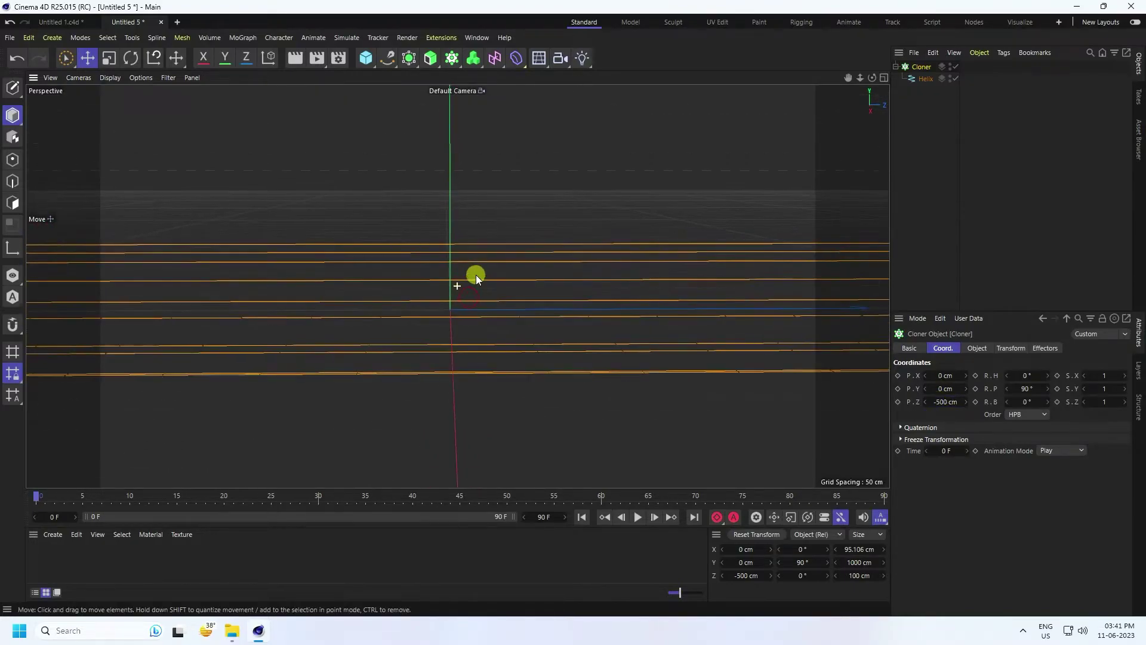
pyautogui.scroll(5, 474, 273)
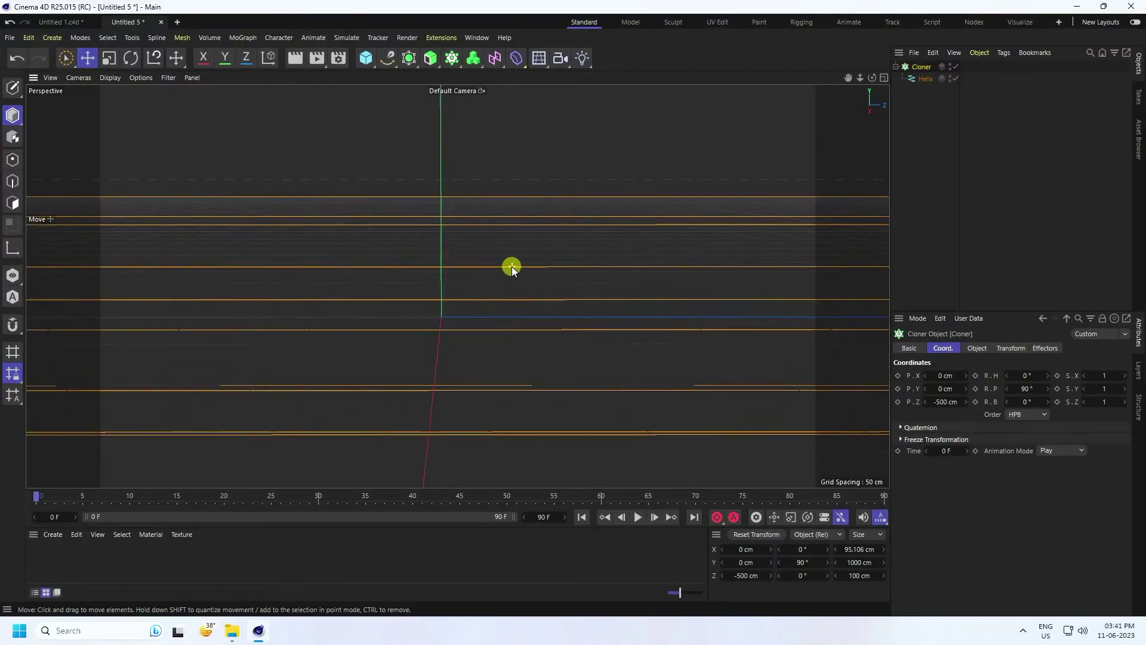
pyautogui.scroll(2, 515, 264)
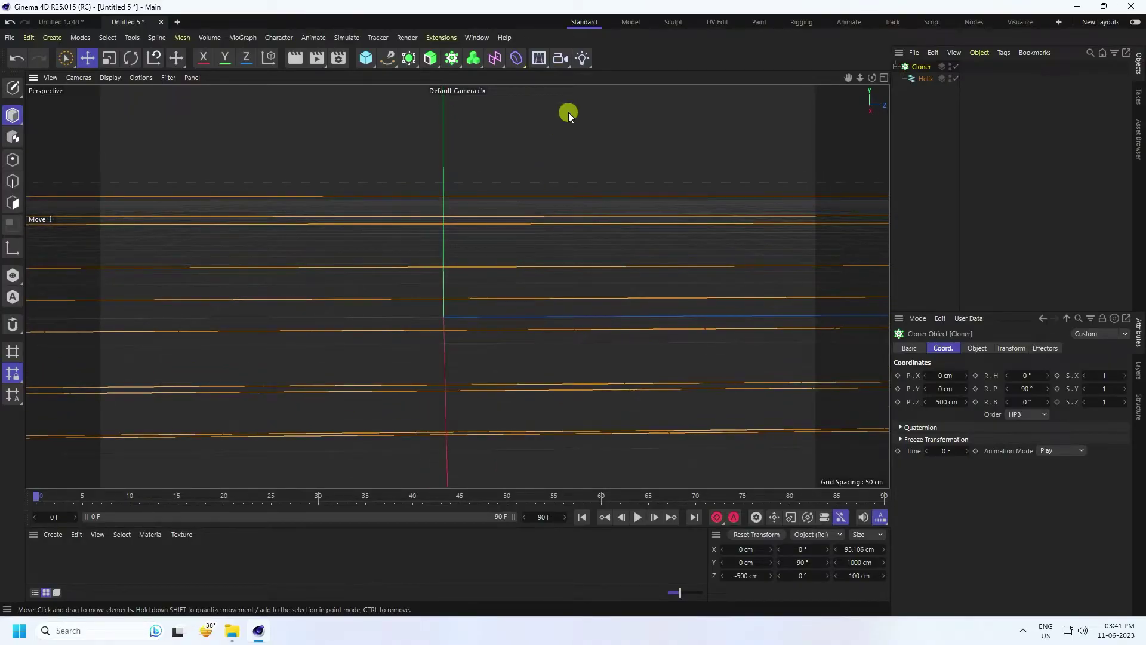
pyautogui.moveTo(566, 58); pyautogui.dragTo(593, 72)
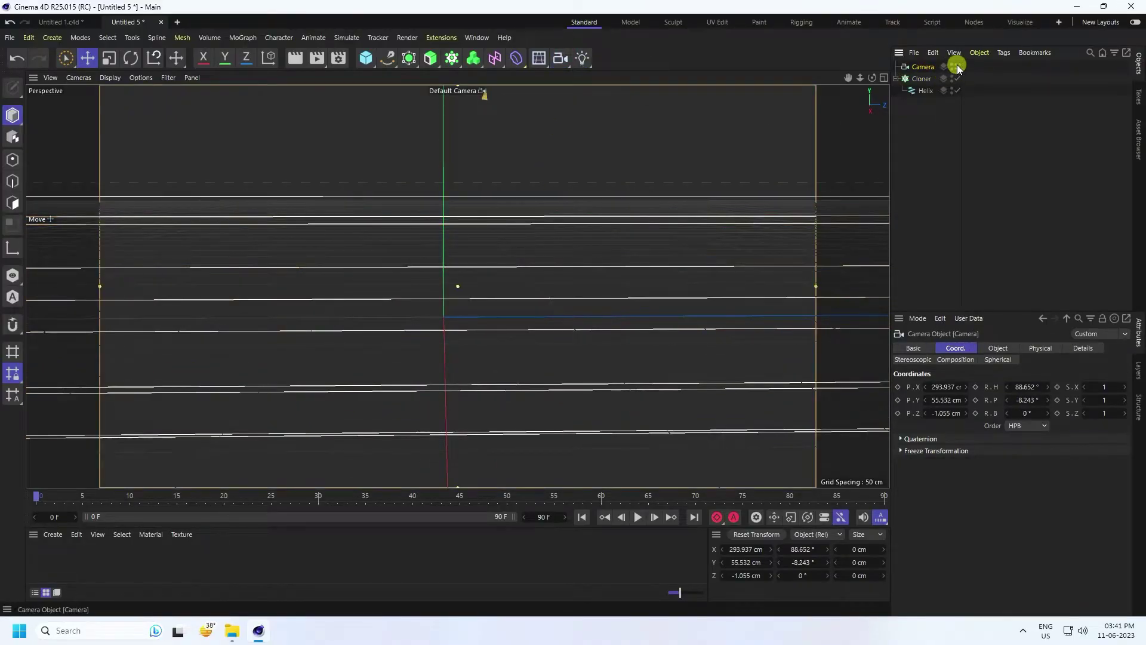
# Step: Zero the camera's Y and Z position and give it 90° heading with 0° pitch
pyautogui.doubleClick(942, 386)
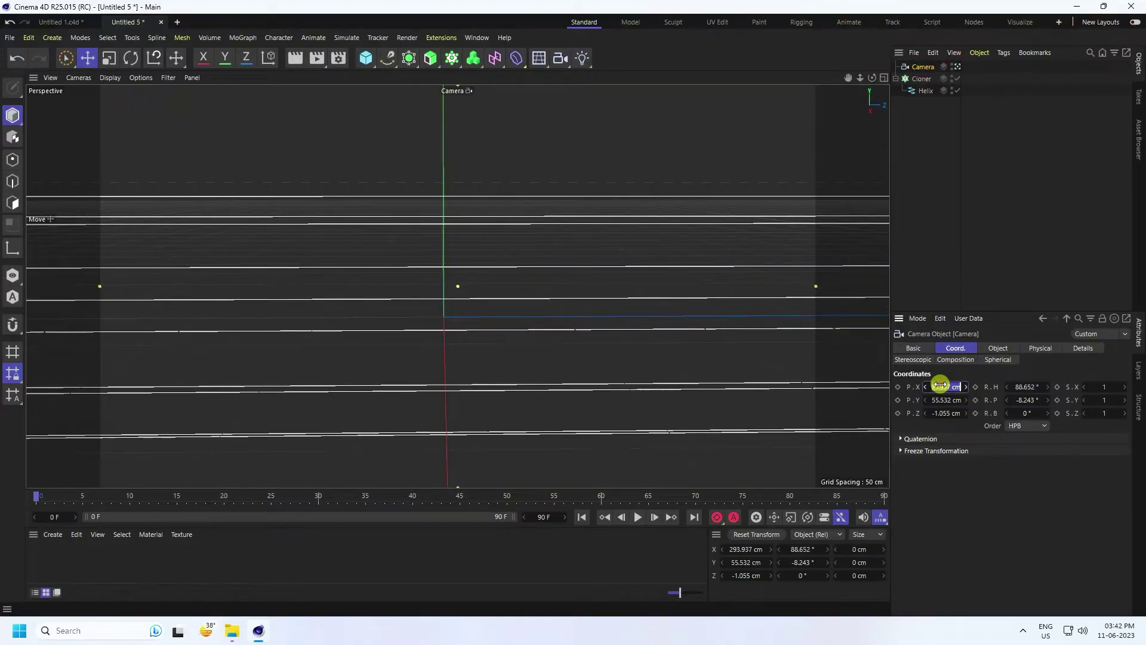
pyautogui.press('Tab')
pyautogui.write('0')
pyautogui.press('Tab')
pyautogui.write('0')
pyautogui.press('Return')
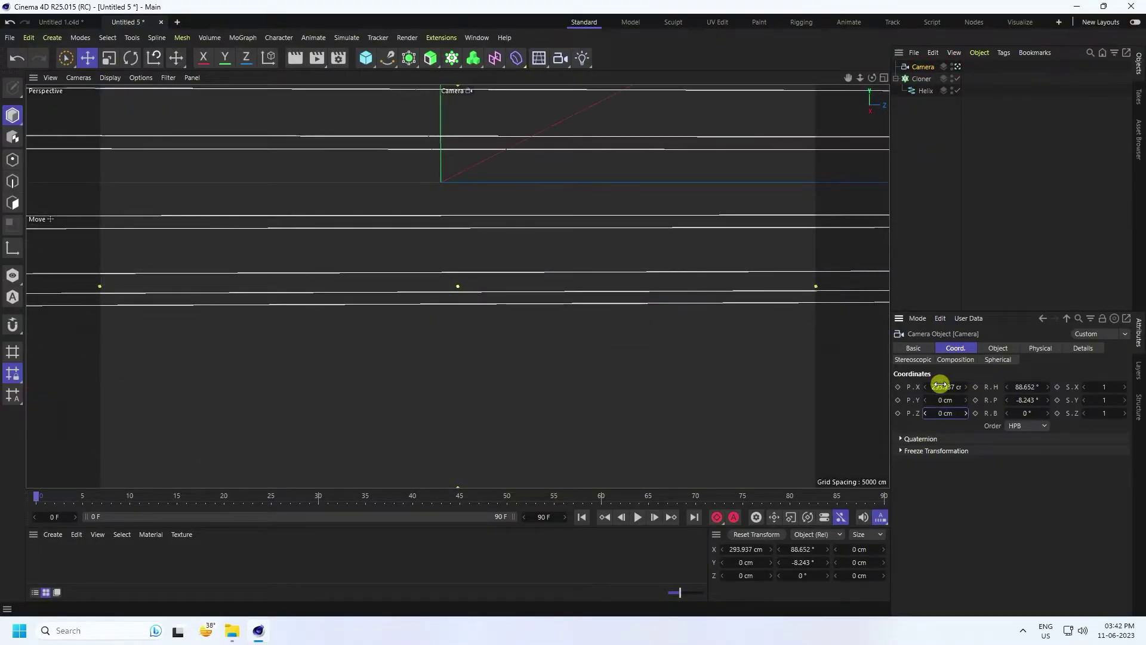
pyautogui.write('0')
pyautogui.press('Return')
pyautogui.doubleClick(1025, 387)
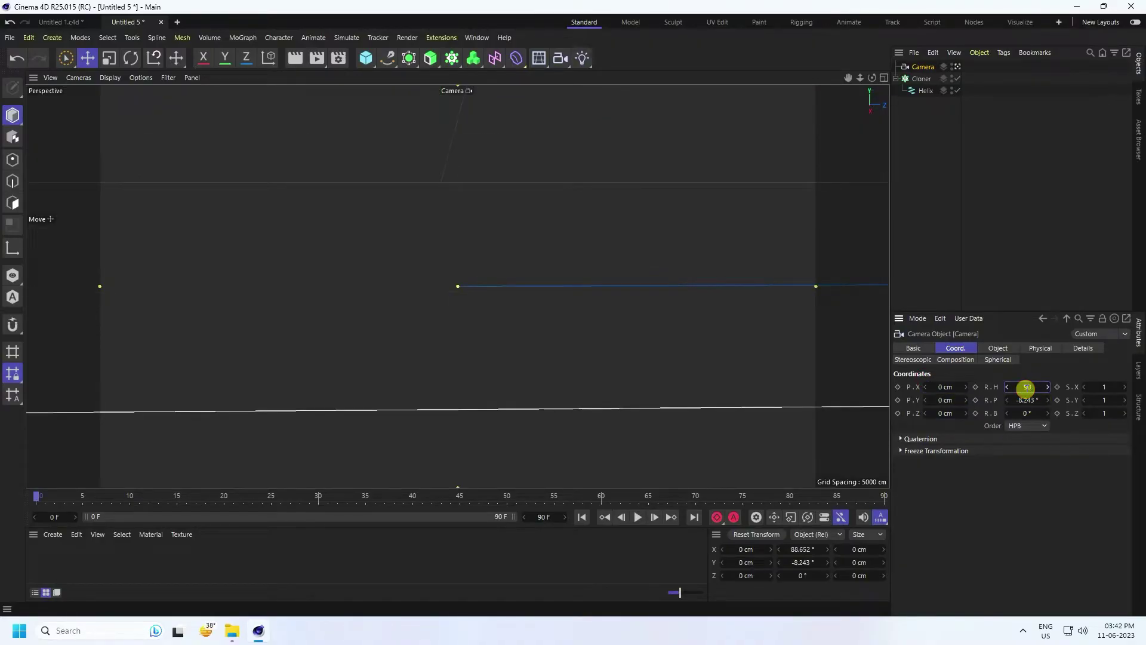
pyautogui.write('90')
pyautogui.press('Tab')
pyautogui.write('0')
pyautogui.press('Return')
# Step: Check the framing from outside the camera and set its X position to 200 cm
pyautogui.click(957, 66)
pyautogui.keyDown('alt'); pyautogui.moveTo(449, 420); pyautogui.dragTo(367, 413); pyautogui.keyUp('alt')
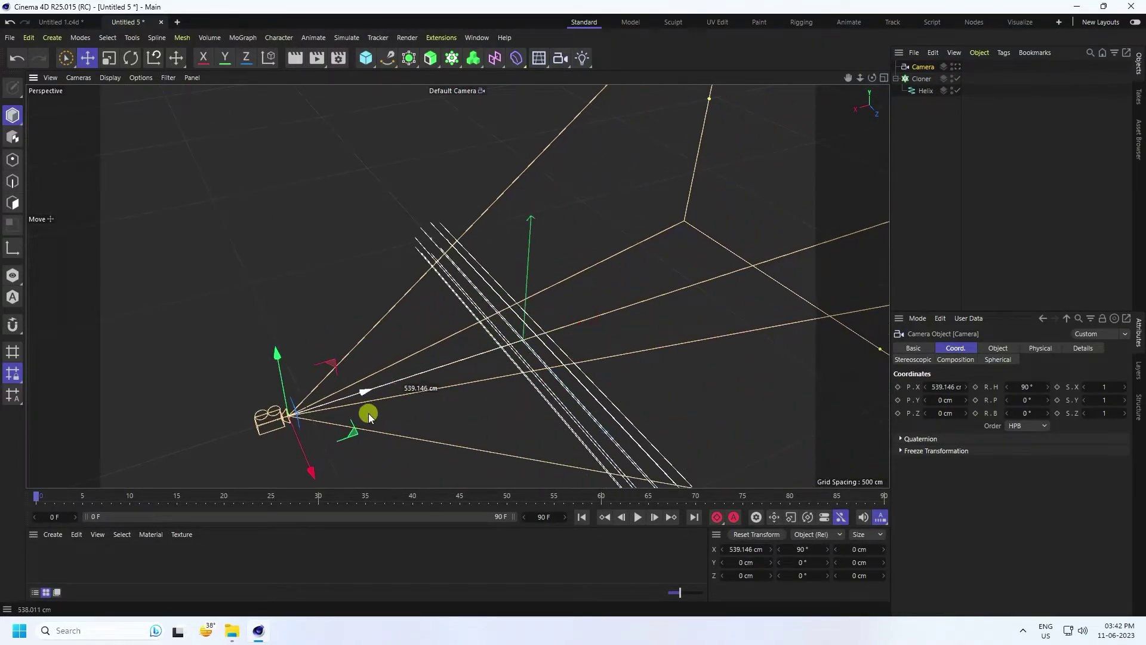
pyautogui.click(954, 66)
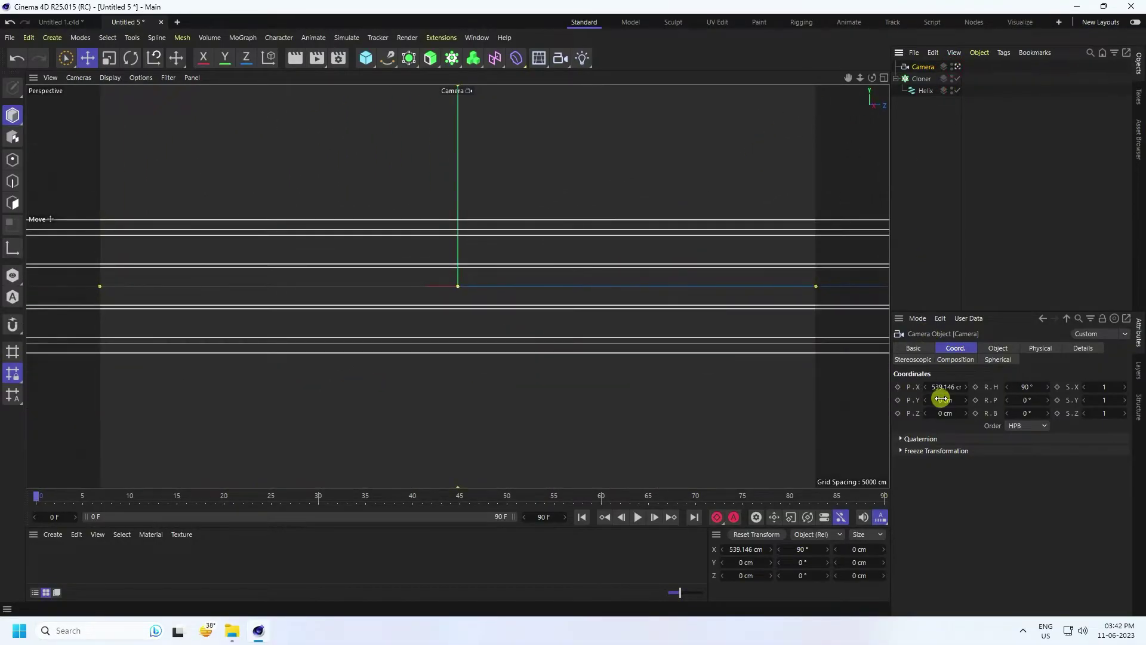
pyautogui.moveTo(946, 387); pyautogui.dragTo(944, 387)
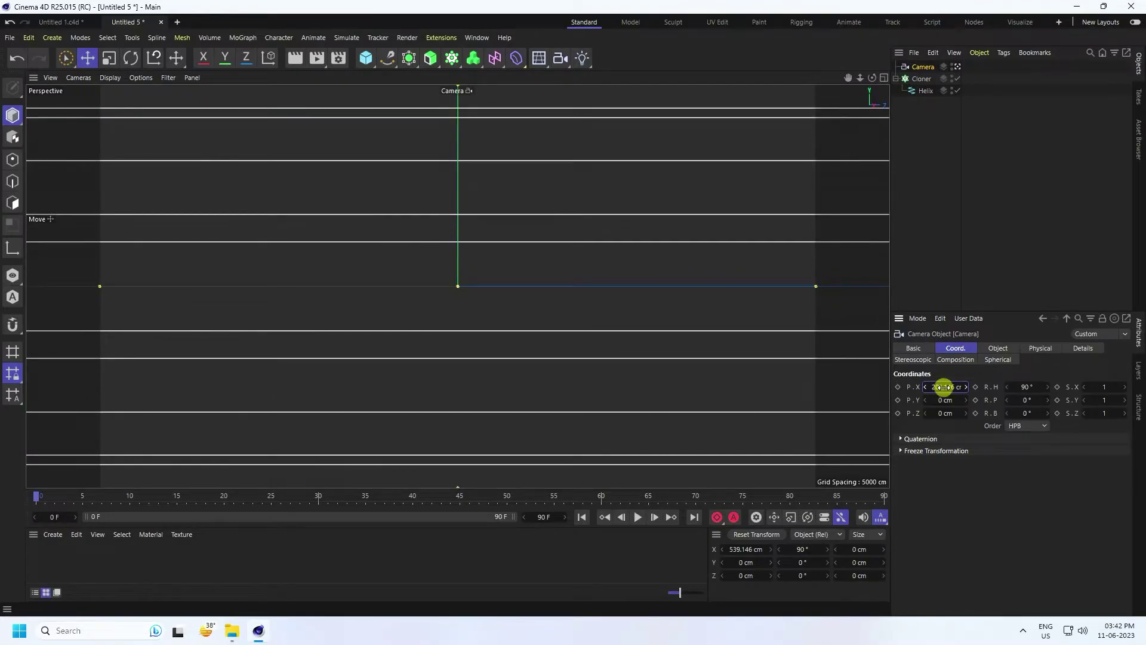
pyautogui.write('0')
pyautogui.press('Return')
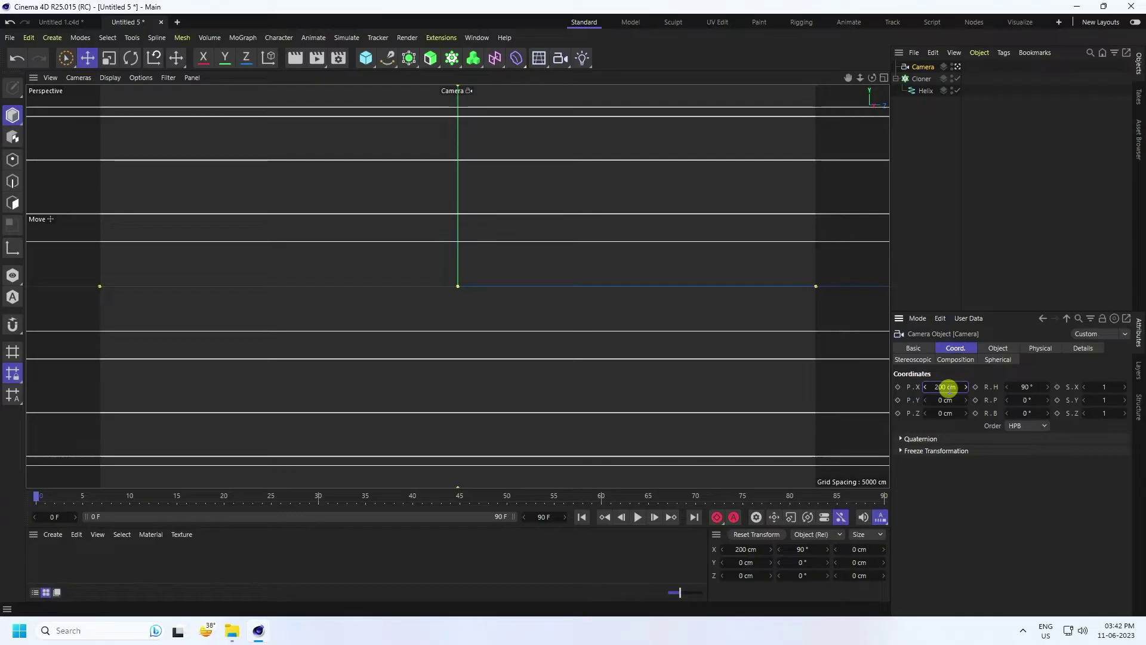
# Step: Deselect the camera and bring up the Simulate menu's Forces list
pyautogui.click(747, 227)
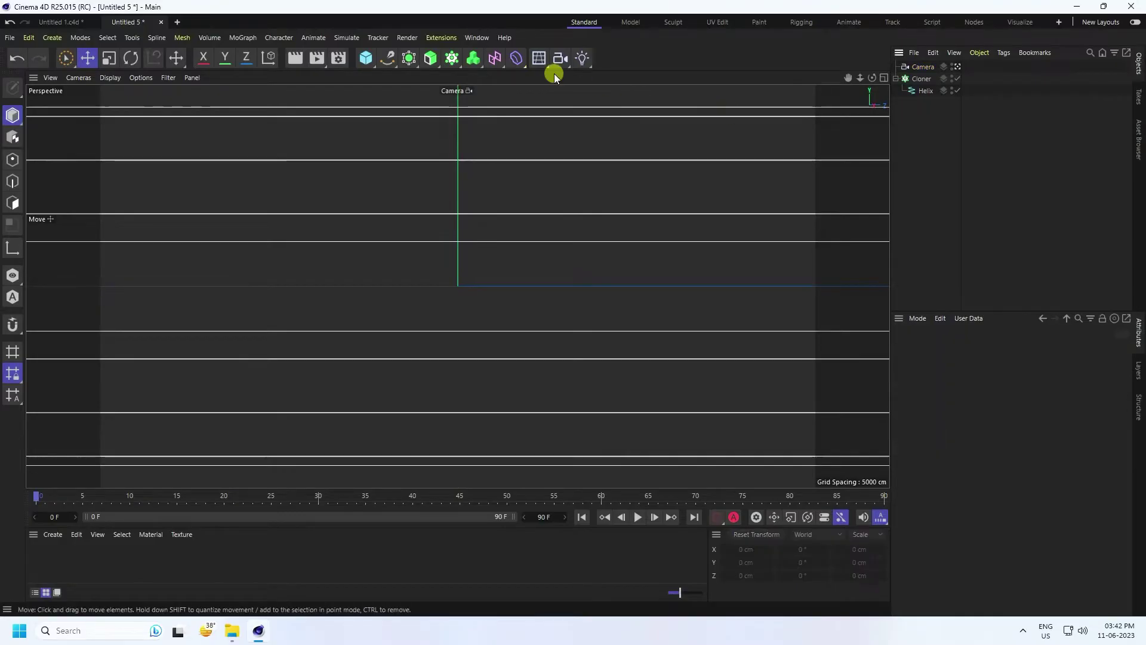
pyautogui.click(343, 36)
pyautogui.moveTo(365, 117)
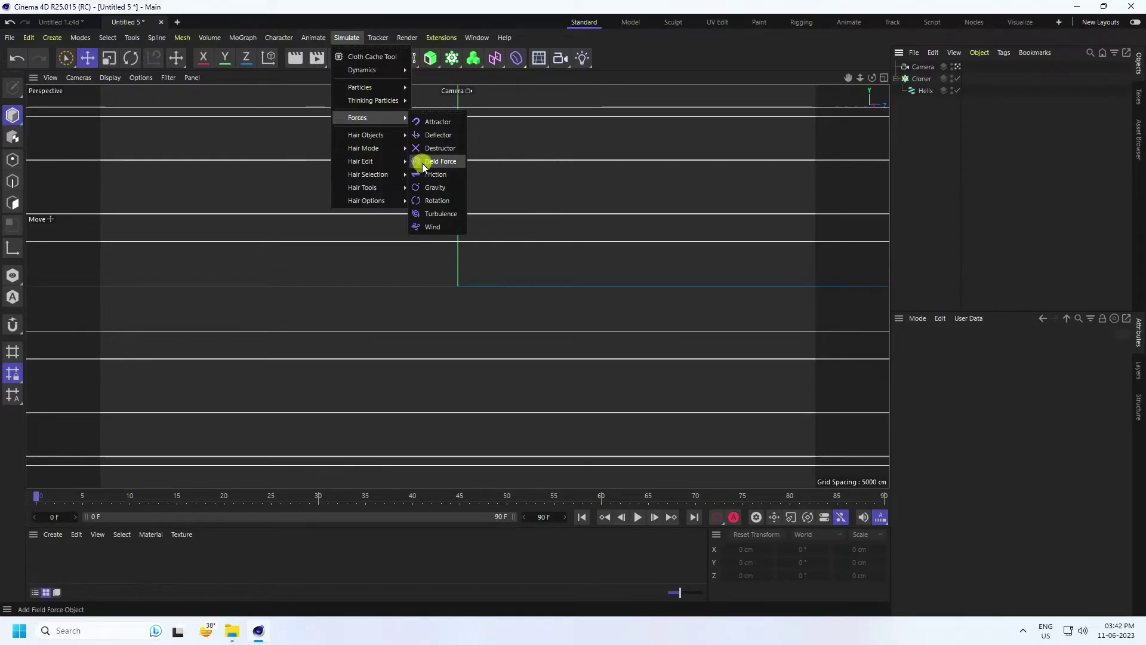
# Step: Add a Field Force and a Spherical Field, then select the Cloner
pyautogui.click(439, 161)
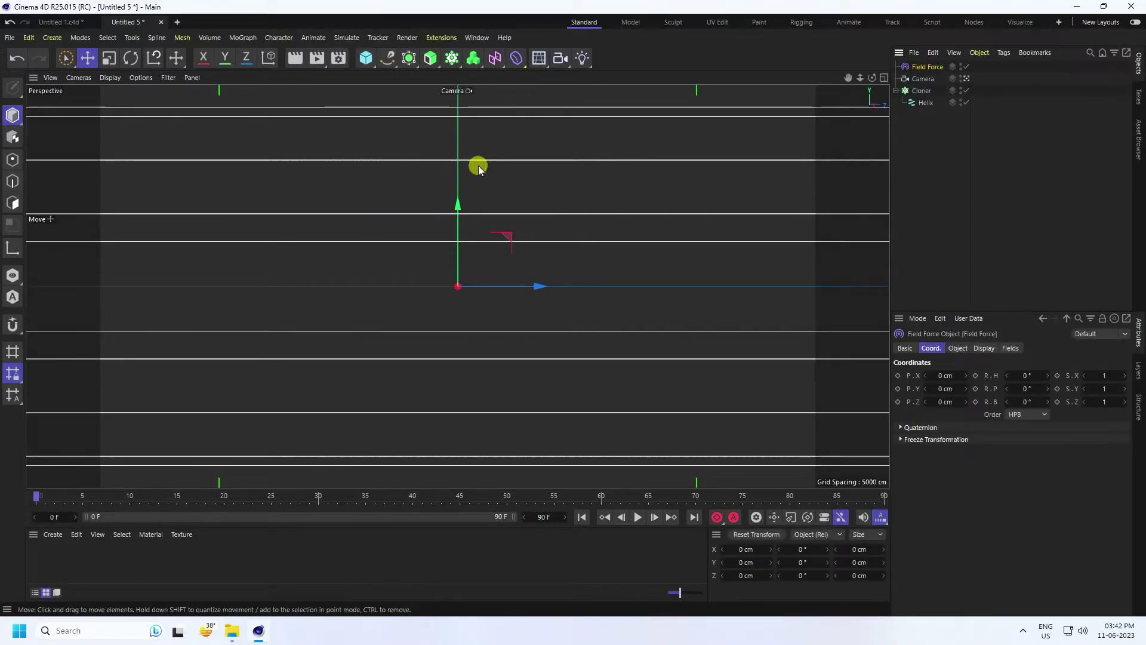
pyautogui.click(495, 58)
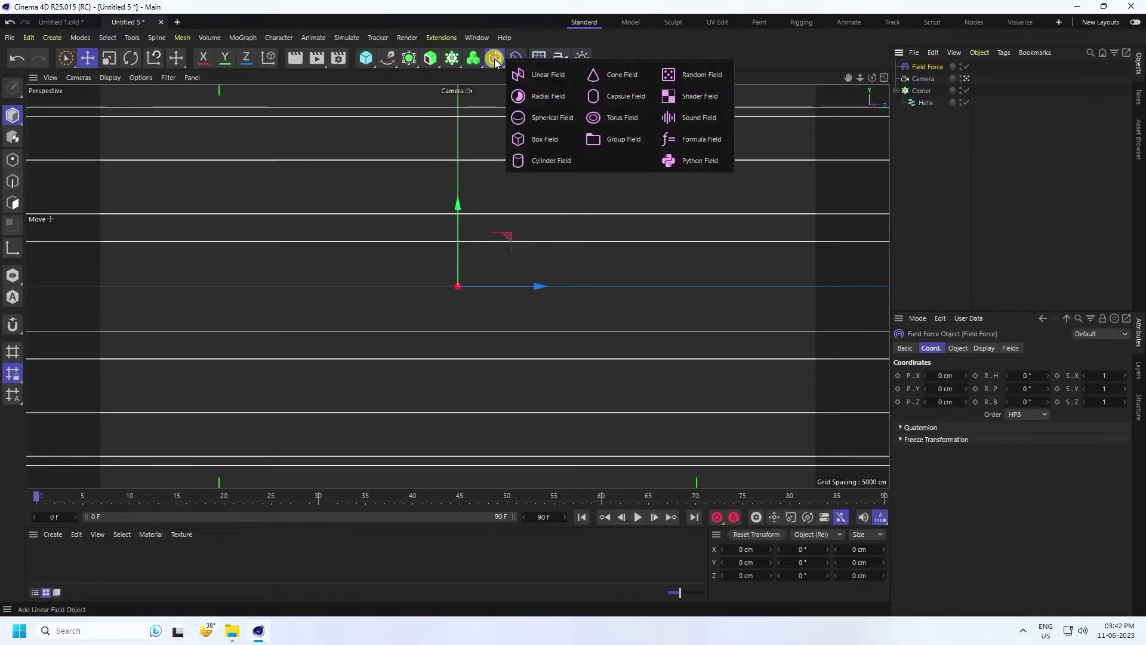
pyautogui.click(547, 120)
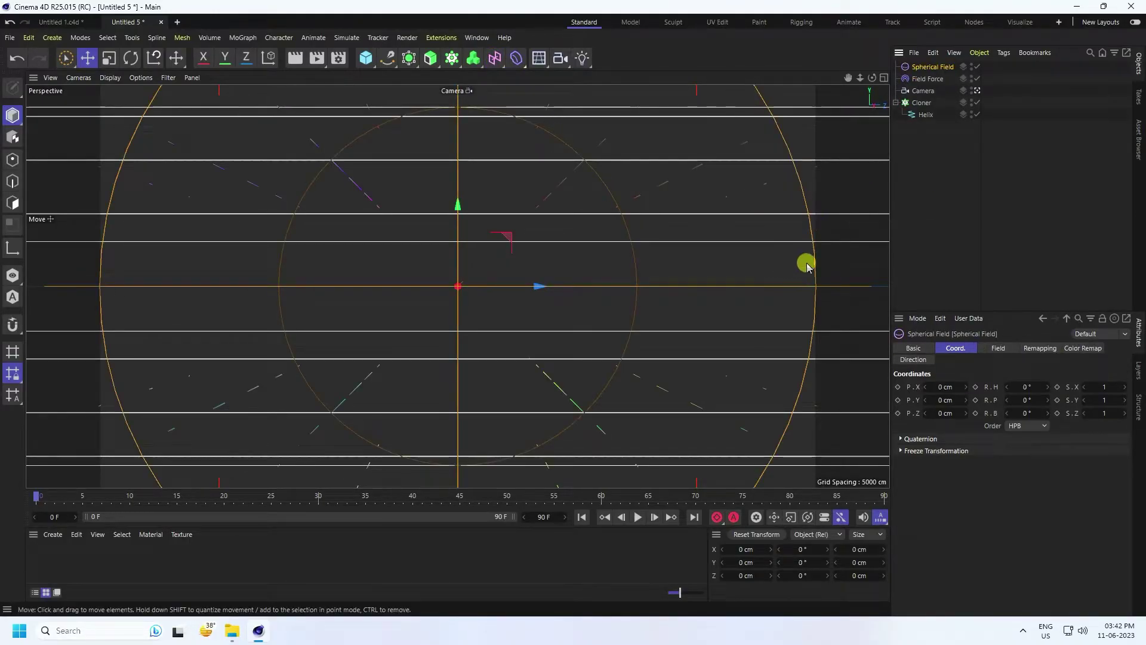
pyautogui.click(917, 105)
# Step: Tag the Cloner as a Soft Body with Structural 100, Shear 0, Flexion 20, 0% damping
pyautogui.rightClick(919, 107)
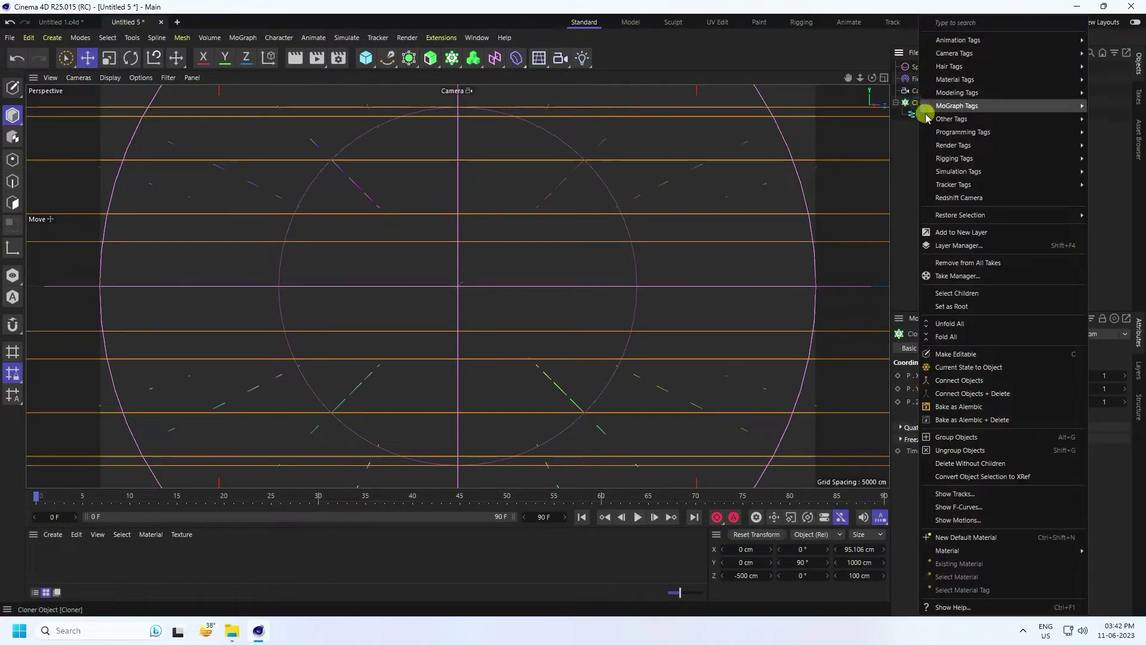
pyautogui.moveTo(941, 173)
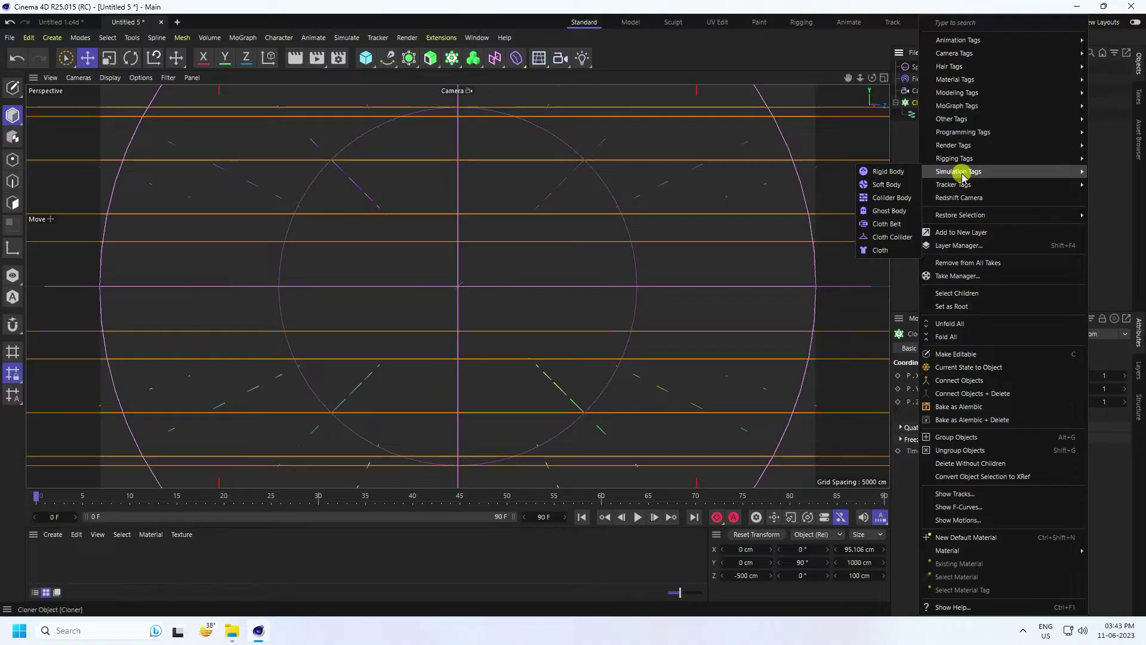
pyautogui.click(884, 185)
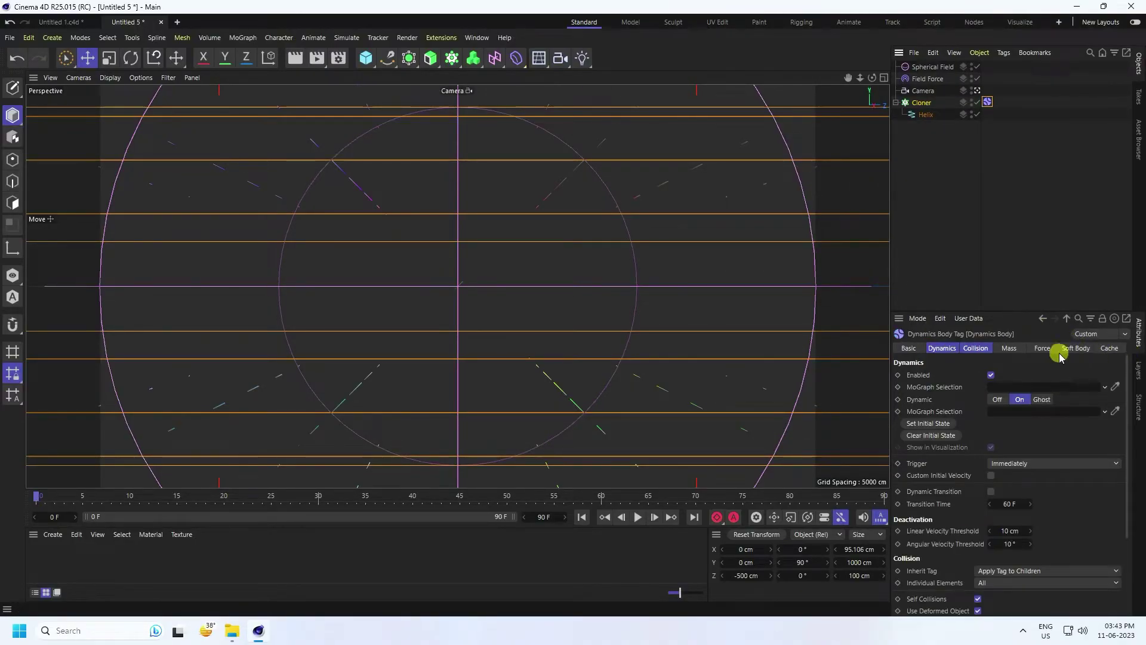
pyautogui.click(1077, 349)
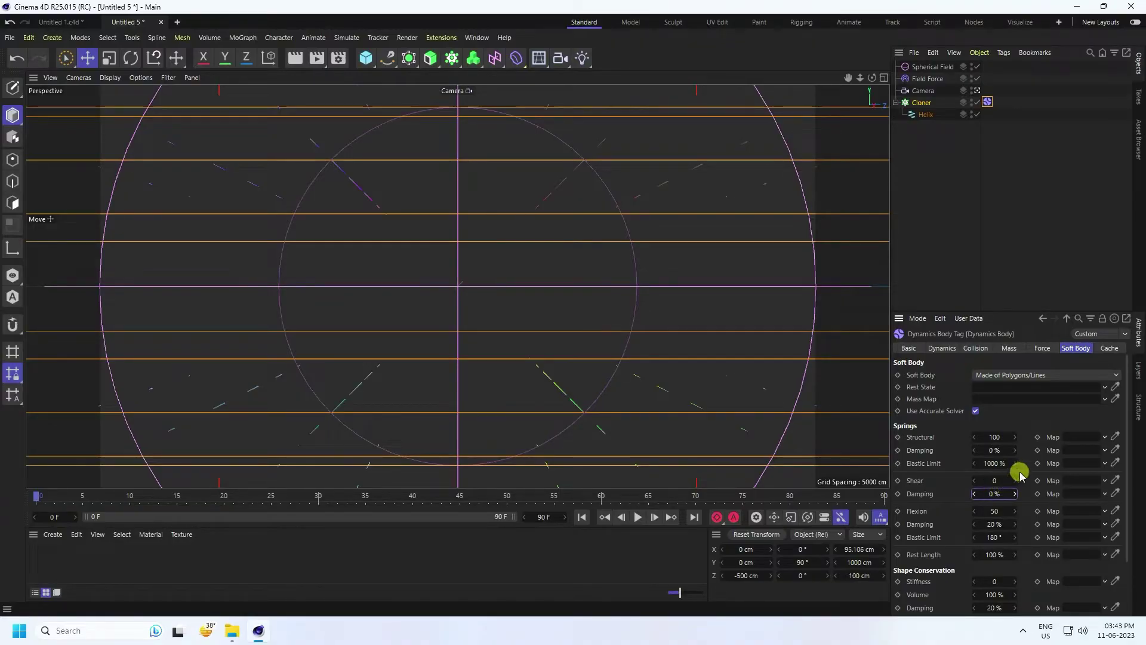
pyautogui.scroll(-2, 1023, 476)
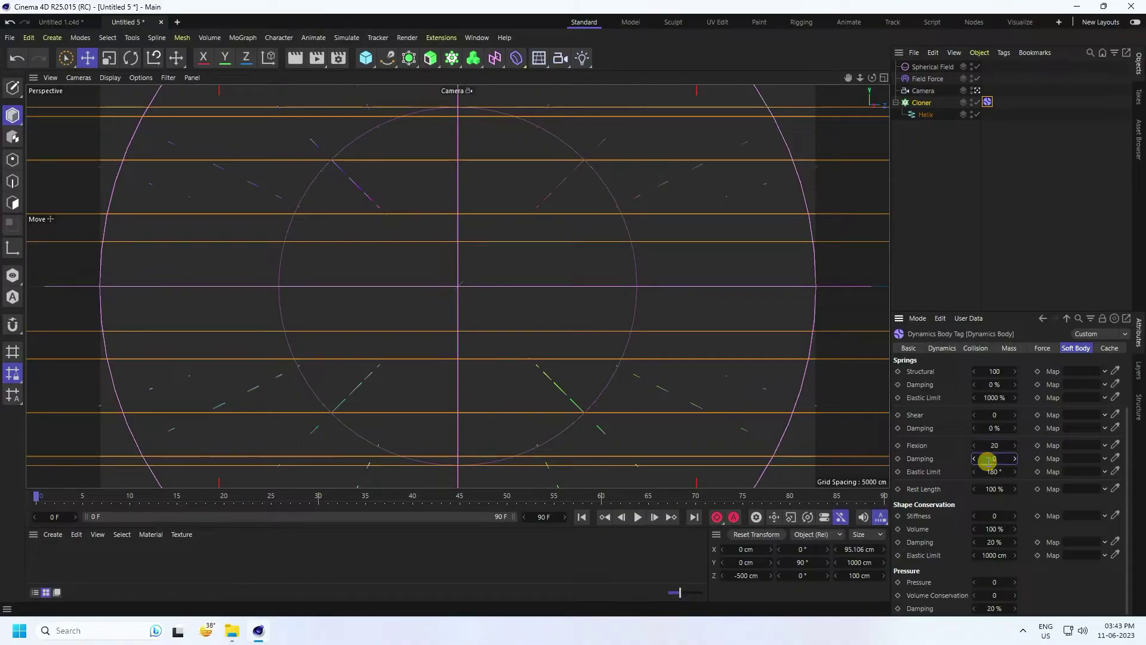
# Step: Rewind to frame 0 and play the soft-body simulation preview
pyautogui.click(580, 522)
pyautogui.press('F8')
pyautogui.click(580, 517)
pyautogui.press('F8')
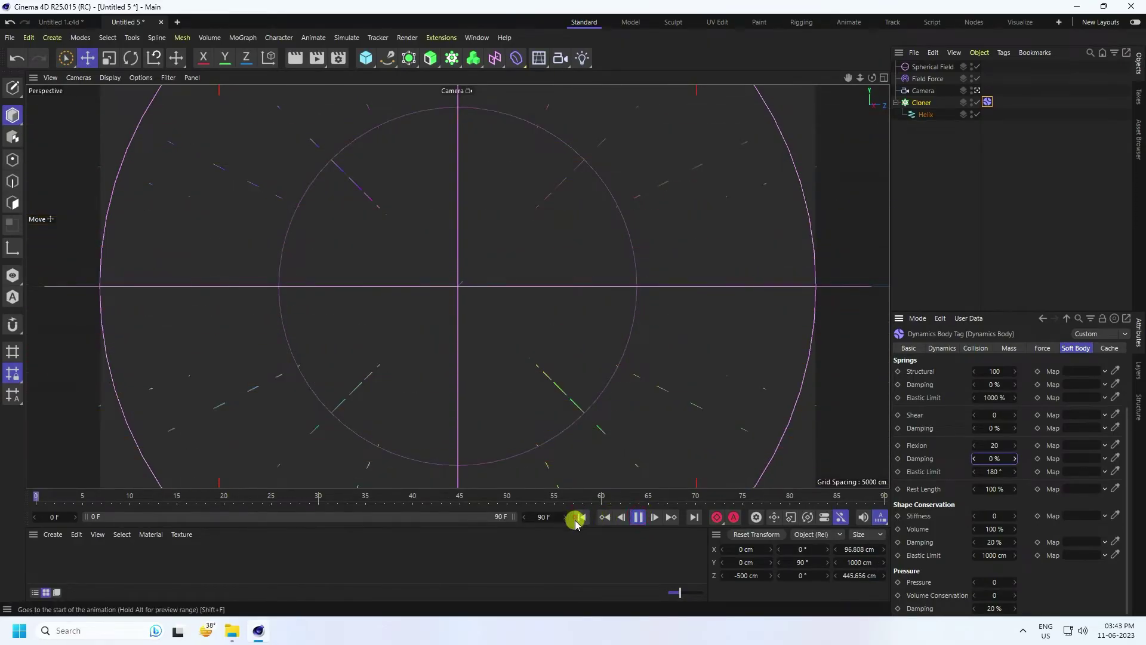
# Step: Set project dynamics Gravity to 0 cm, extend the timeline to 1000 frames, and test playback
pyautogui.click(638, 517)
pyautogui.click(580, 517)
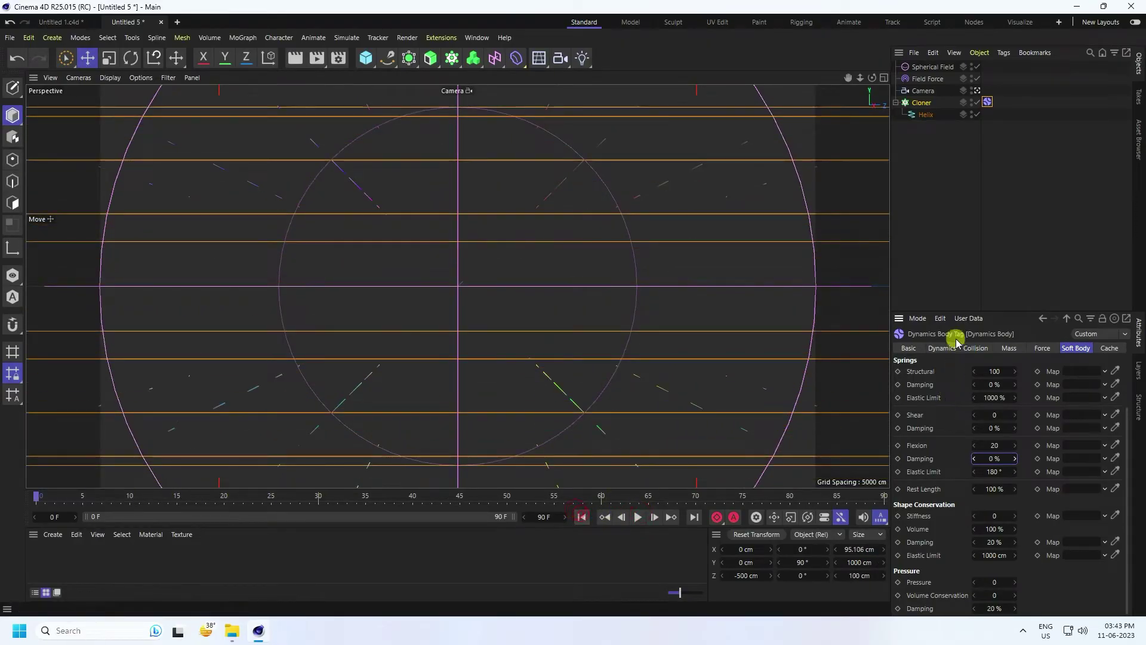
pyautogui.click(921, 320)
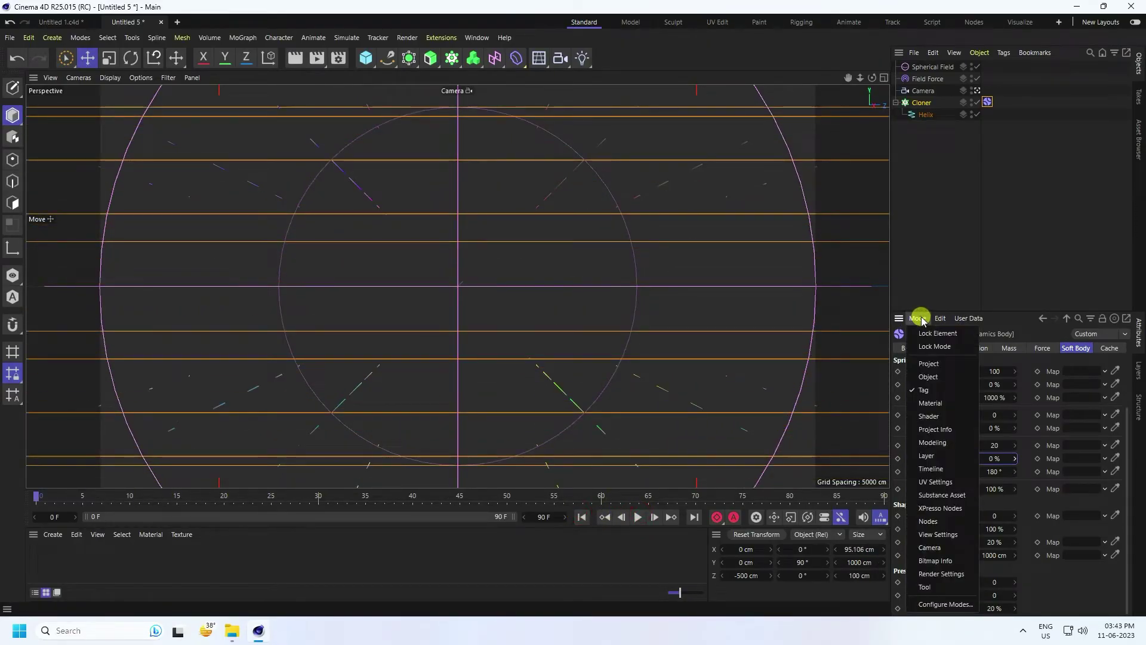
pyautogui.click(934, 363)
pyautogui.click(1040, 349)
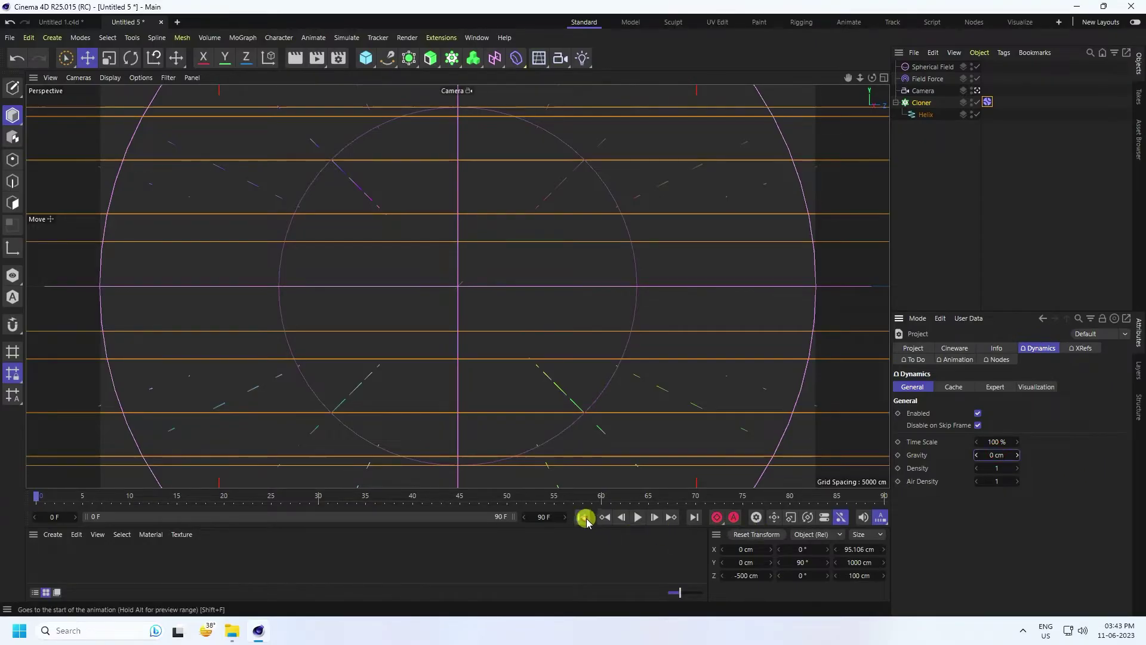
pyautogui.click(639, 517)
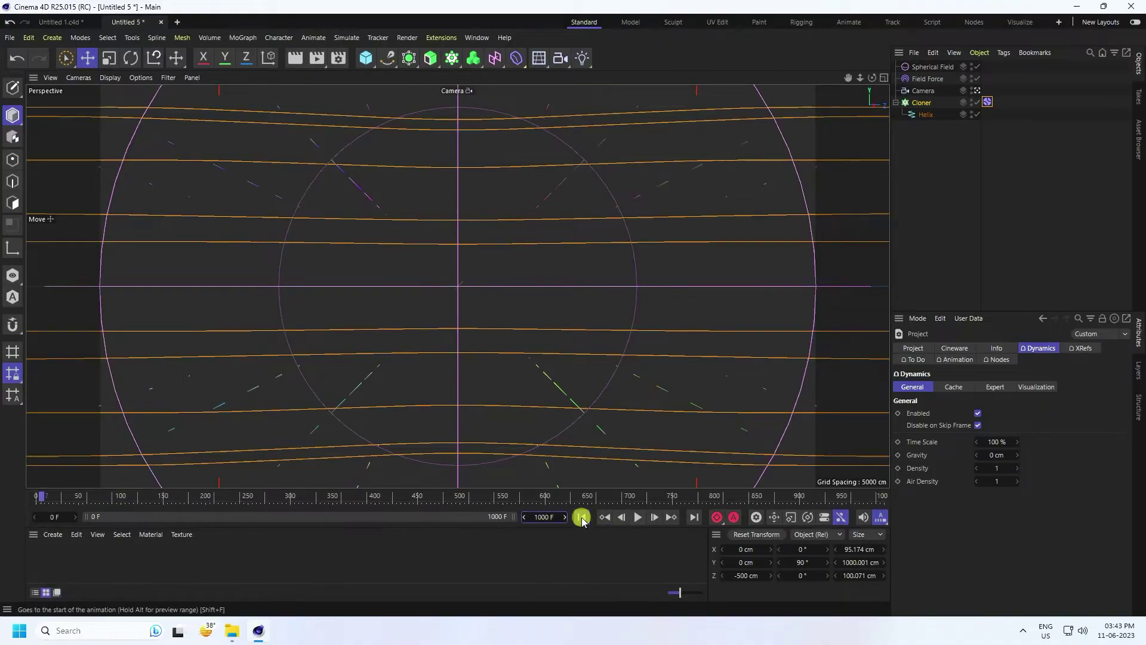
pyautogui.click(582, 517)
# Step: Set the Field Force Strength to 7, driven by the Spherical Field
pyautogui.click(639, 518)
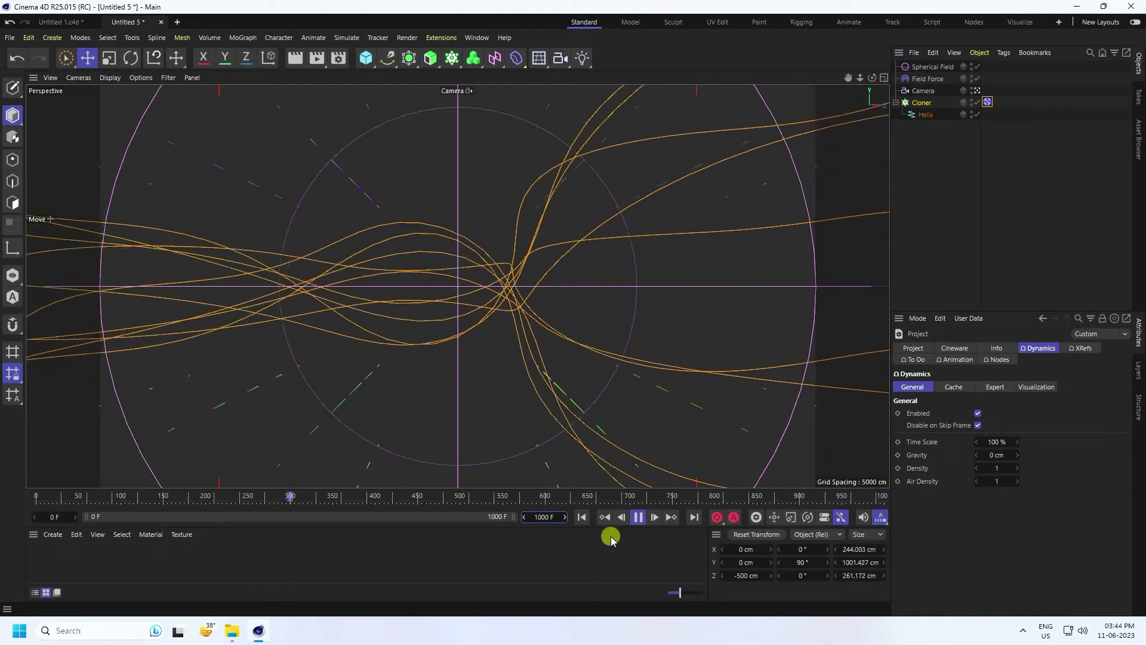
pyautogui.click(637, 517)
pyautogui.click(918, 79)
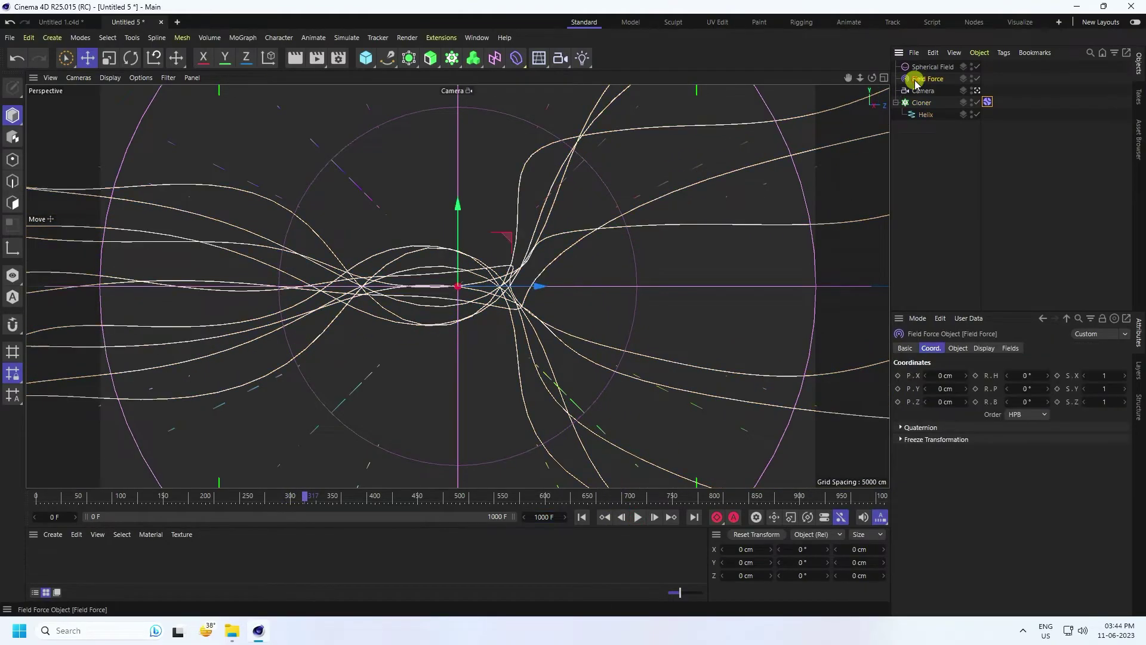
pyautogui.click(958, 349)
pyautogui.click(984, 348)
pyautogui.click(959, 350)
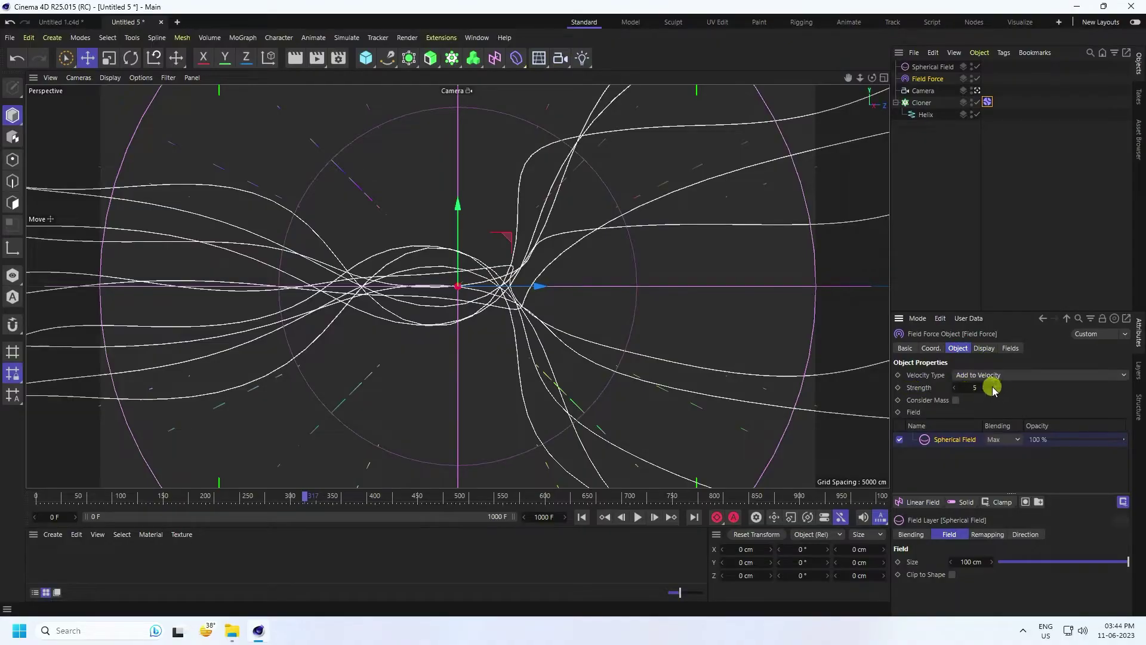
# Step: Replay the simulation from frame 0 to watch the lines tangle into loops
pyautogui.click(582, 517)
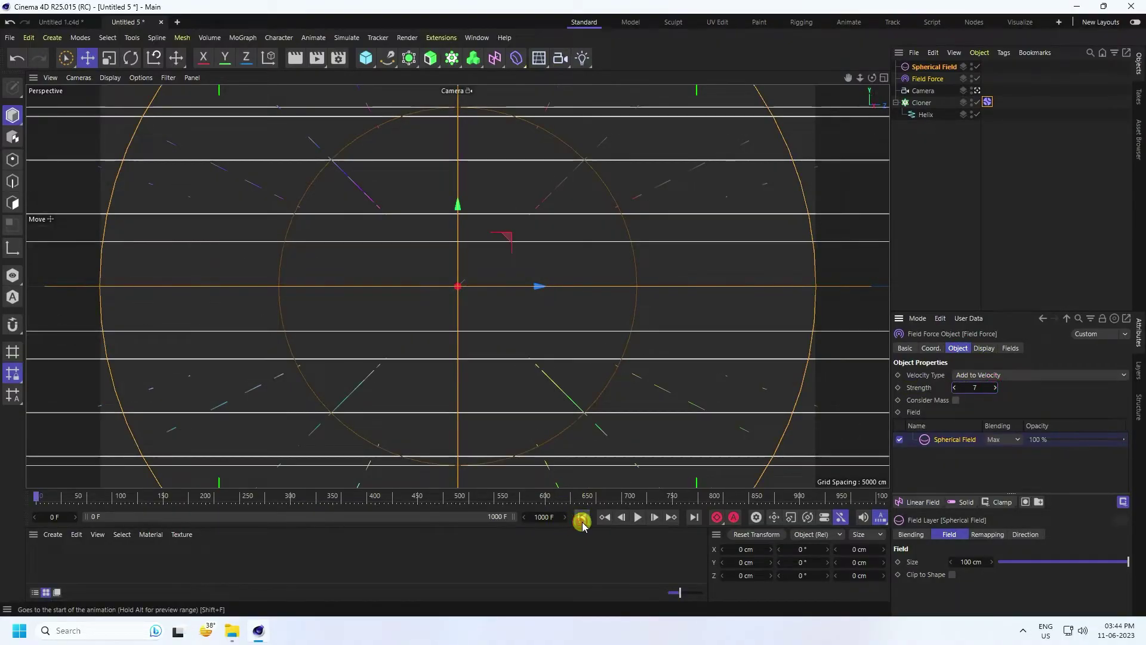
pyautogui.click(638, 517)
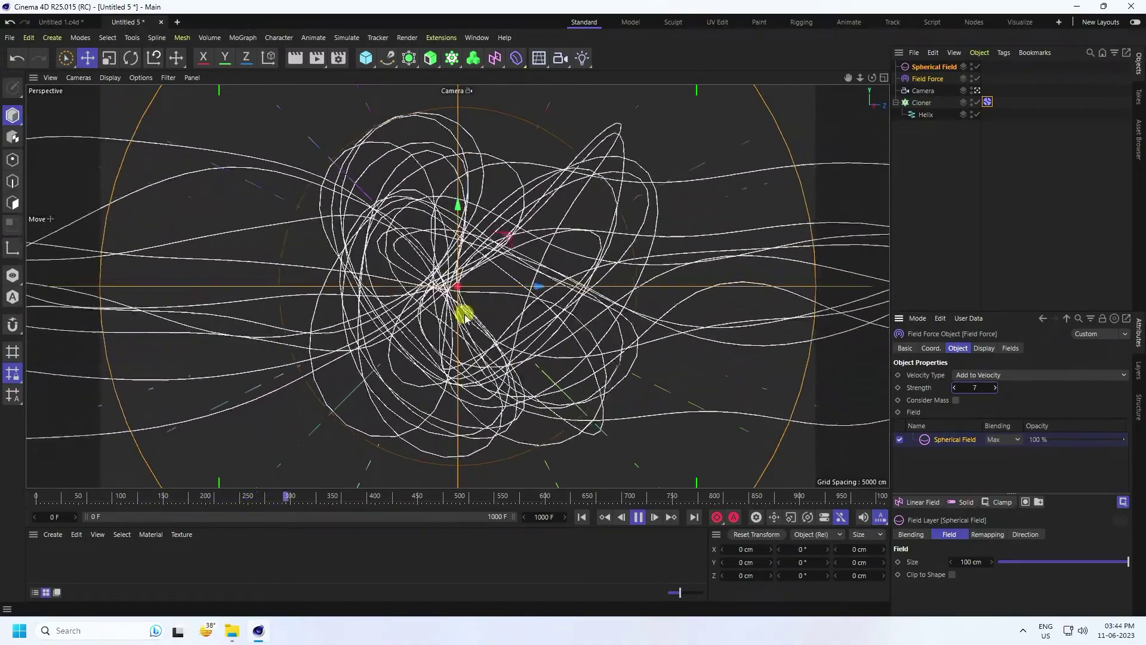
pyautogui.click(638, 517)
pyautogui.click(581, 517)
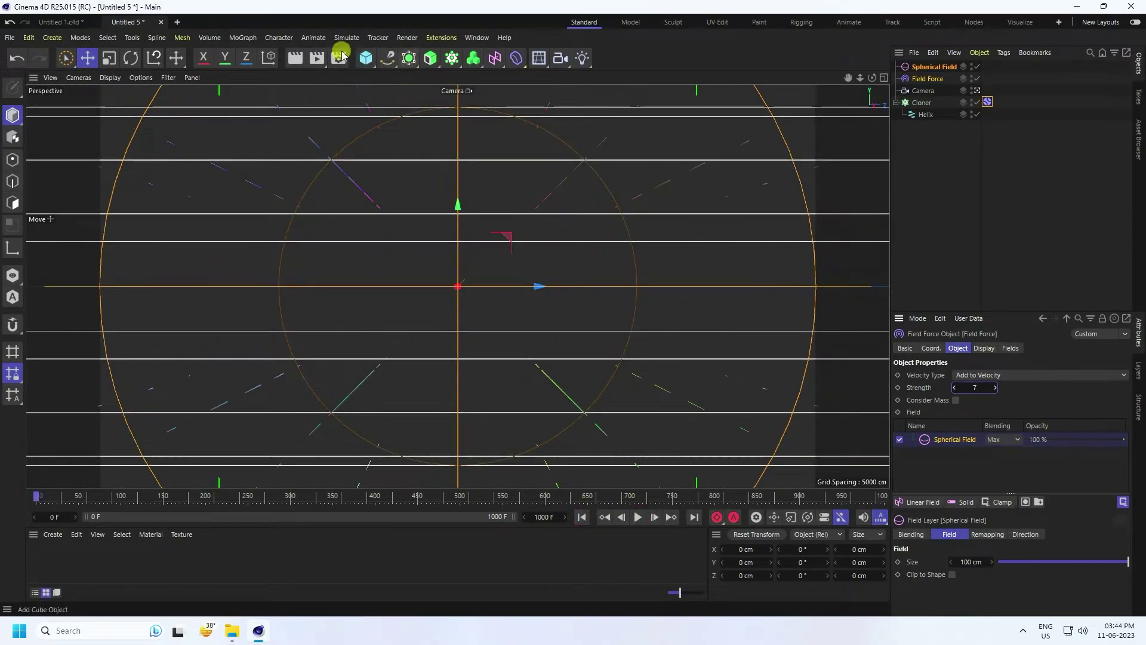
# Step: Add a Connect object and a 2 cm Circle spline with Natural intermediate points
pyautogui.click(431, 62)
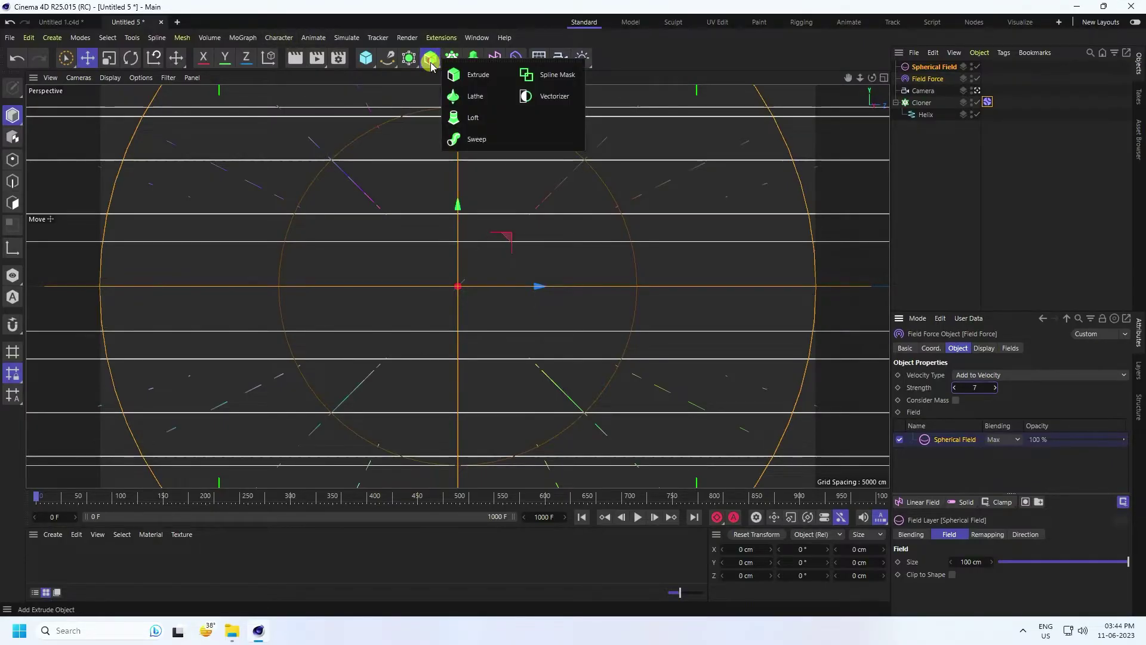
pyautogui.click(408, 59)
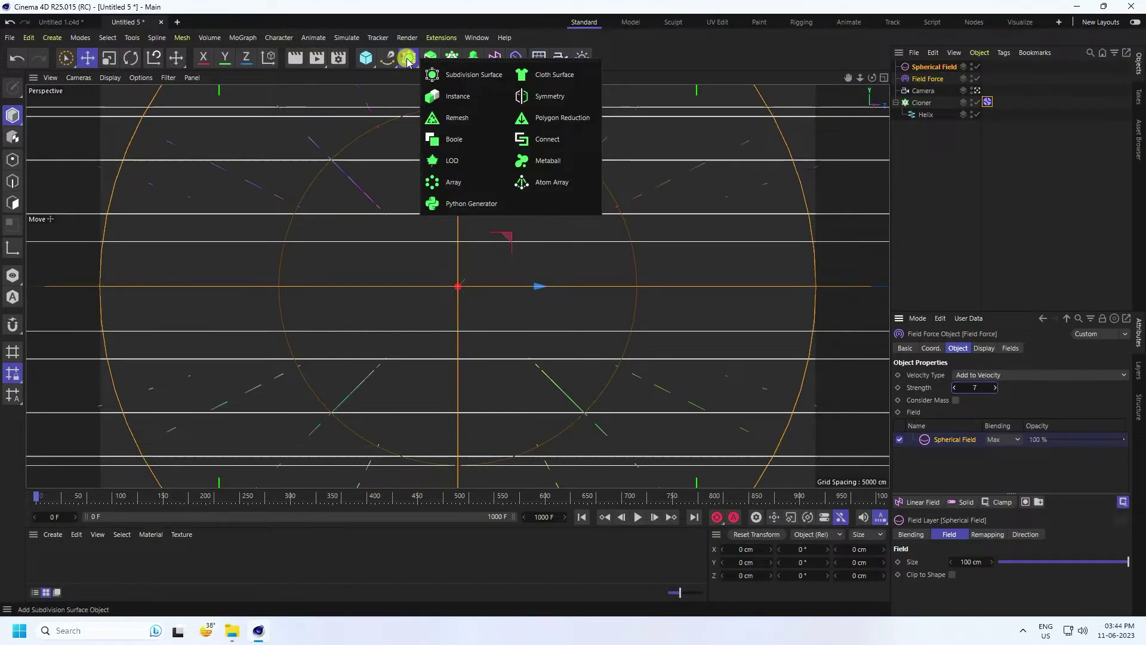
pyautogui.click(569, 148)
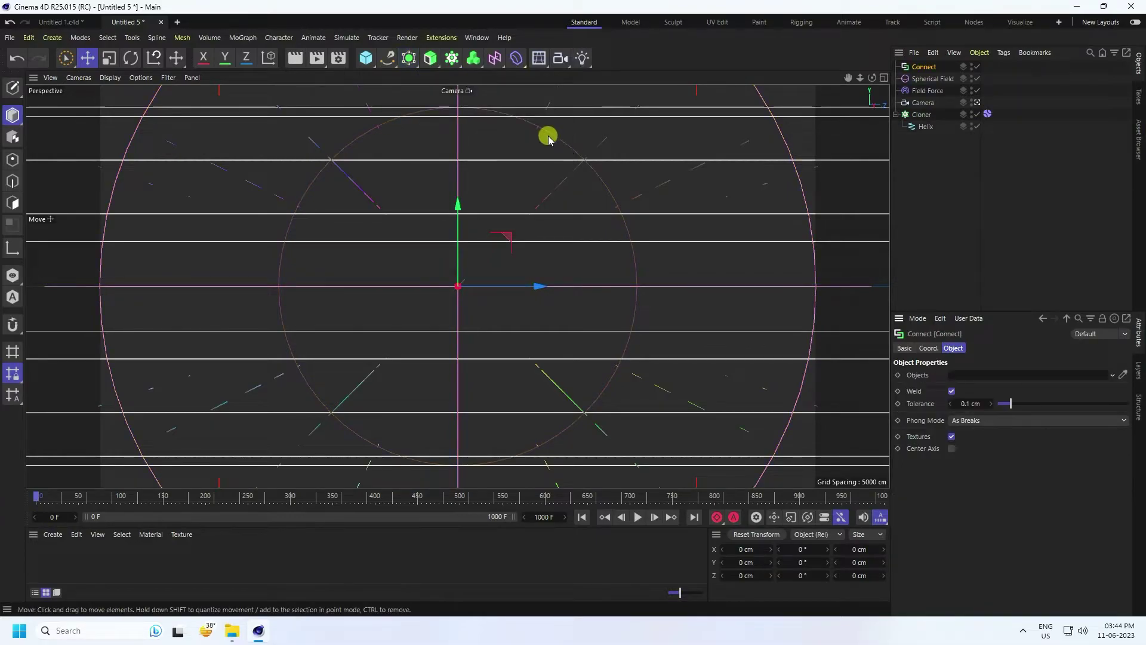
pyautogui.click(387, 58)
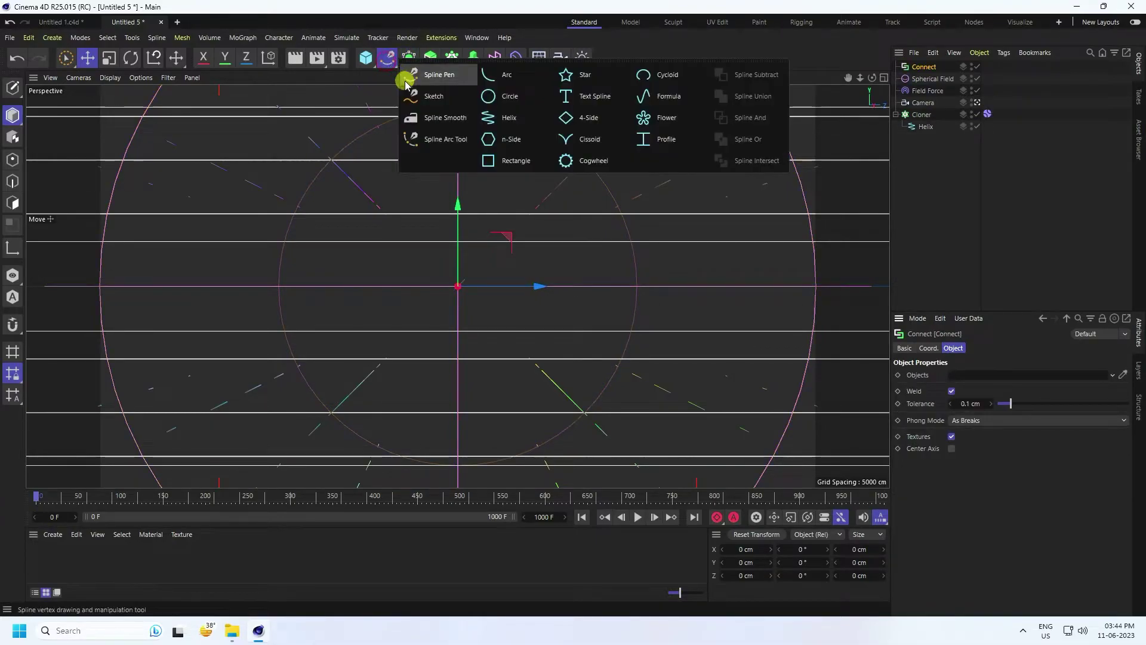
pyautogui.click(489, 99)
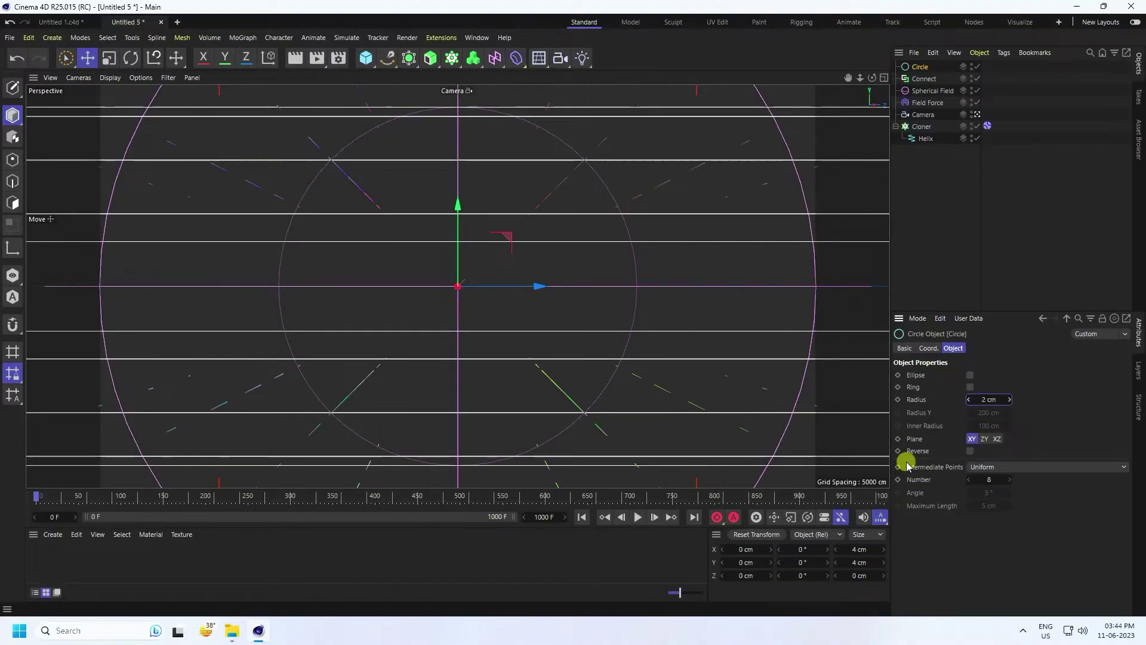
pyautogui.click(988, 467)
pyautogui.click(985, 490)
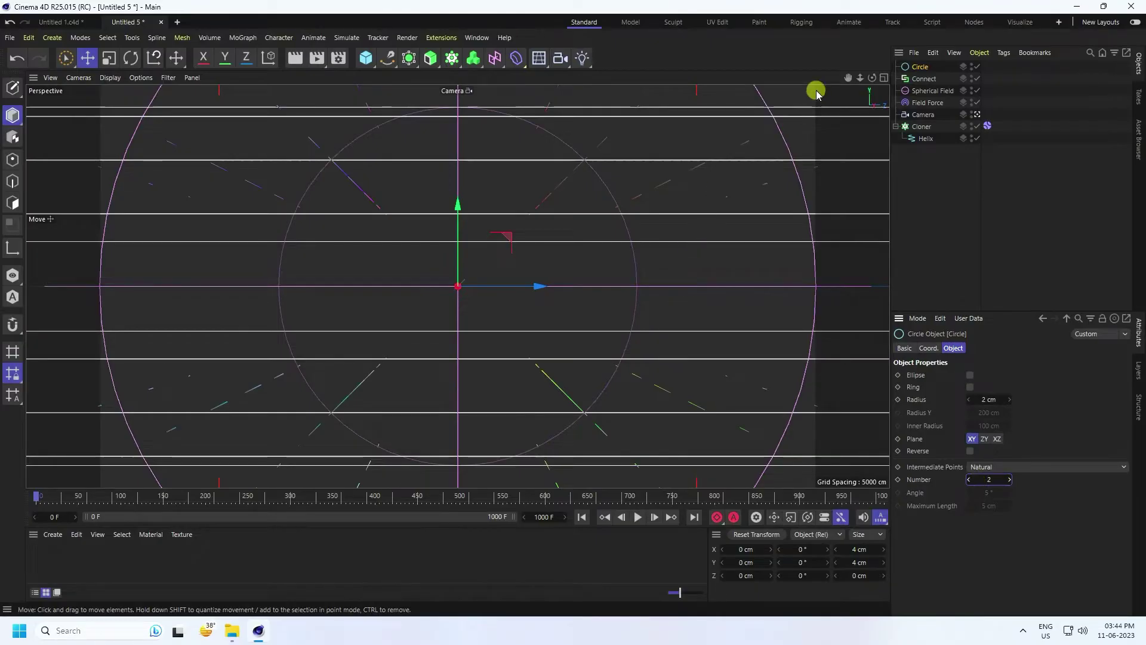
# Step: Add a Sweep and nest the Circle and Connect inside it
pyautogui.moveTo(430, 58); pyautogui.dragTo(473, 148)
pyautogui.click(924, 92)
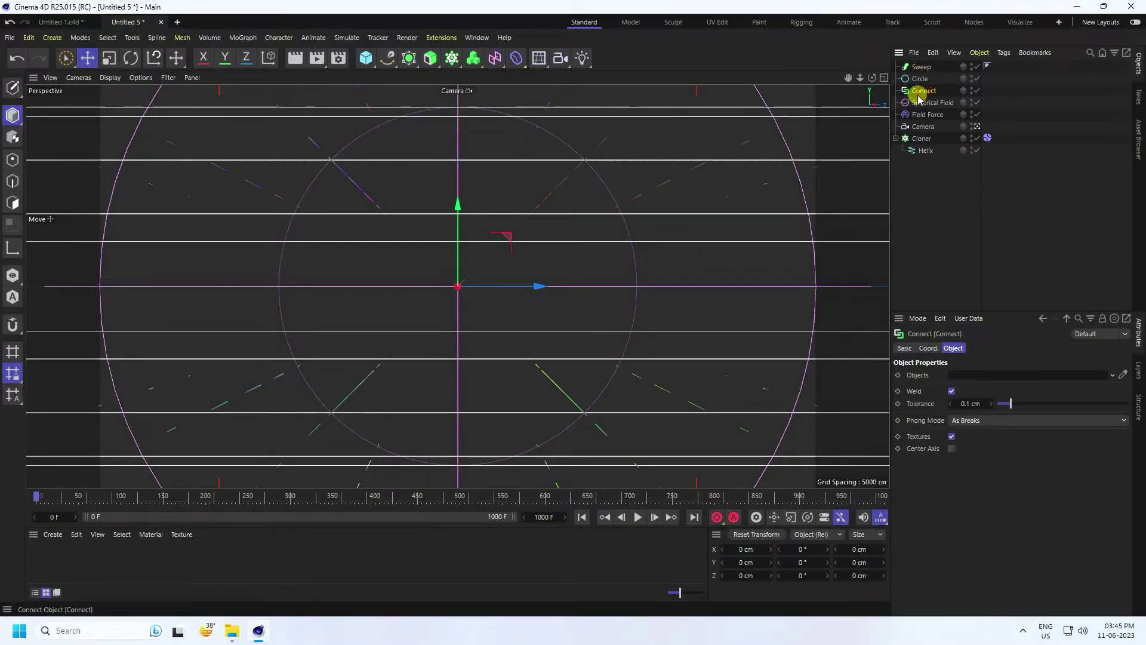
pyautogui.keyDown('ctrl'); pyautogui.click(921, 79); pyautogui.keyUp('ctrl')
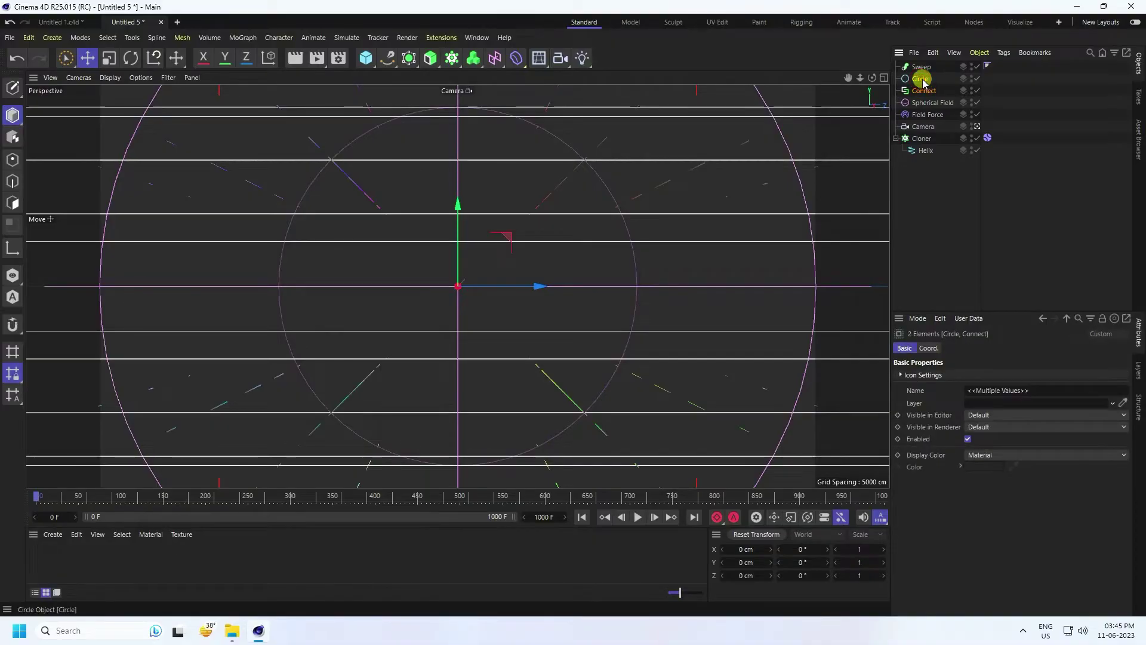
pyautogui.moveTo(920, 70); pyautogui.dragTo(921, 68)
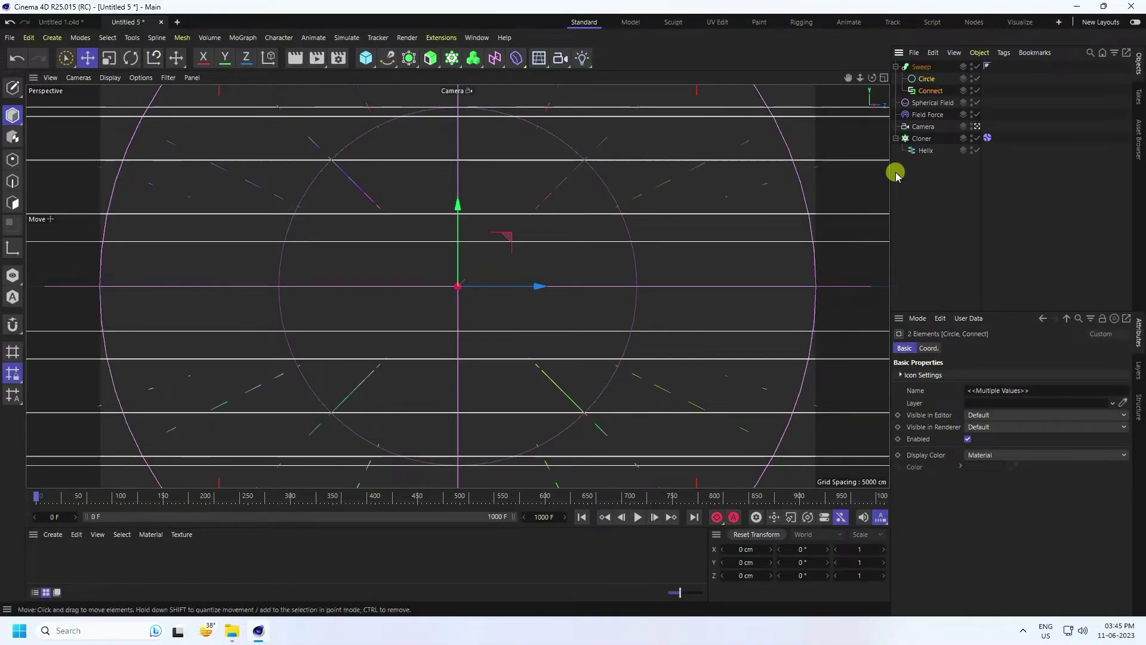
pyautogui.click(921, 65)
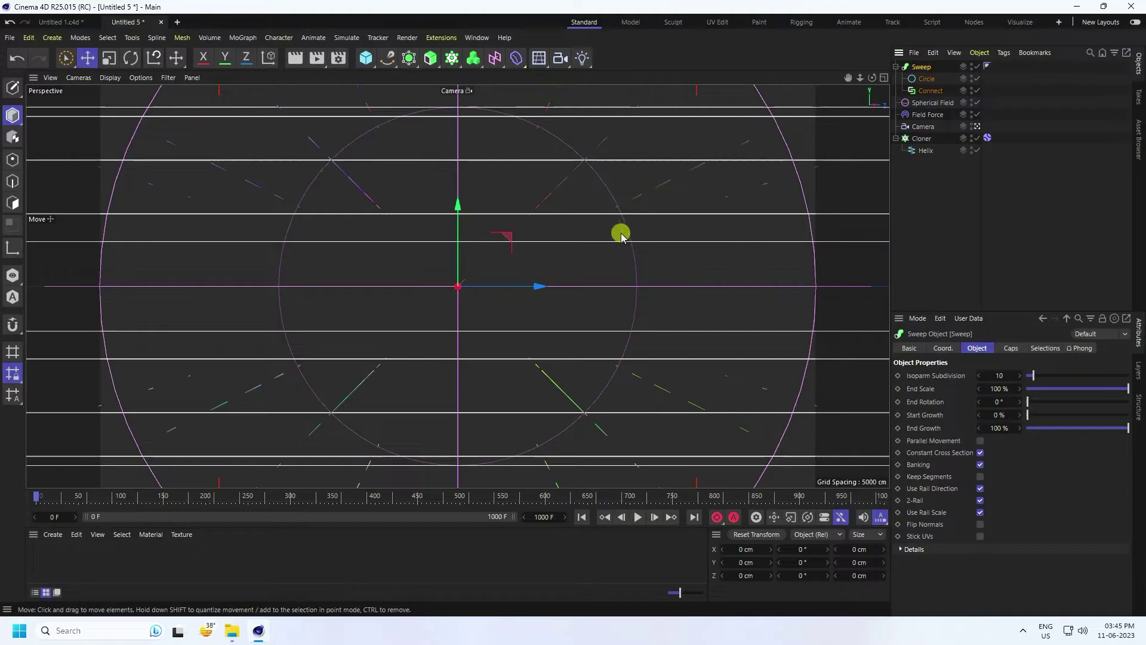
pyautogui.click(937, 215)
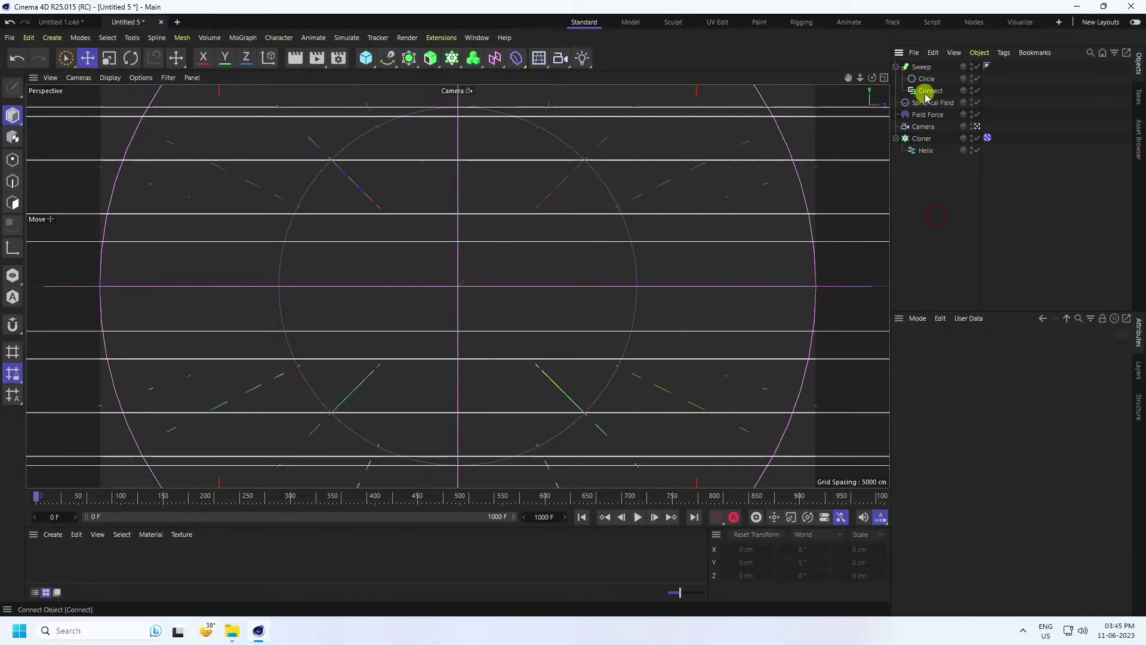
# Step: Link the Cloner into the Connect object's Objects field and play the tangling animation from frame 0
pyautogui.click(929, 92)
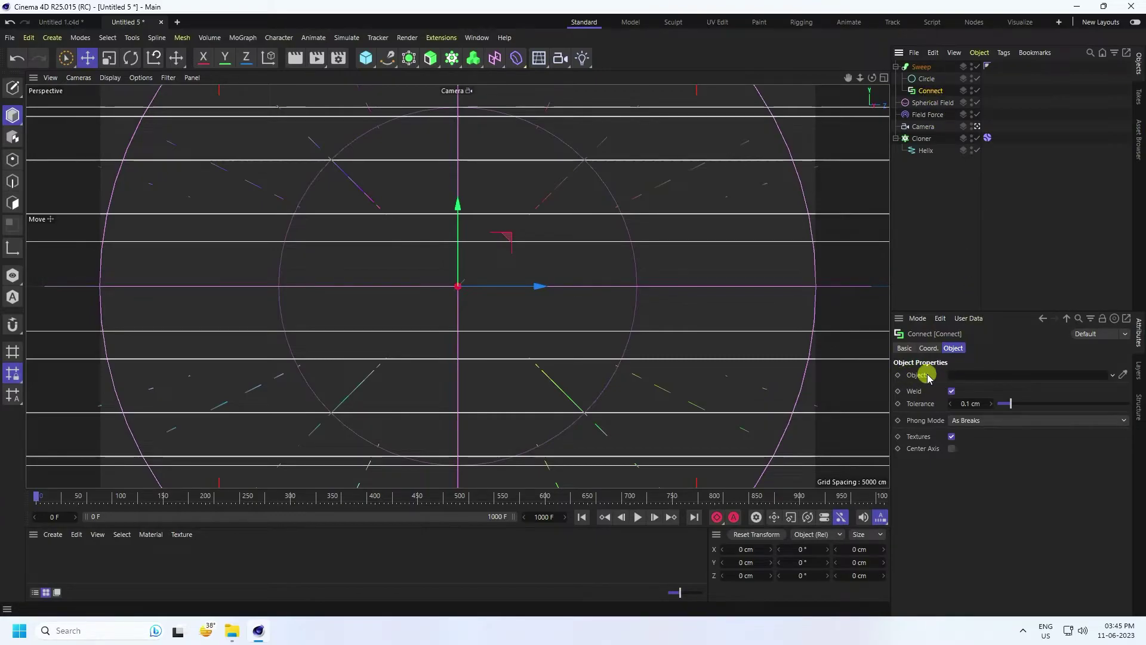
pyautogui.moveTo(959, 266); pyautogui.dragTo(977, 368)
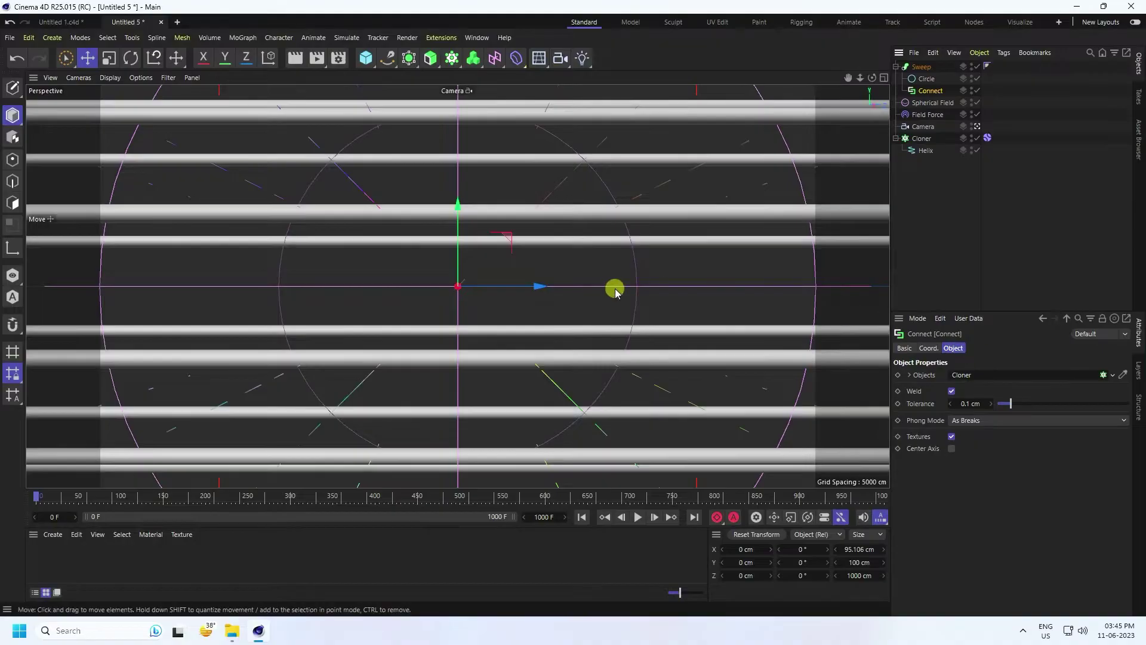
pyautogui.click(582, 518)
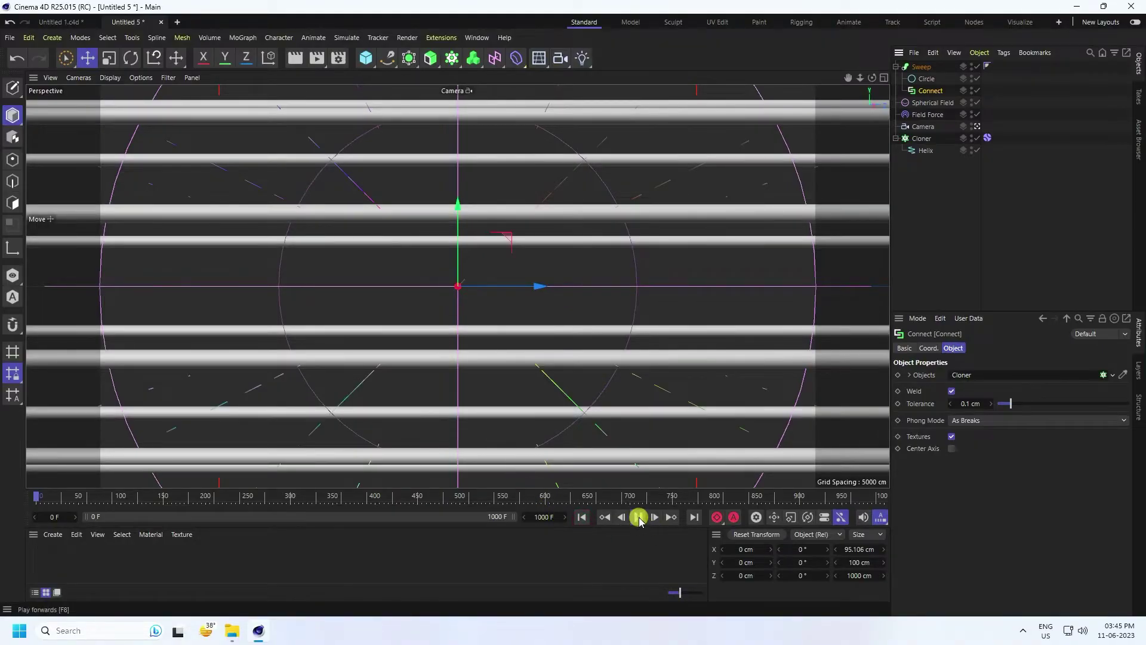
pyautogui.click(638, 517)
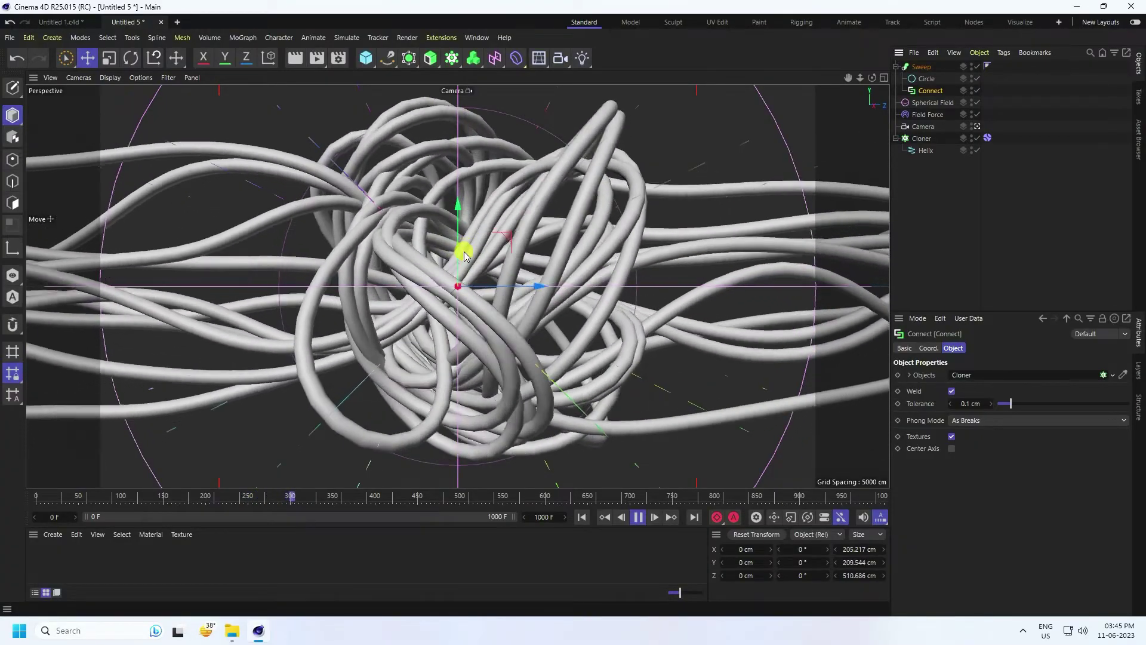
pyautogui.click(637, 517)
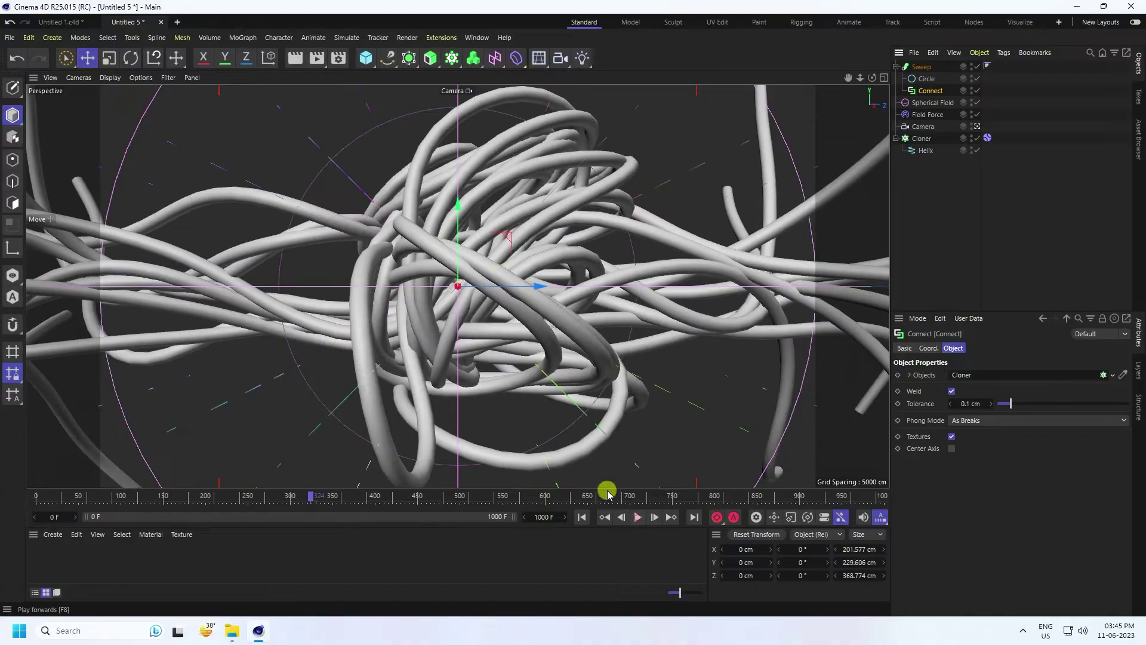
pyautogui.click(449, 59)
# Step: Add a Subdivision Surface generator and nest the Sweep object inside it
pyautogui.click(409, 59)
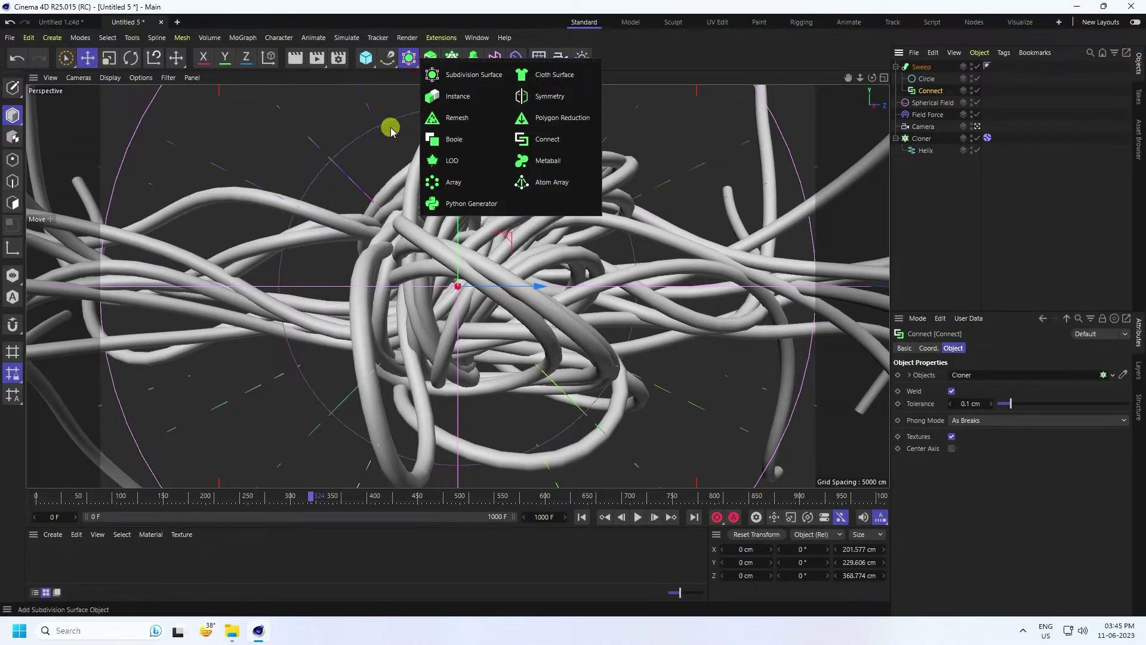
pyautogui.click(455, 73)
pyautogui.click(921, 80)
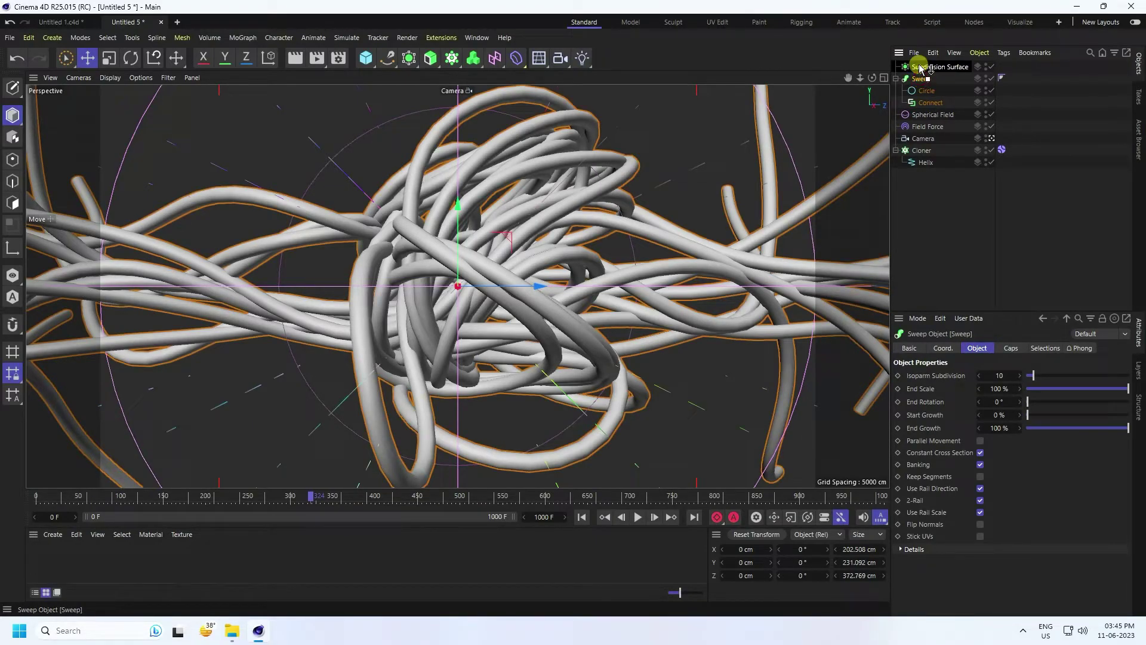
pyautogui.moveTo(921, 70); pyautogui.dragTo(923, 69)
pyautogui.click(582, 517)
pyautogui.click(1001, 149)
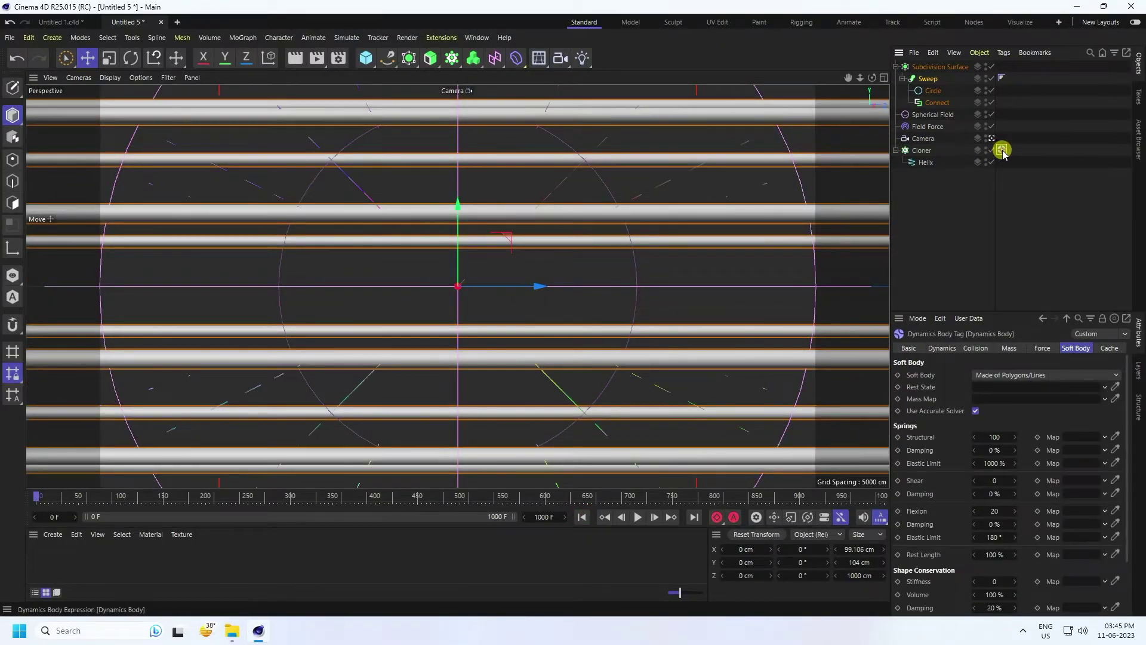
# Step: Bake the Cloner's Dynamics Body simulation from the Cache tab and play it back
pyautogui.click(1110, 350)
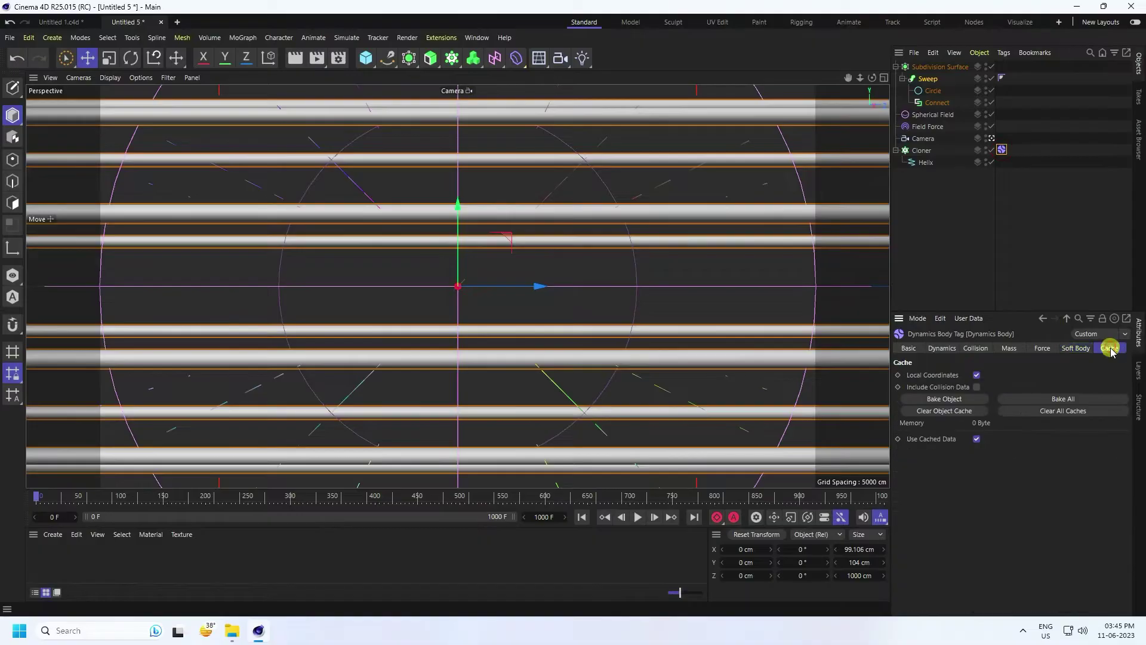
pyautogui.click(943, 400)
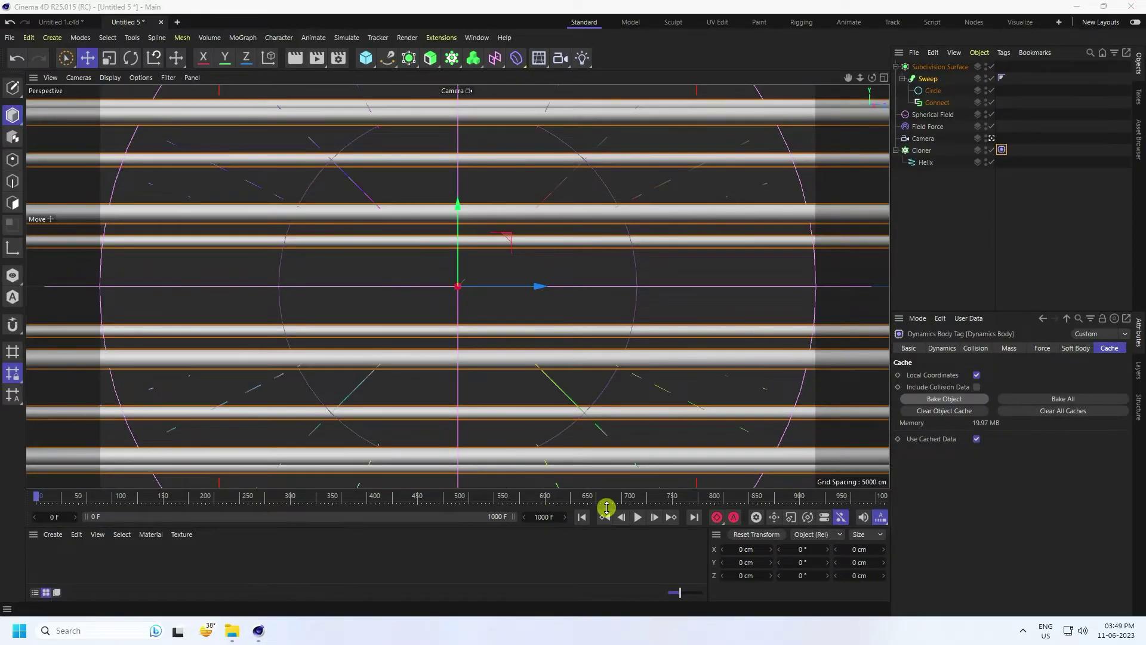
pyautogui.click(637, 517)
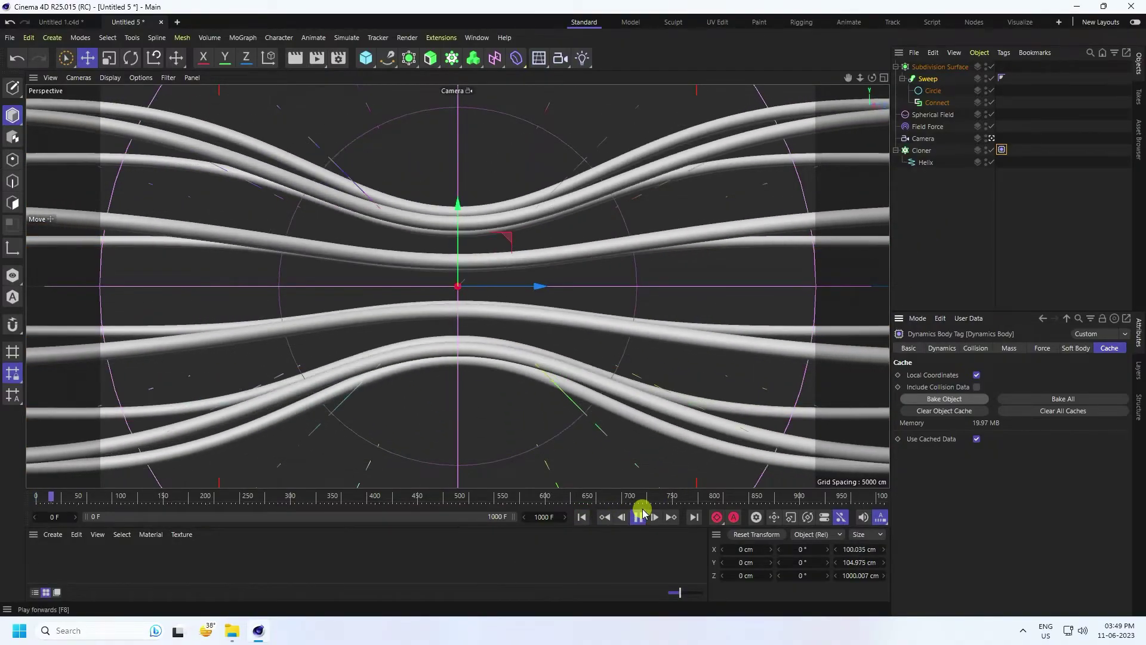
pyautogui.click(637, 517)
# Step: Temporarily disable the Subdivision Surface, replay the animation, and scrub back to frame 308
pyautogui.click(956, 67)
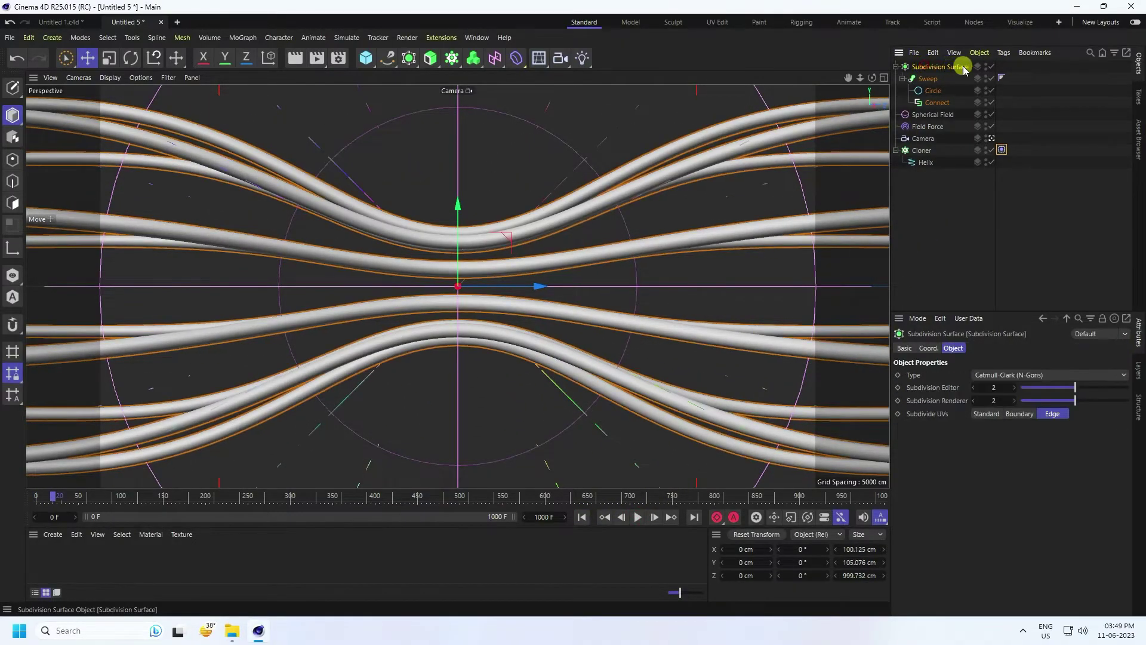
pyautogui.click(992, 67)
pyautogui.click(582, 517)
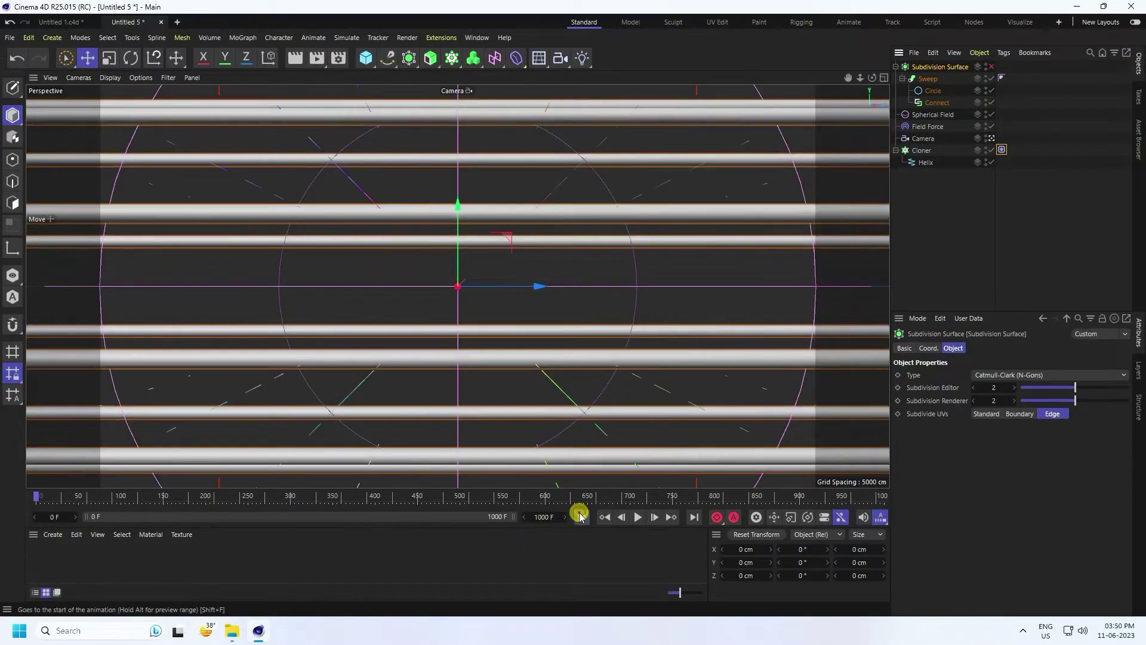
pyautogui.click(638, 517)
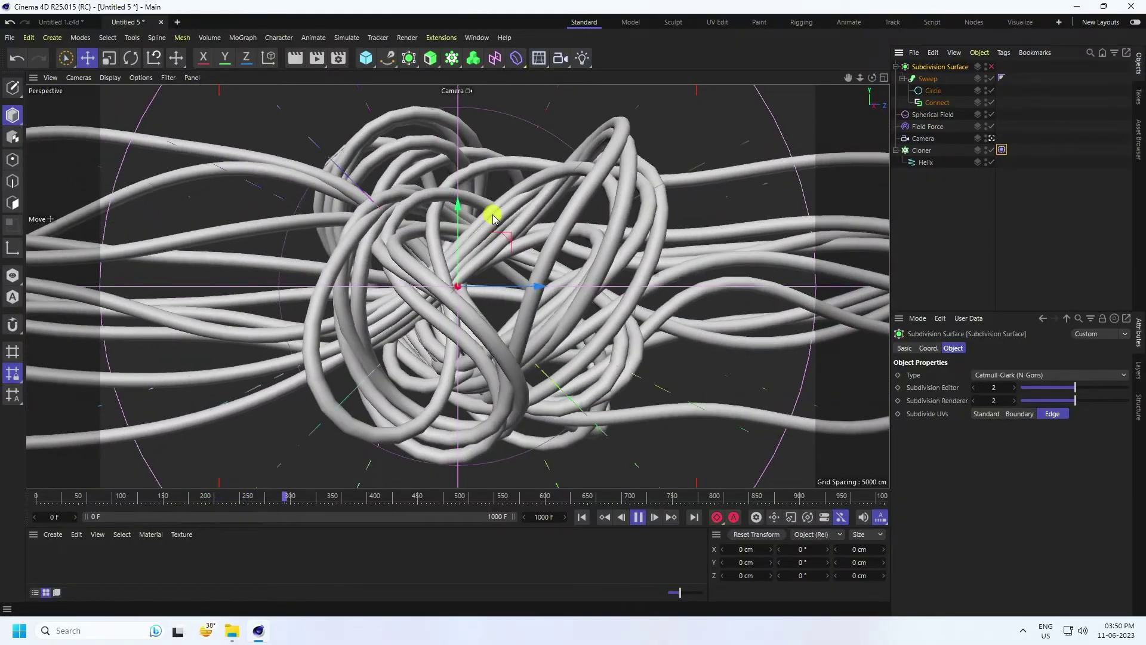
pyautogui.click(638, 517)
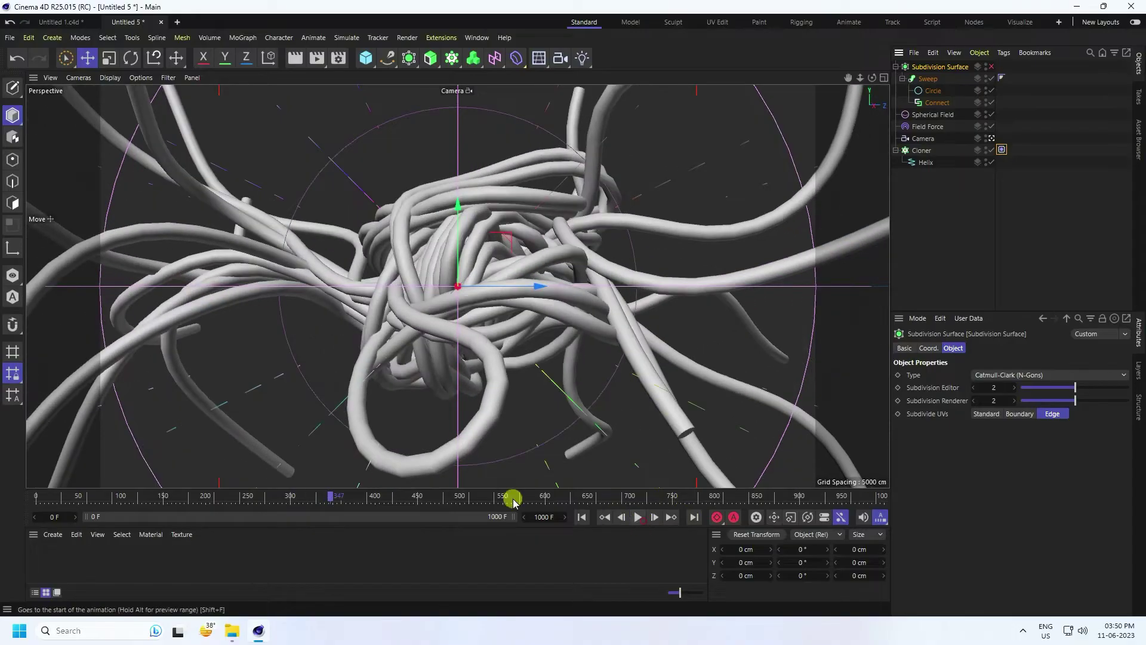
pyautogui.moveTo(330, 495); pyautogui.dragTo(298, 500)
# Step: Load materials from Desktop > Rope CC4D > File Color and apply the gold Ring material to Sweep
pyautogui.click(51, 537)
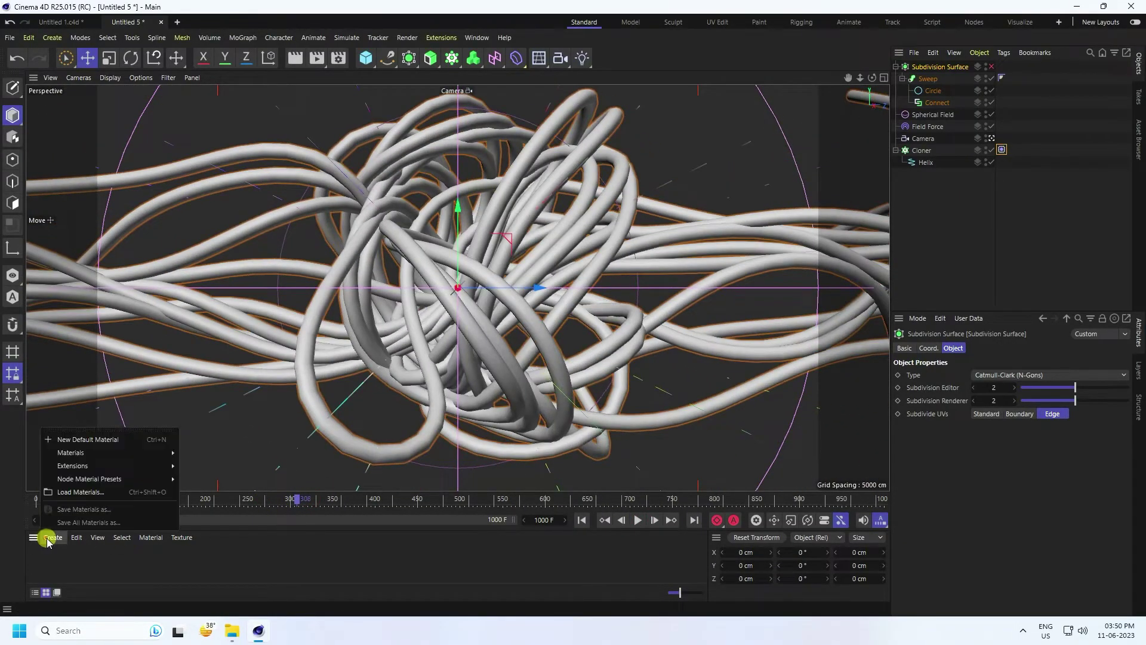
pyautogui.click(80, 492)
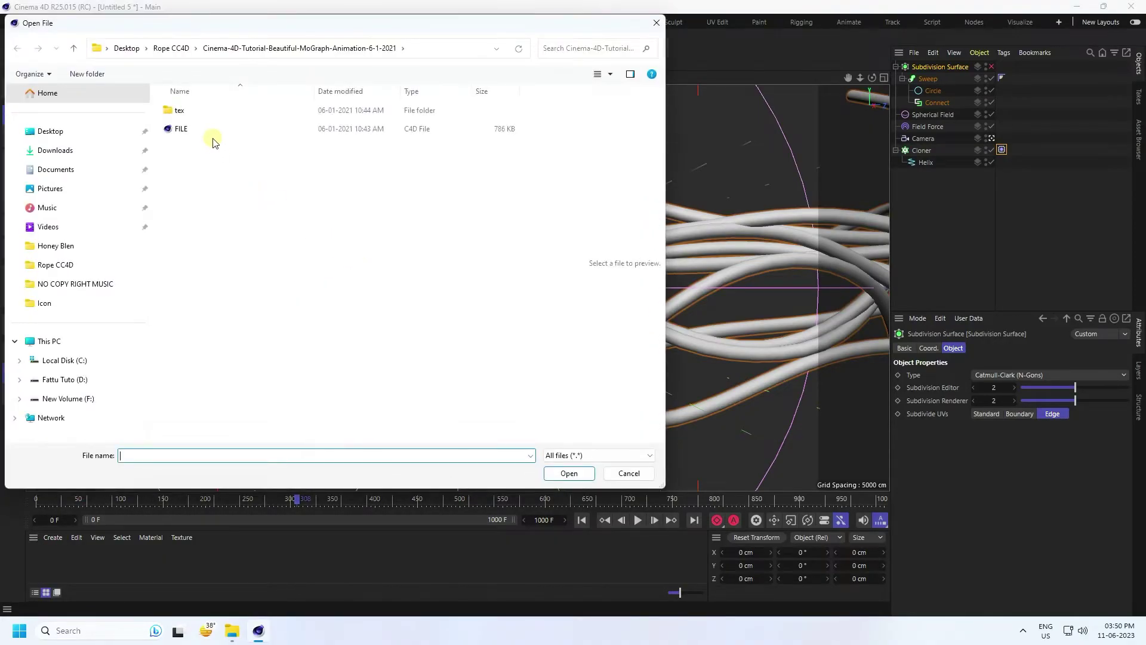
pyautogui.click(51, 130)
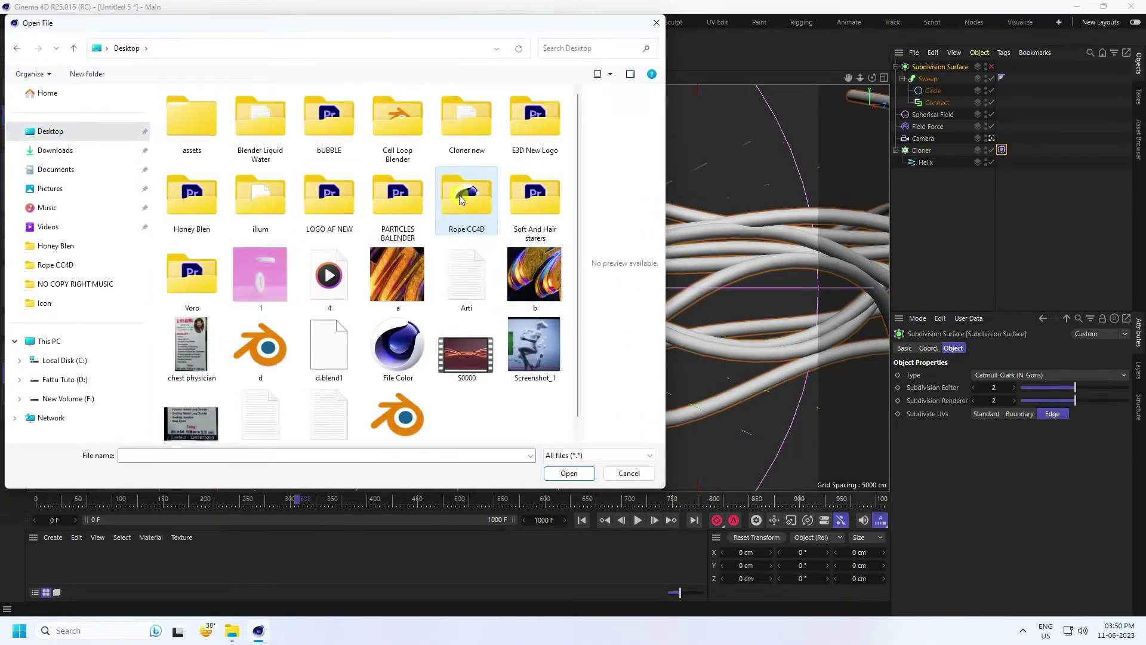
pyautogui.doubleClick(462, 198)
pyautogui.doubleClick(537, 351)
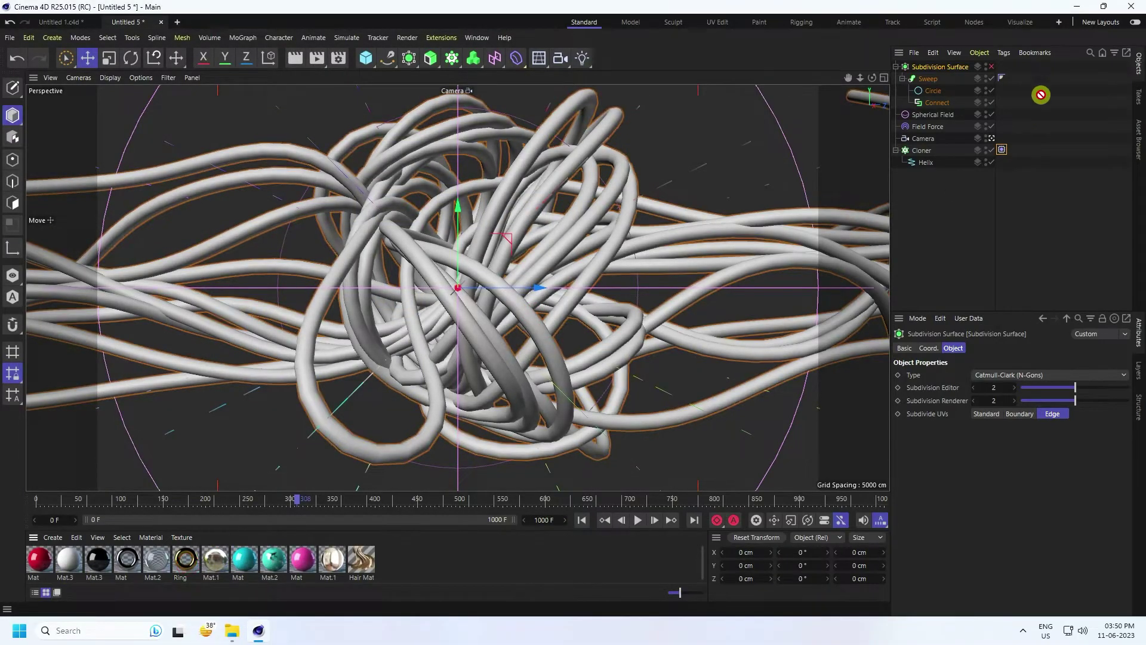
pyautogui.moveTo(924, 82); pyautogui.dragTo(936, 82)
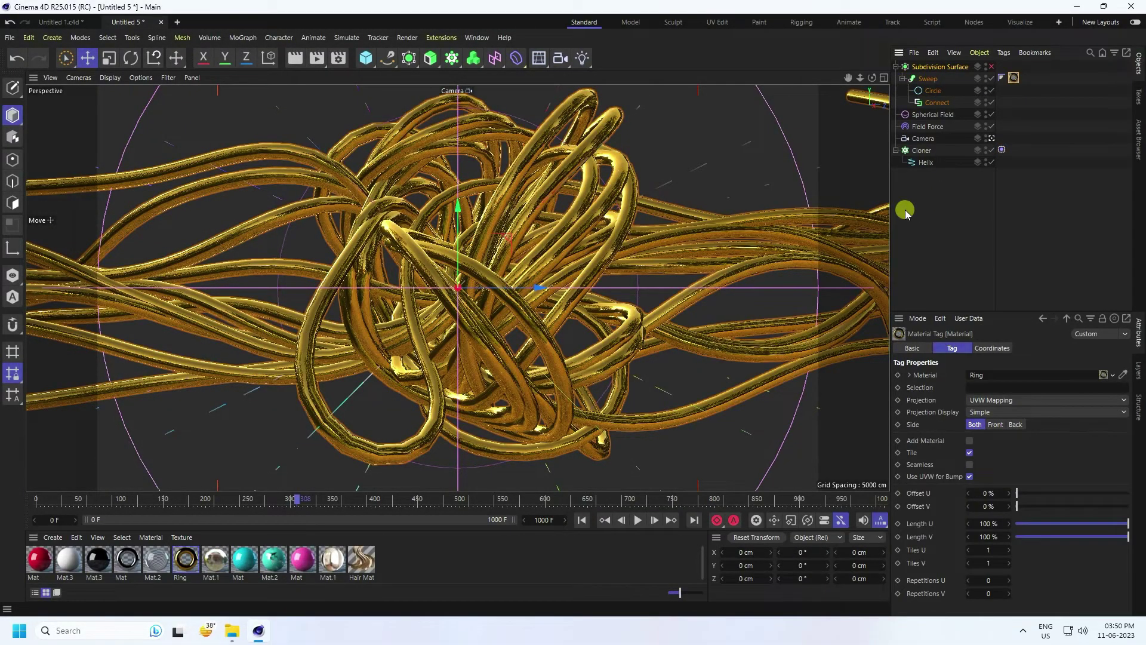
pyautogui.click(906, 215)
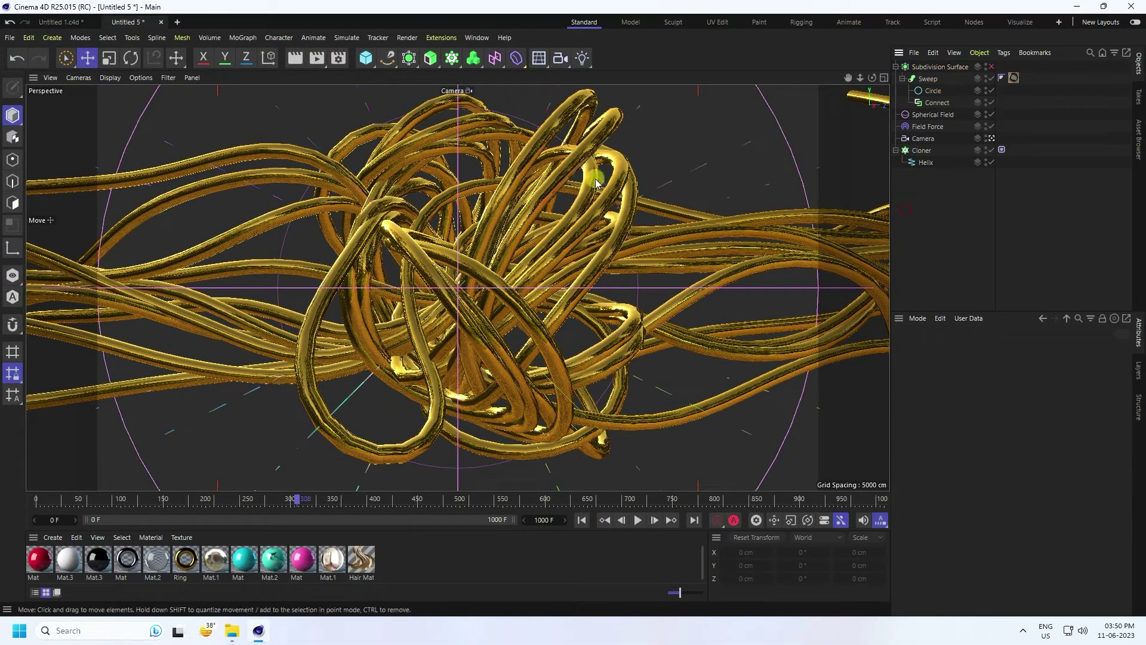
# Step: Add a Plane object and lower it on Y beneath the tangle
pyautogui.click(360, 63)
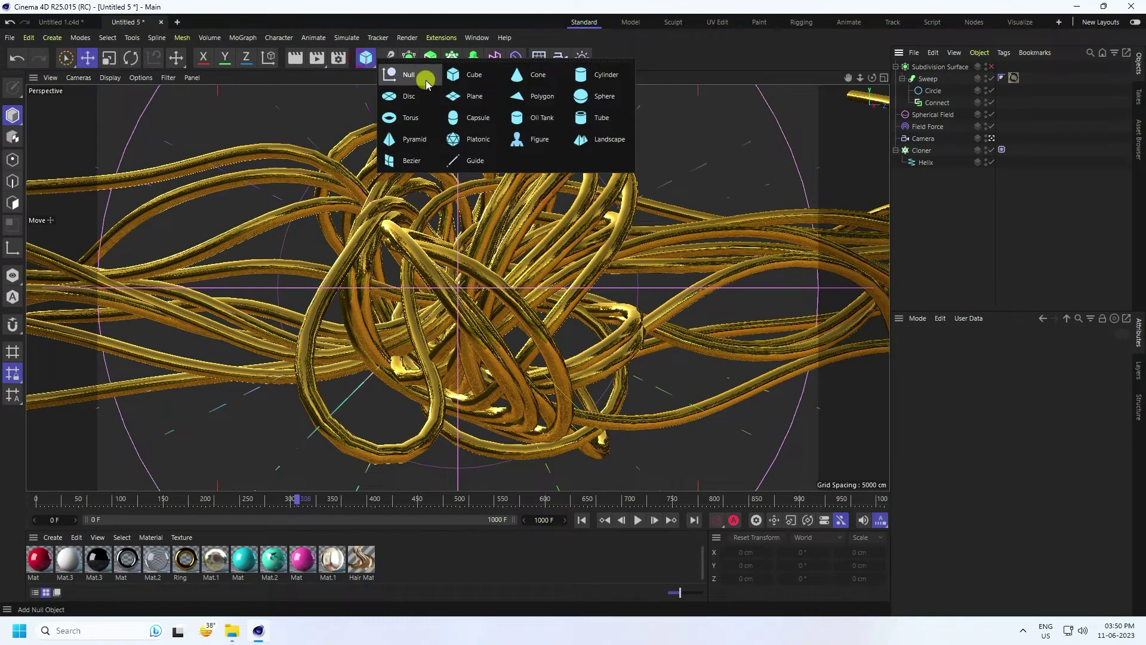
pyautogui.click(480, 103)
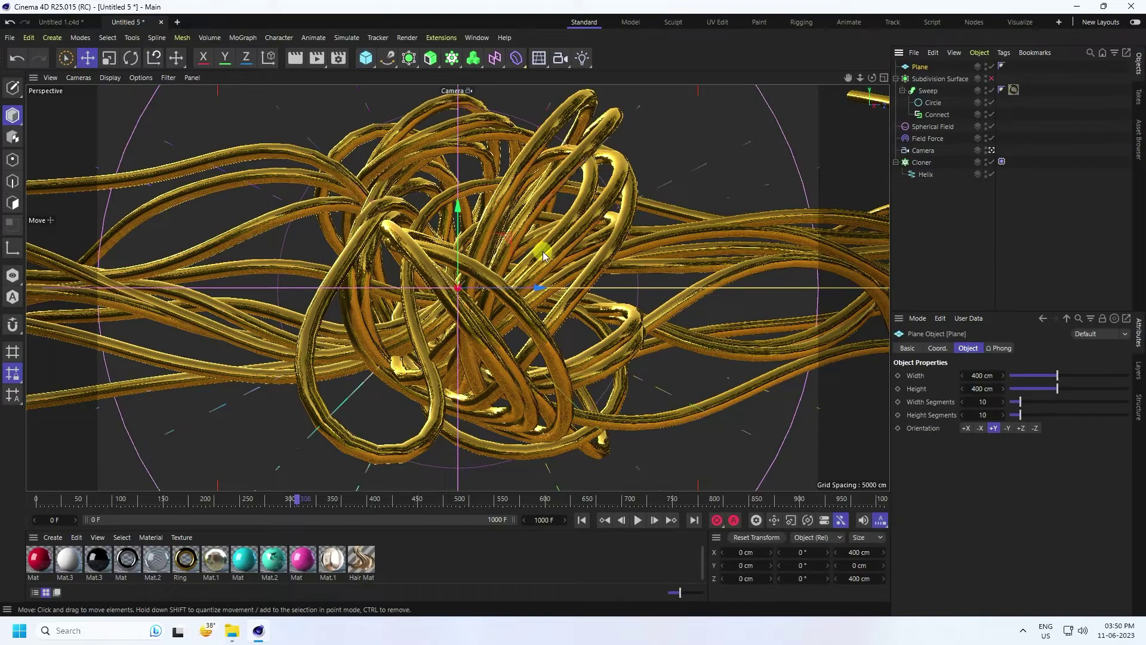
pyautogui.middleClick(536, 256)
pyautogui.middleClick(328, 189)
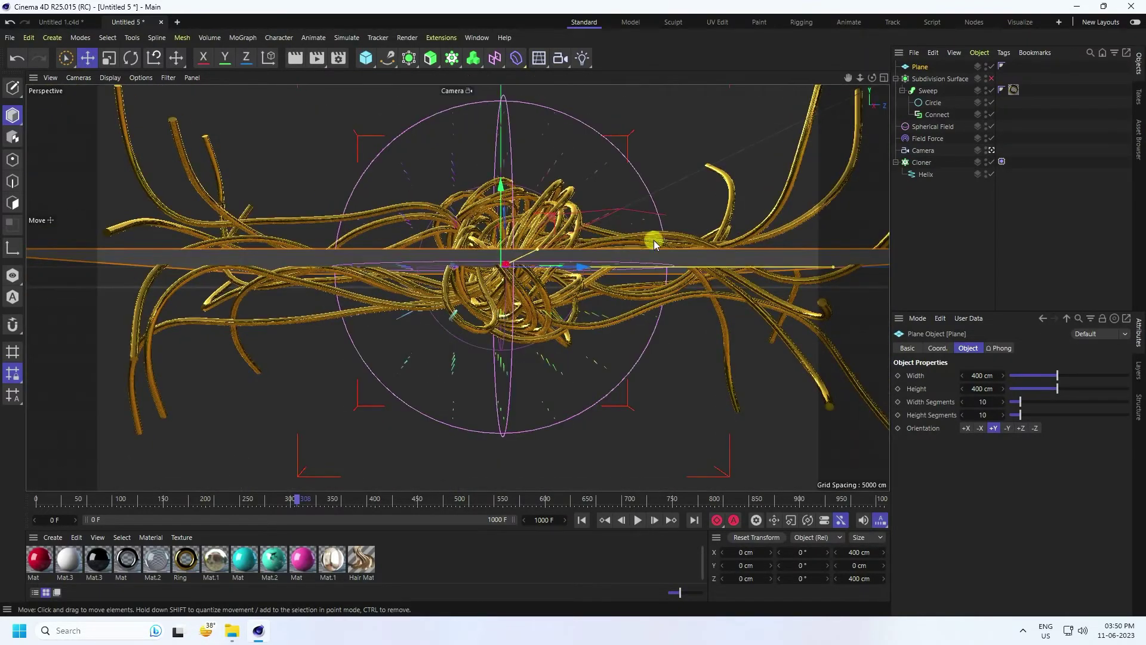
pyautogui.keyDown('alt'); pyautogui.moveTo(653, 238); pyautogui.dragTo(573, 271); pyautogui.keyUp('alt')
pyautogui.scroll(-3, 585, 246)
pyautogui.scroll(3, 538, 226)
pyautogui.moveTo(491, 209); pyautogui.dragTo(507, 294)
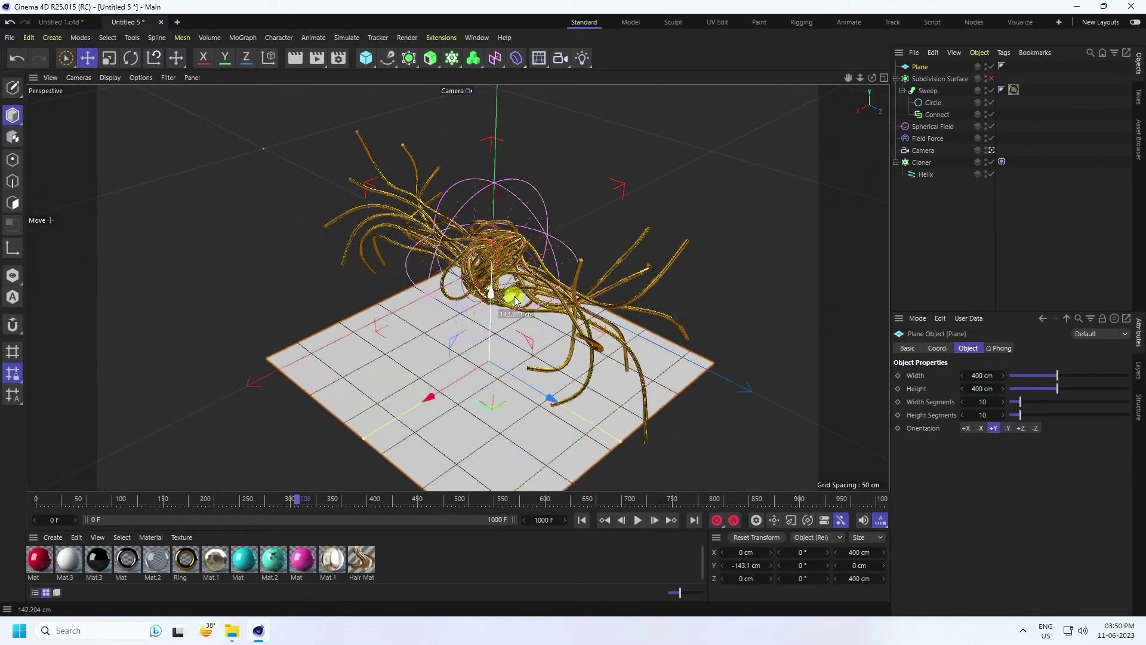
# Step: Give the plane 1 width and height segment and a 1500 × 1500 cm size
pyautogui.moveTo(986, 406); pyautogui.dragTo(984, 407)
pyautogui.click(983, 414)
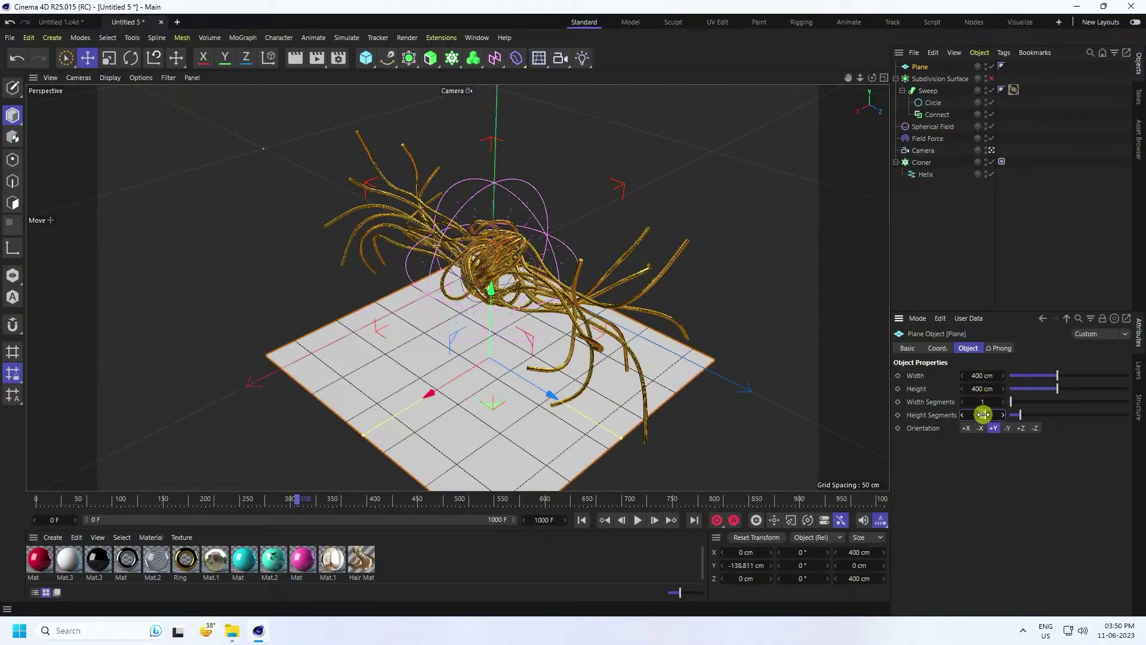
pyautogui.doubleClick(981, 375)
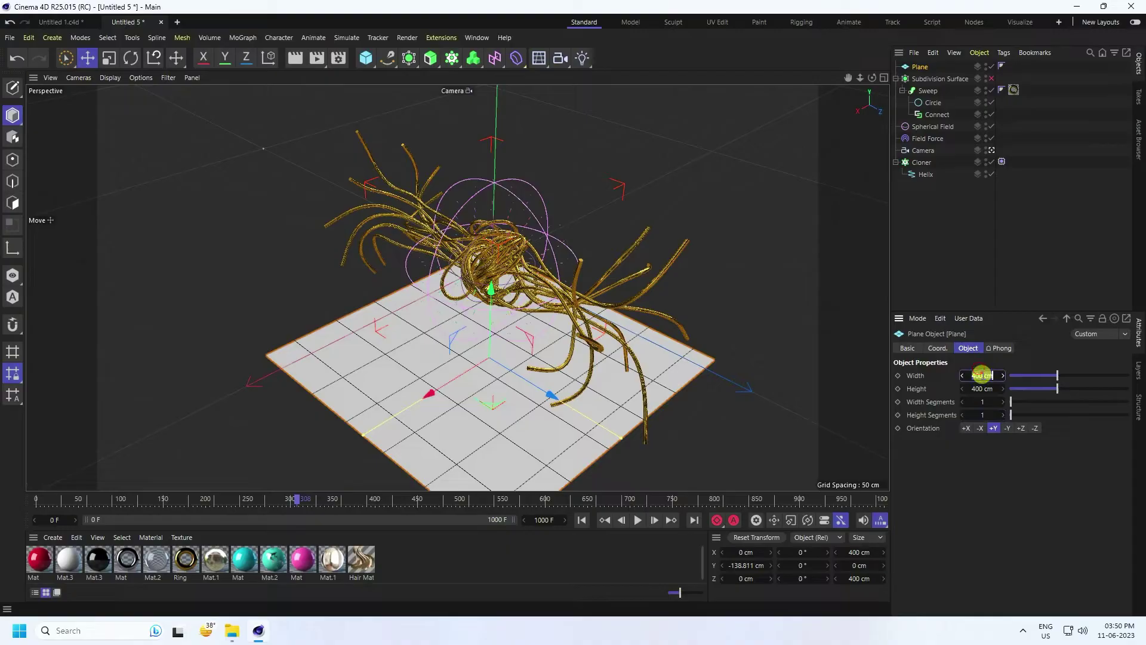
pyautogui.write('1500')
pyautogui.press('Return')
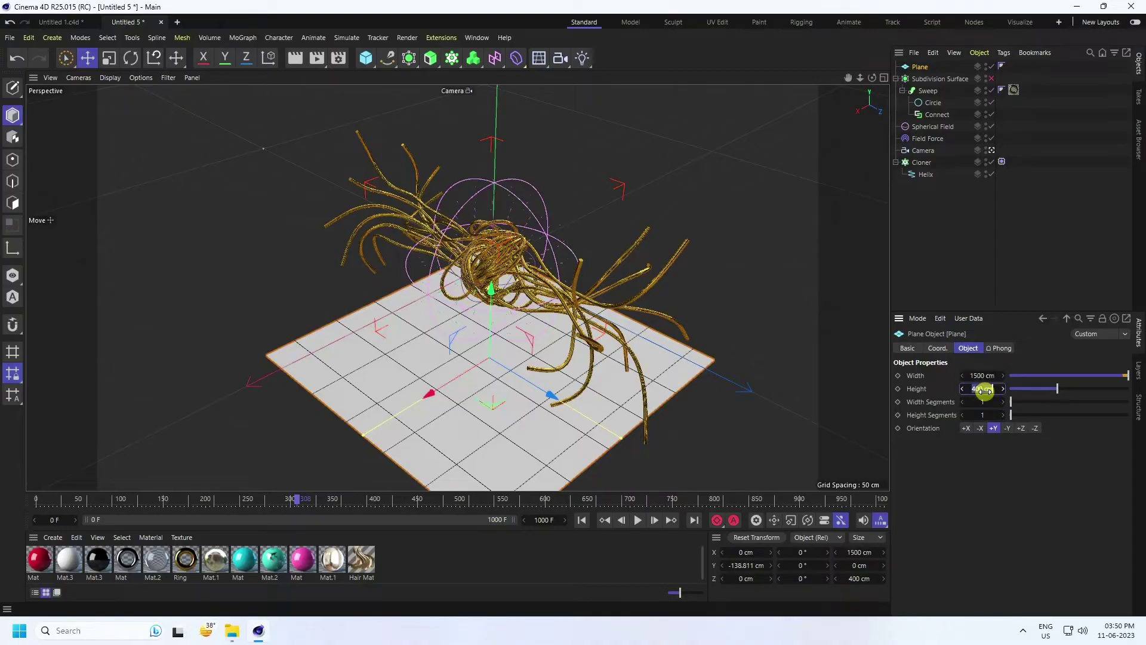
pyautogui.press('Return')
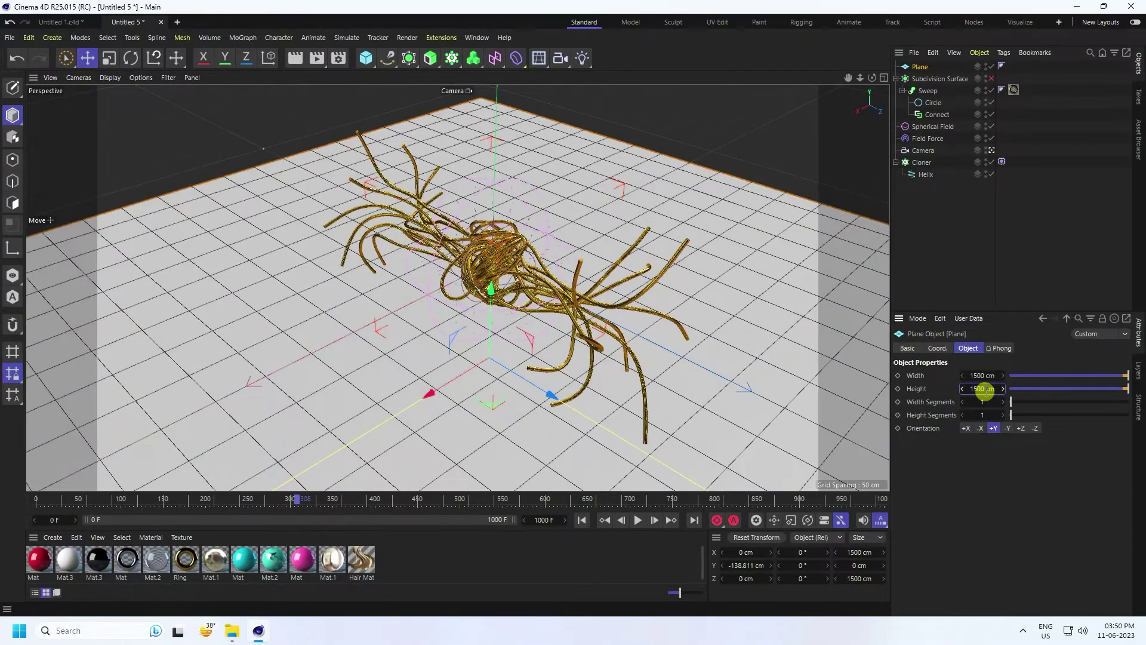
# Step: Orbit the view around the tangle and reselect the floor plane
pyautogui.scroll(-3, 428, 229)
pyautogui.keyDown('alt'); pyautogui.moveTo(428, 230); pyautogui.dragTo(333, 268); pyautogui.keyUp('alt')
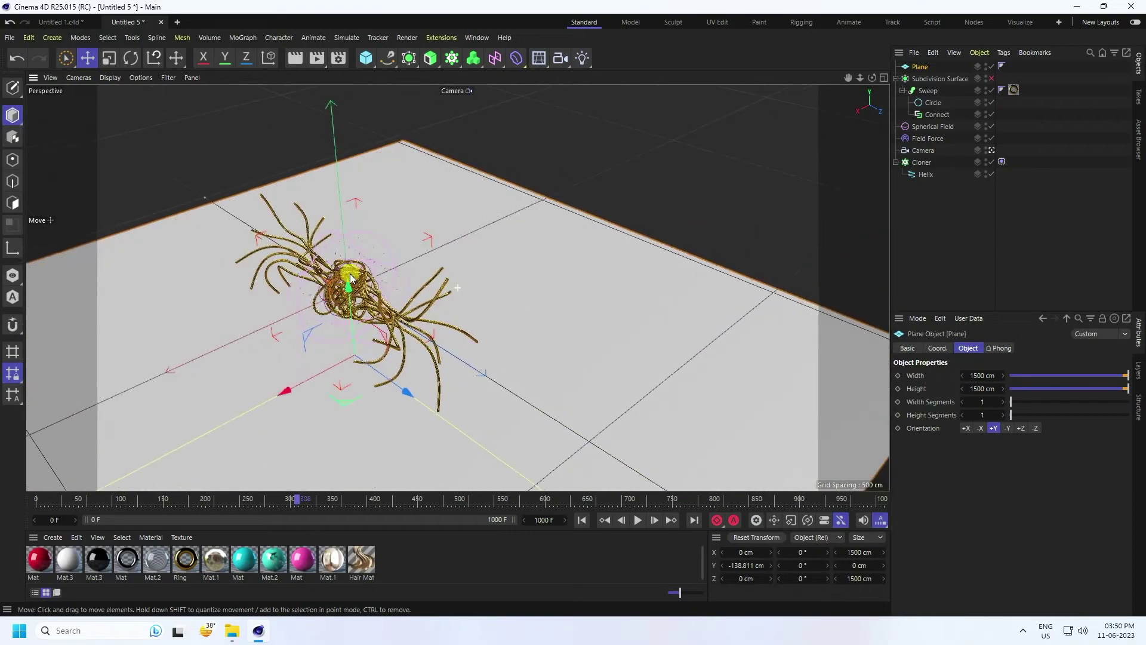
pyautogui.scroll(3, 404, 263)
pyautogui.moveTo(413, 273)
pyautogui.keyDown('alt'); pyautogui.mouseDown()
pyautogui.moveTo(427, 287)
pyautogui.moveTo(394, 263)
pyautogui.mouseUp(); pyautogui.keyUp('alt')
pyautogui.click(87, 58)
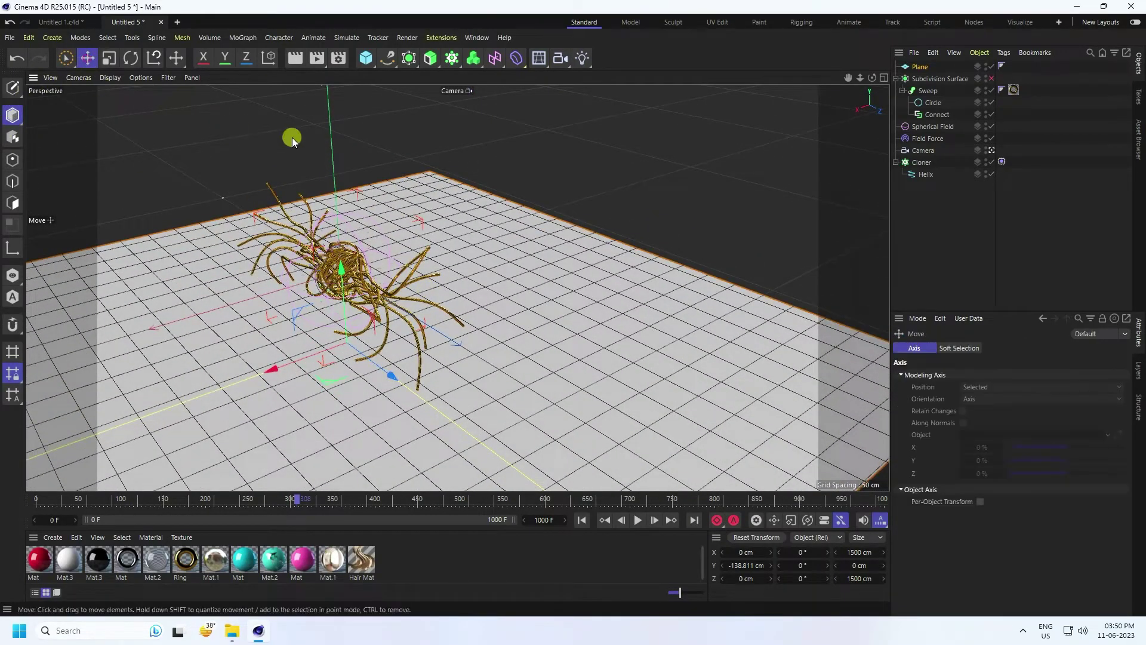
pyautogui.click(544, 284)
pyautogui.scroll(-3, 447, 284)
# Step: Duplicate the floor plane and rotate the copy -90° to stand it upright
pyautogui.hotkey('ctrl', 'c')
pyautogui.hotkey('ctrl', 'v')
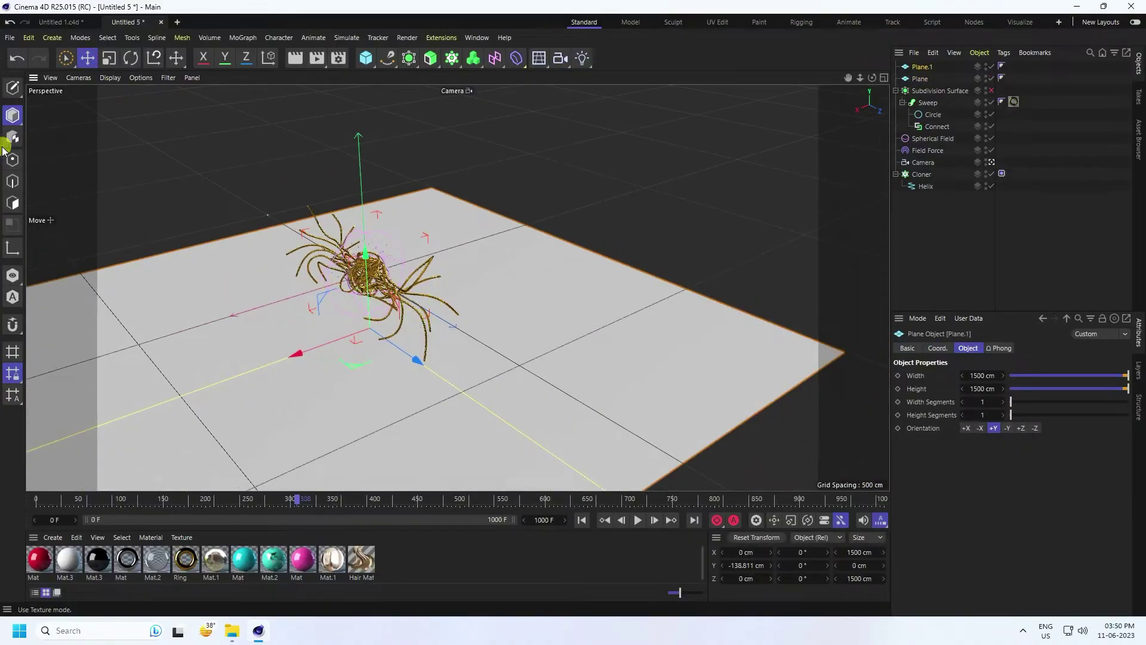
pyautogui.click(131, 58)
pyautogui.moveTo(332, 314); pyautogui.dragTo(411, 267)
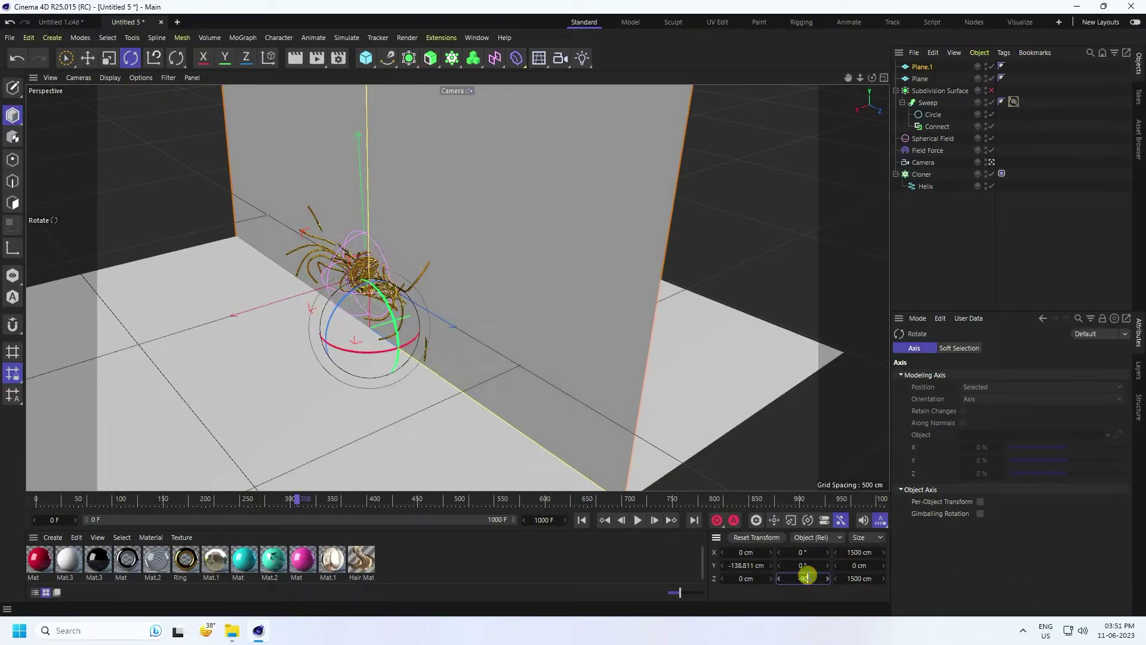
pyautogui.write('-90')
pyautogui.press('Return')
# Step: Slide the upright plane to X -668.519 cm as a backdrop wall
pyautogui.click(87, 58)
pyautogui.moveTo(514, 324); pyautogui.dragTo(545, 331)
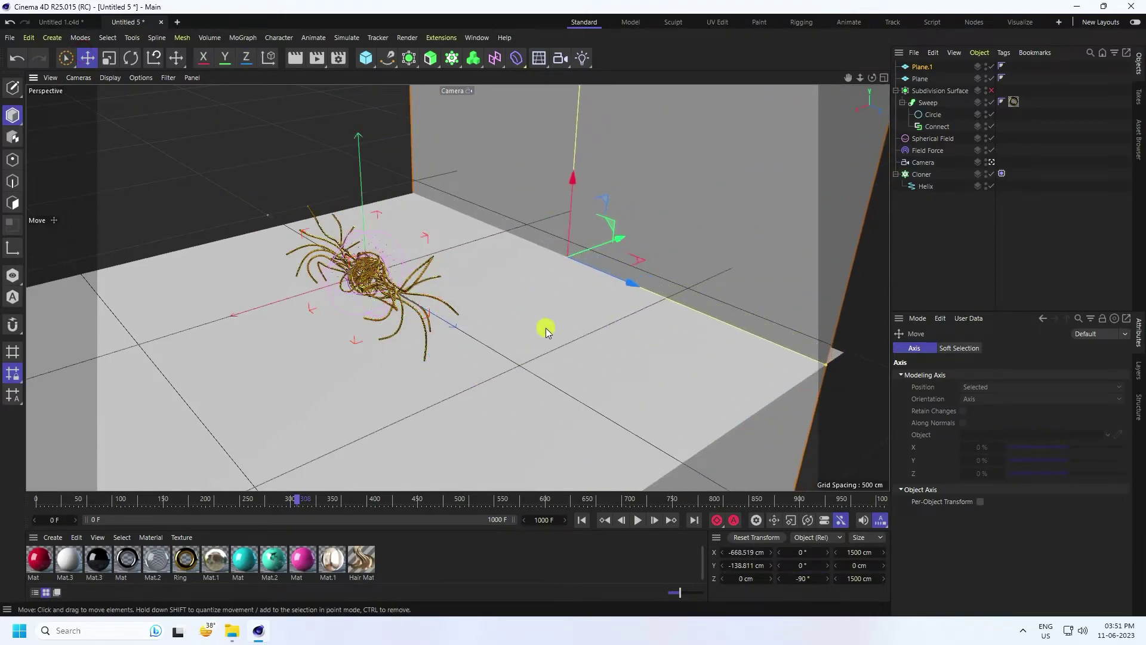
pyautogui.keyDown('alt'); pyautogui.moveTo(482, 274); pyautogui.dragTo(602, 222); pyautogui.keyUp('alt')
pyautogui.scroll(8, 601, 221)
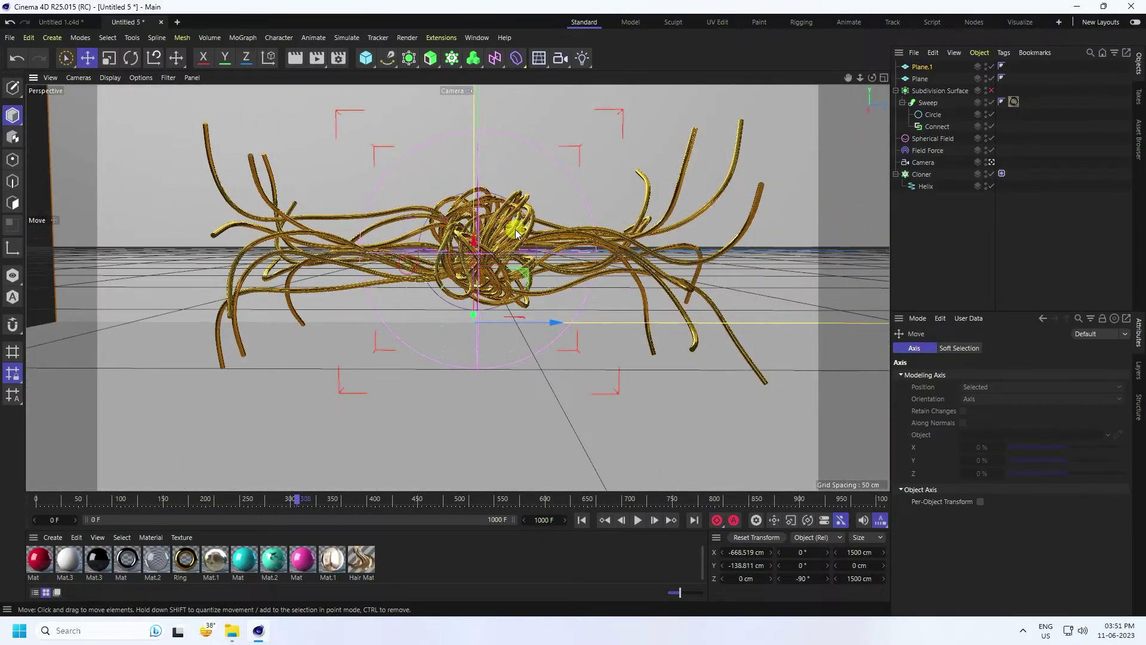
pyautogui.scroll(4, 517, 242)
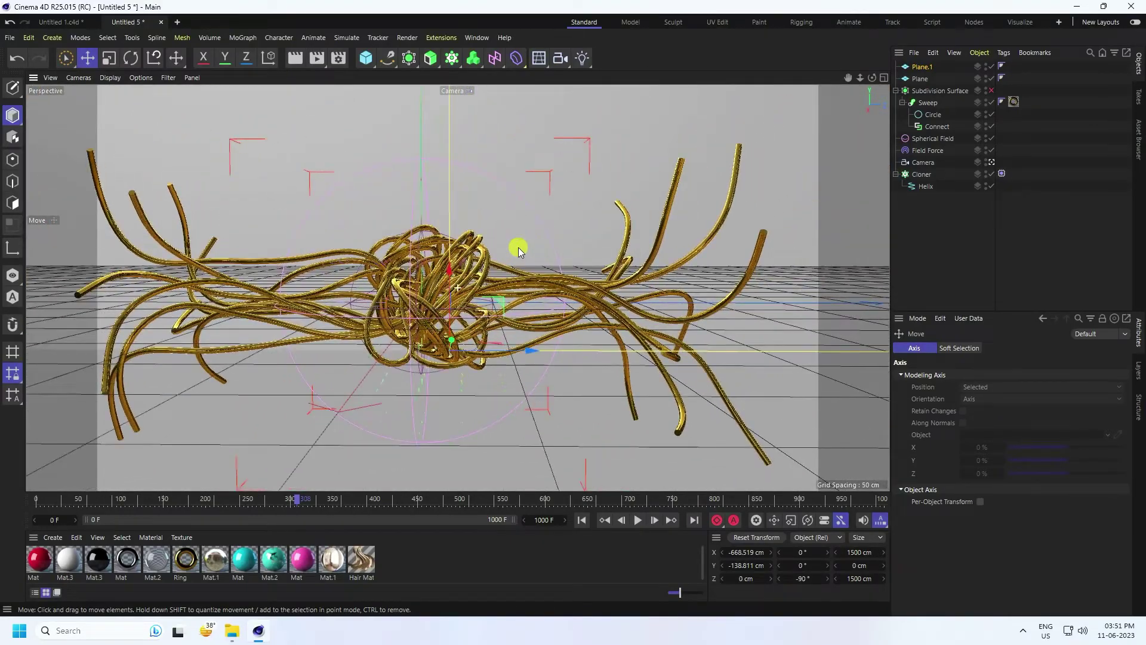
pyautogui.scroll(3, 518, 247)
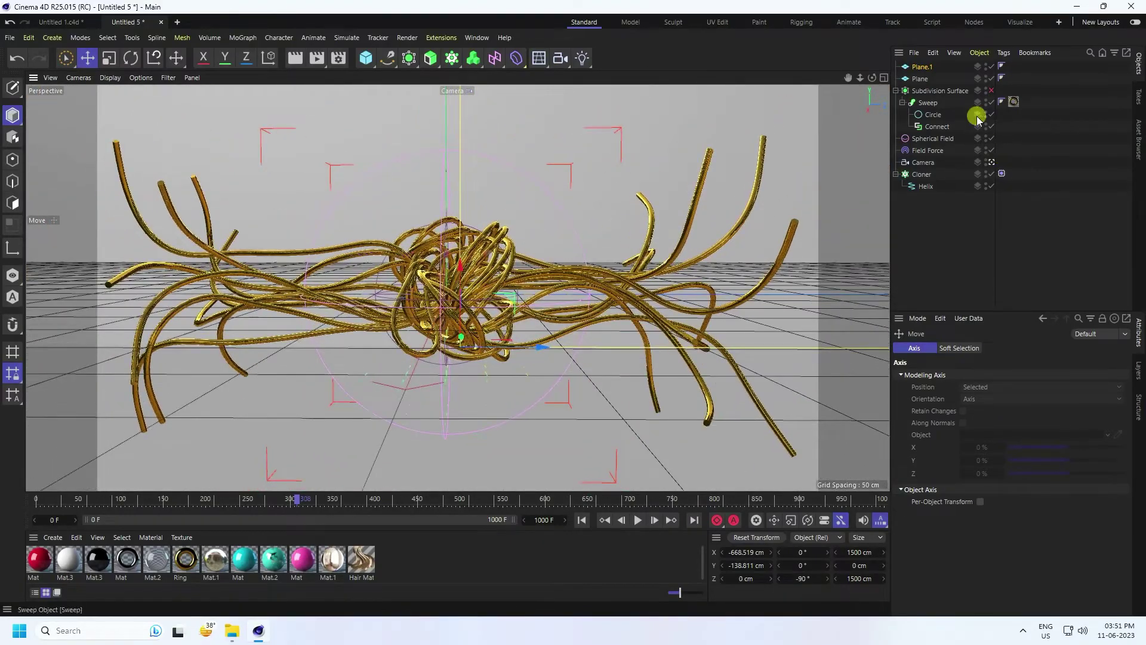
# Step: Set the camera's rotation to 90° heading and 0° pitch in the Coord. tab
pyautogui.click(929, 161)
pyautogui.click(955, 348)
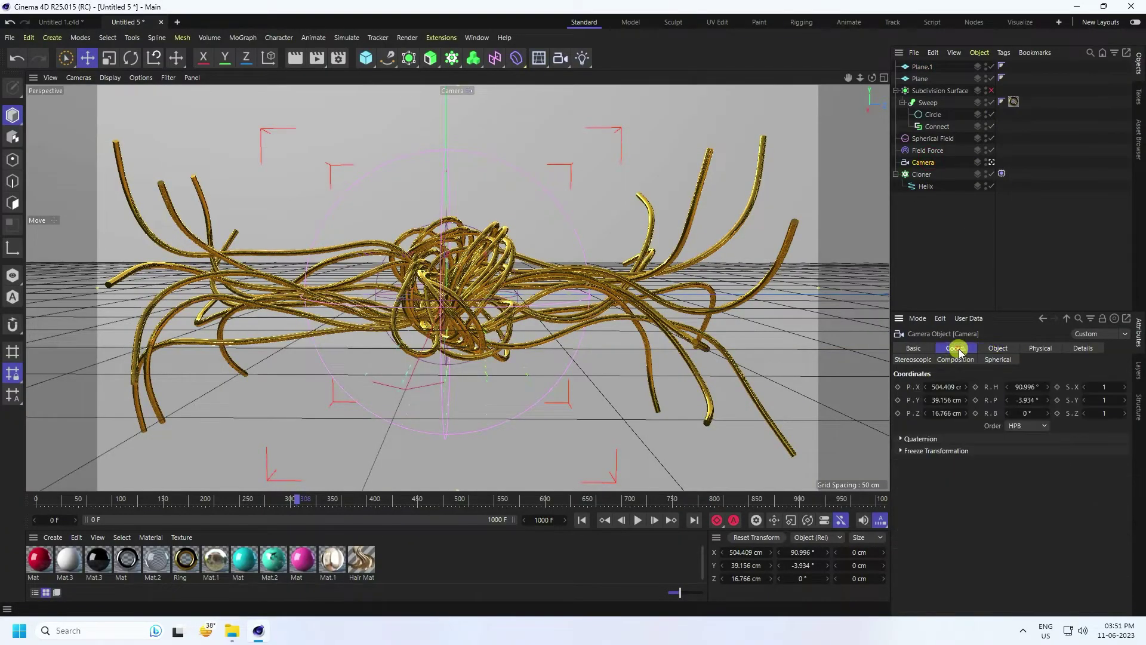
pyautogui.click(1027, 387)
pyautogui.write('9')
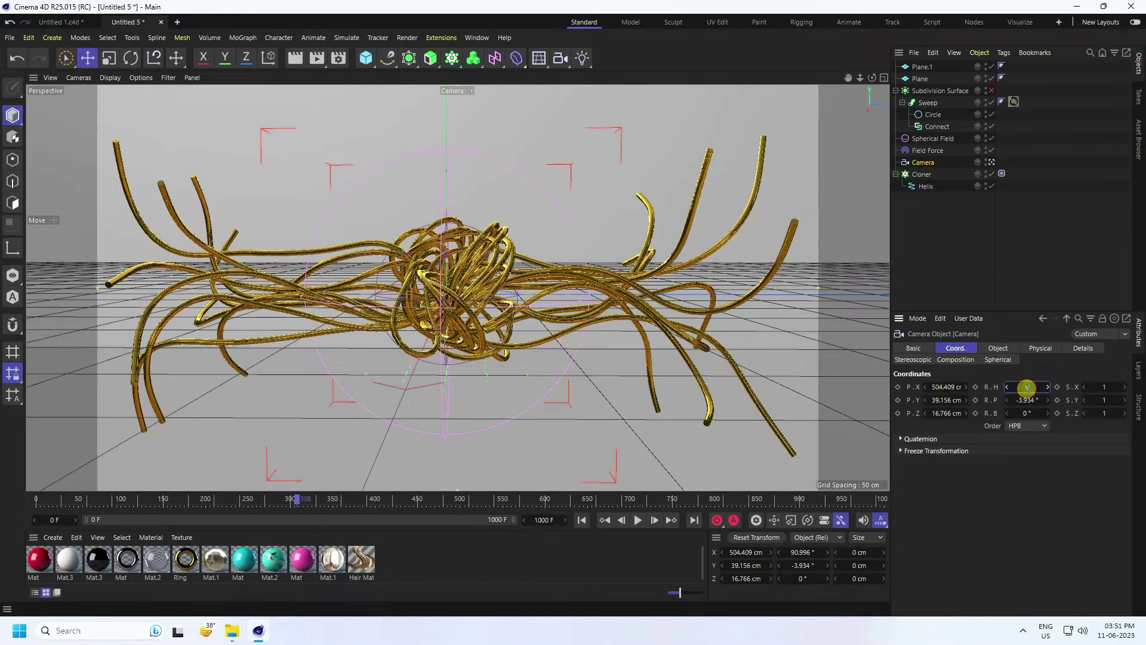
pyautogui.write('0')
pyautogui.press('Return')
pyautogui.click(1028, 399)
pyautogui.write('0')
pyautogui.press('Return')
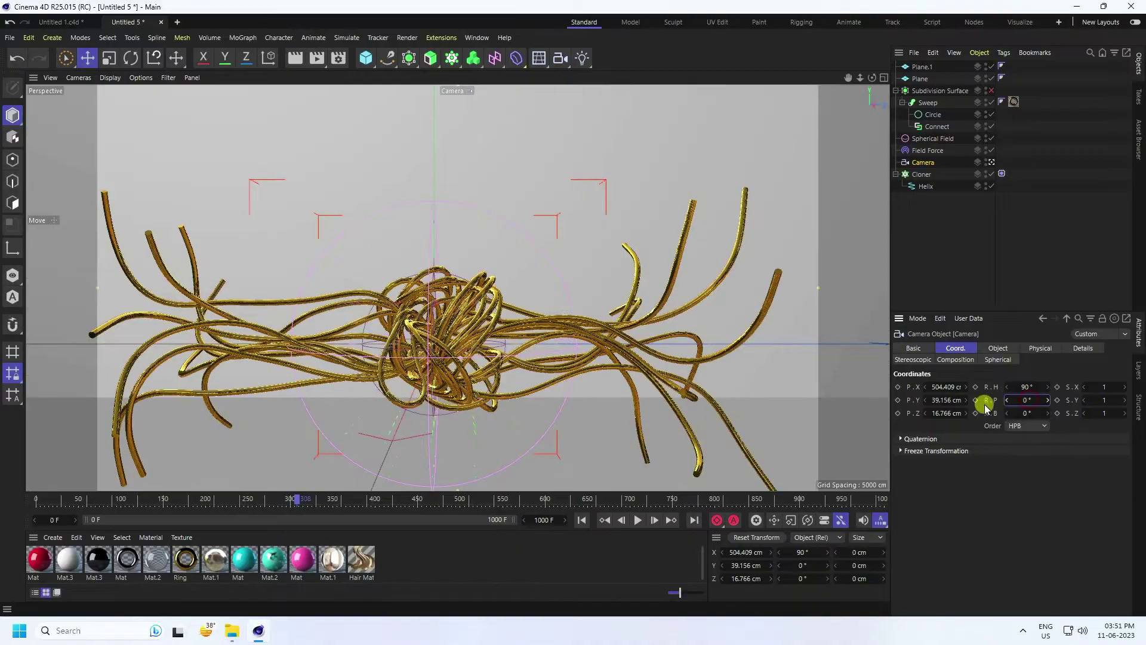
pyautogui.write('0')
# Step: Position the camera at X 250 cm, Y 0 cm, Z 0 cm
pyautogui.press('Return')
pyautogui.click(937, 416)
pyautogui.write('0')
pyautogui.press('Return')
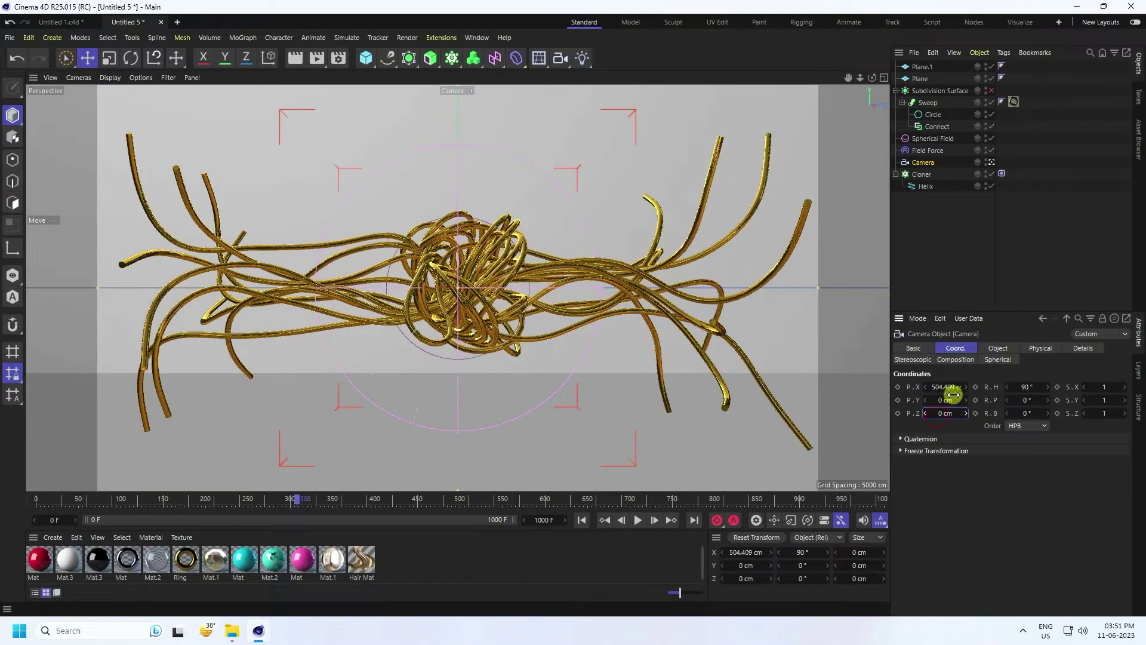
pyautogui.moveTo(940, 391); pyautogui.dragTo(941, 391)
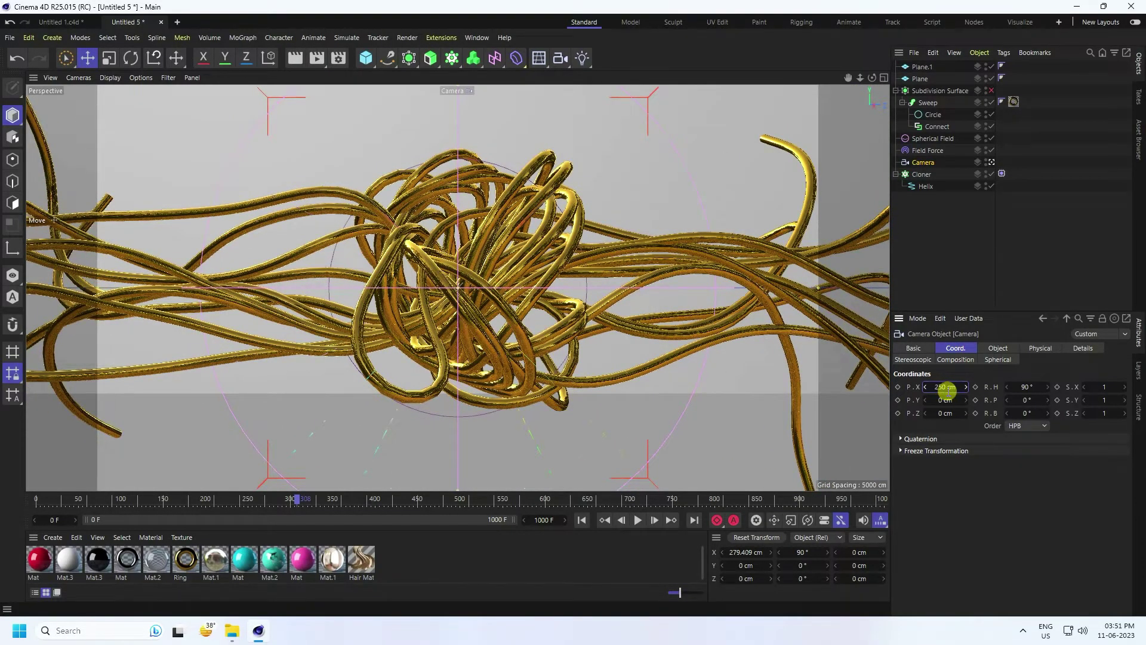
pyautogui.write('250')
pyautogui.press('Return')
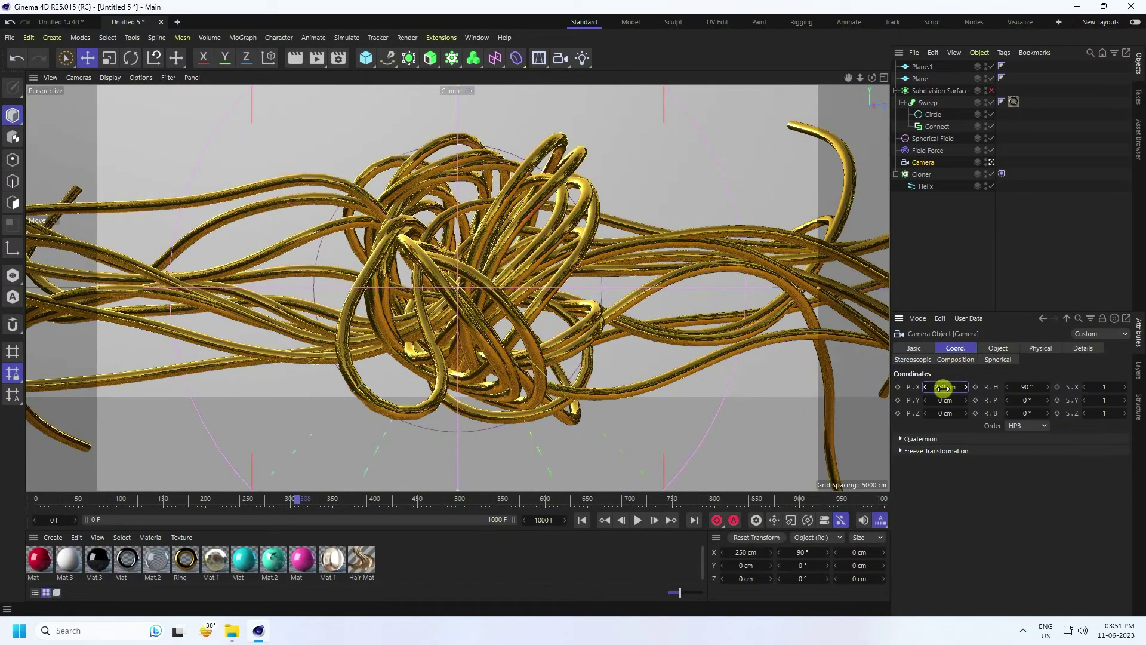
pyautogui.rightClick(924, 173)
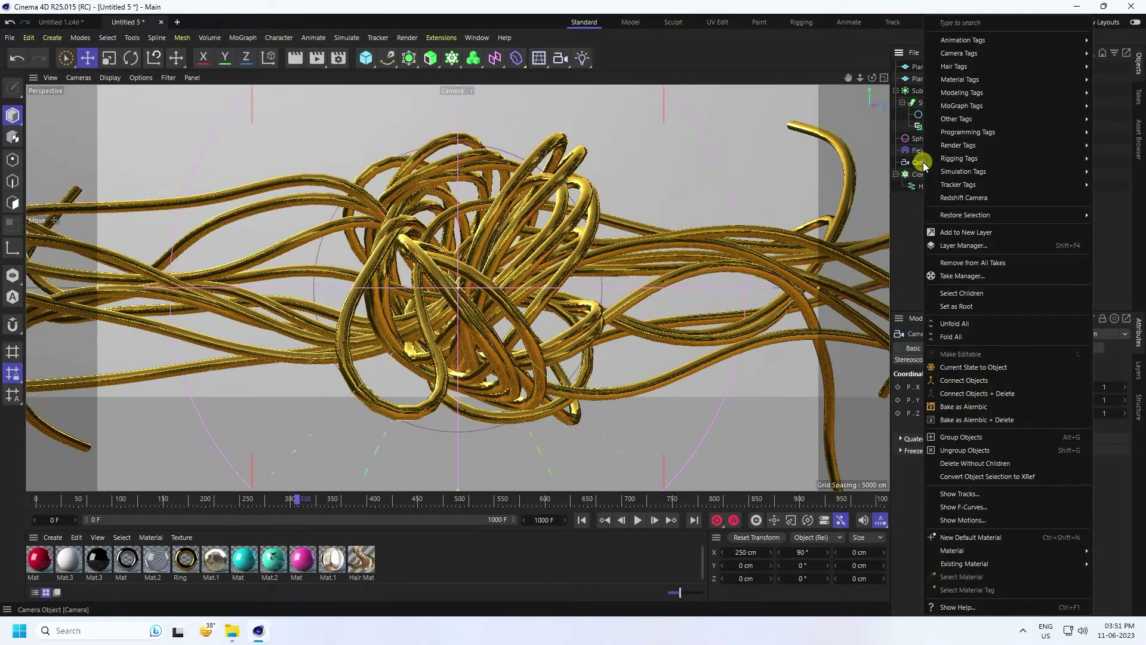
pyautogui.moveTo(959, 160)
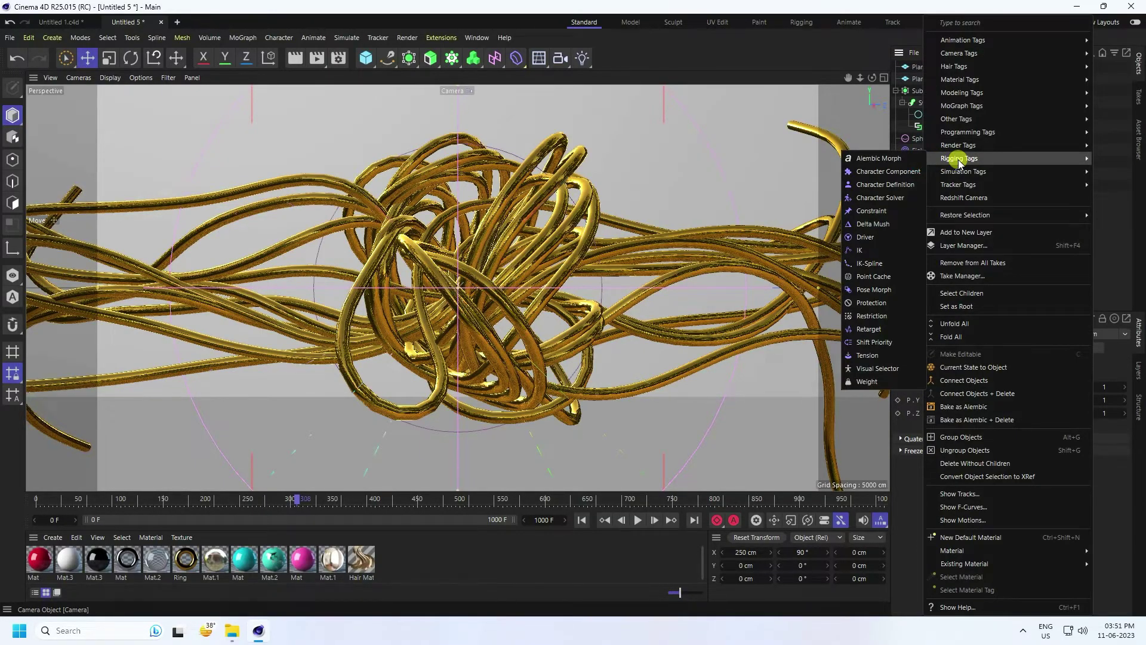
# Step: Add a Protection tag to the Camera to lock it
pyautogui.click(873, 303)
pyautogui.click(961, 226)
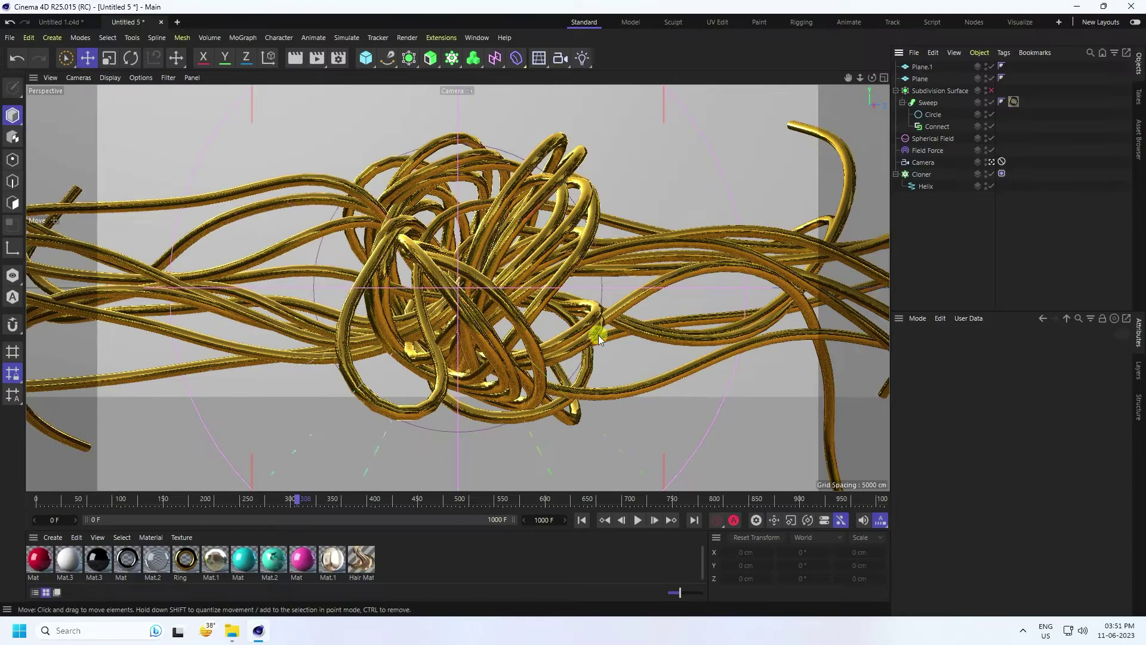
pyautogui.click(564, 62)
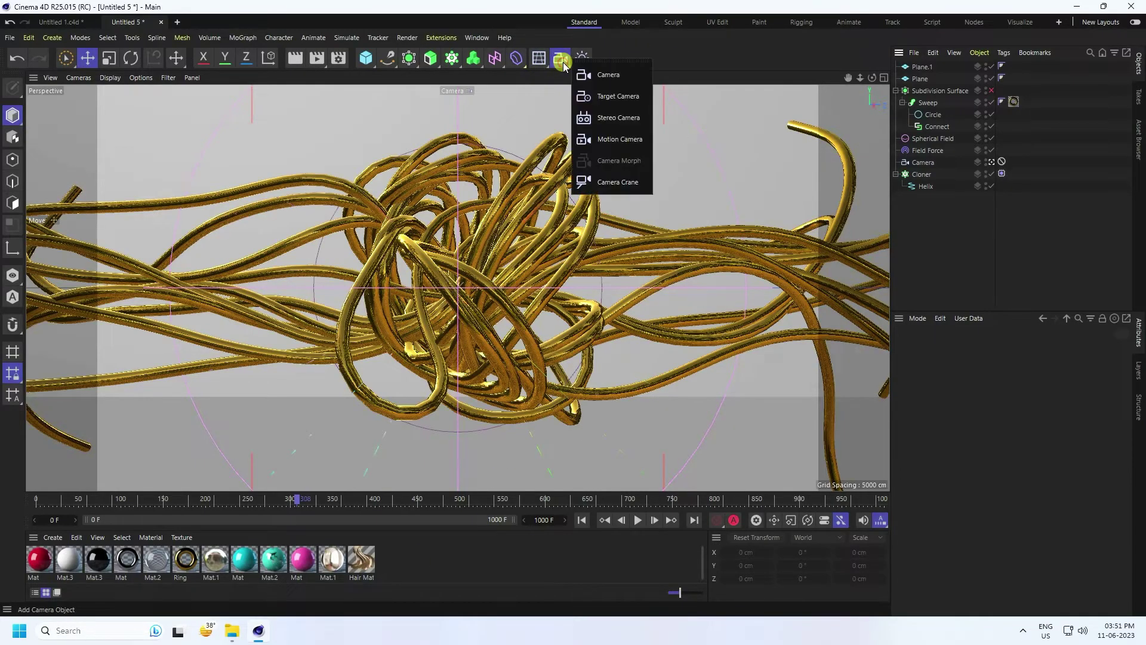
# Step: Add a Sky object and apply the Mat.1 material to it
pyautogui.click(583, 58)
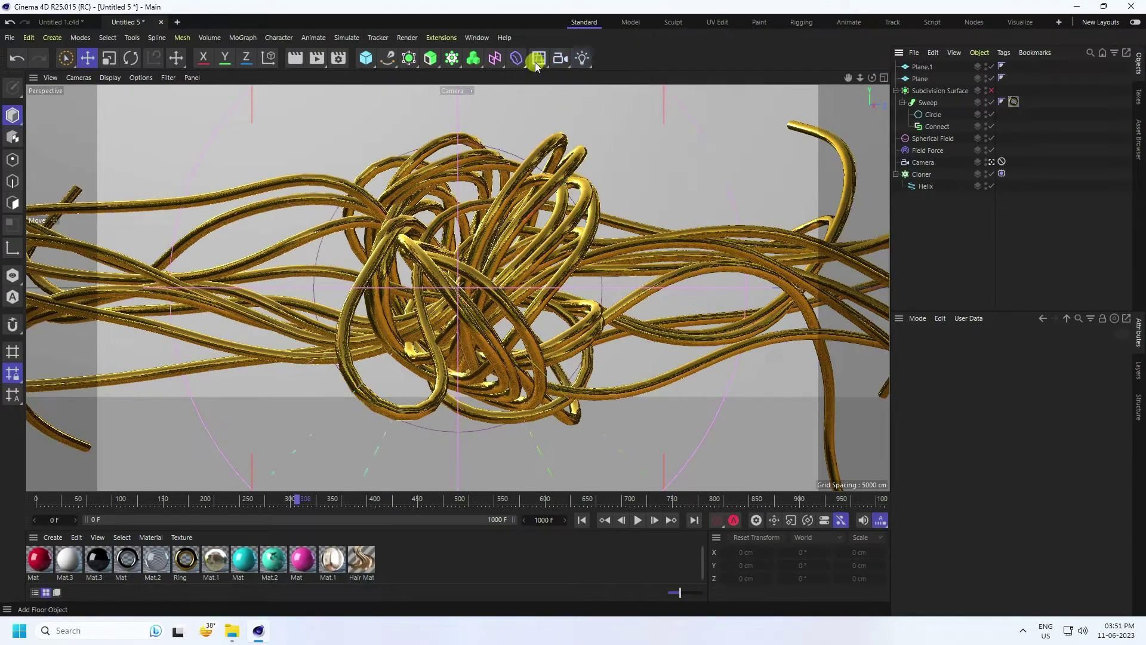
pyautogui.click(535, 61)
pyautogui.click(597, 97)
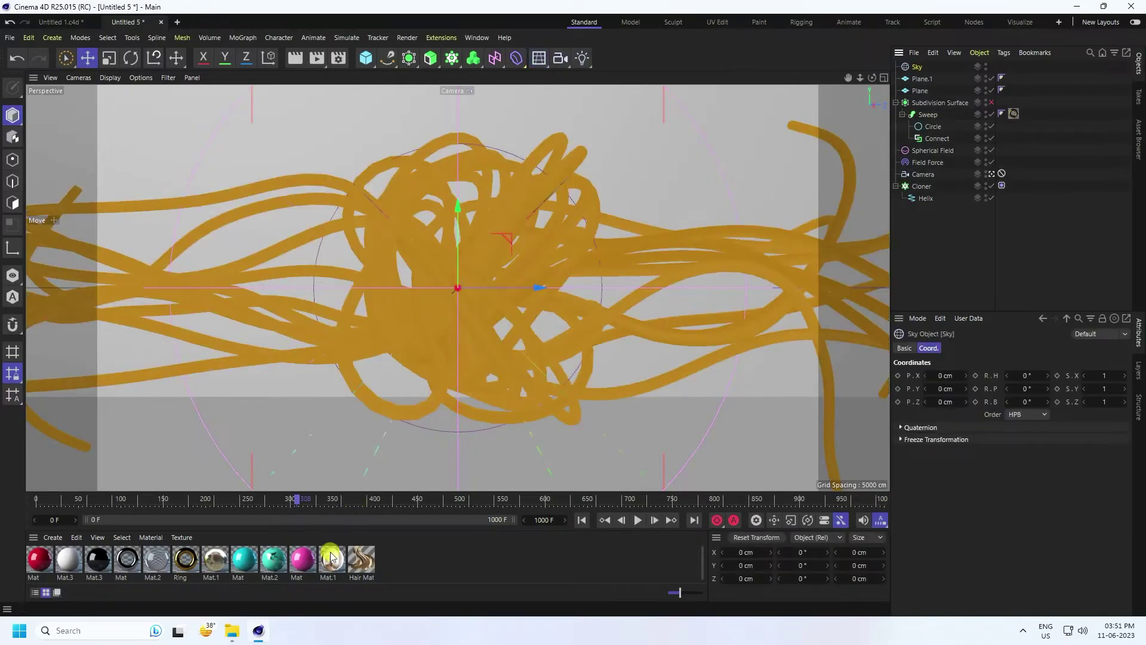
pyautogui.moveTo(333, 559); pyautogui.dragTo(913, 67)
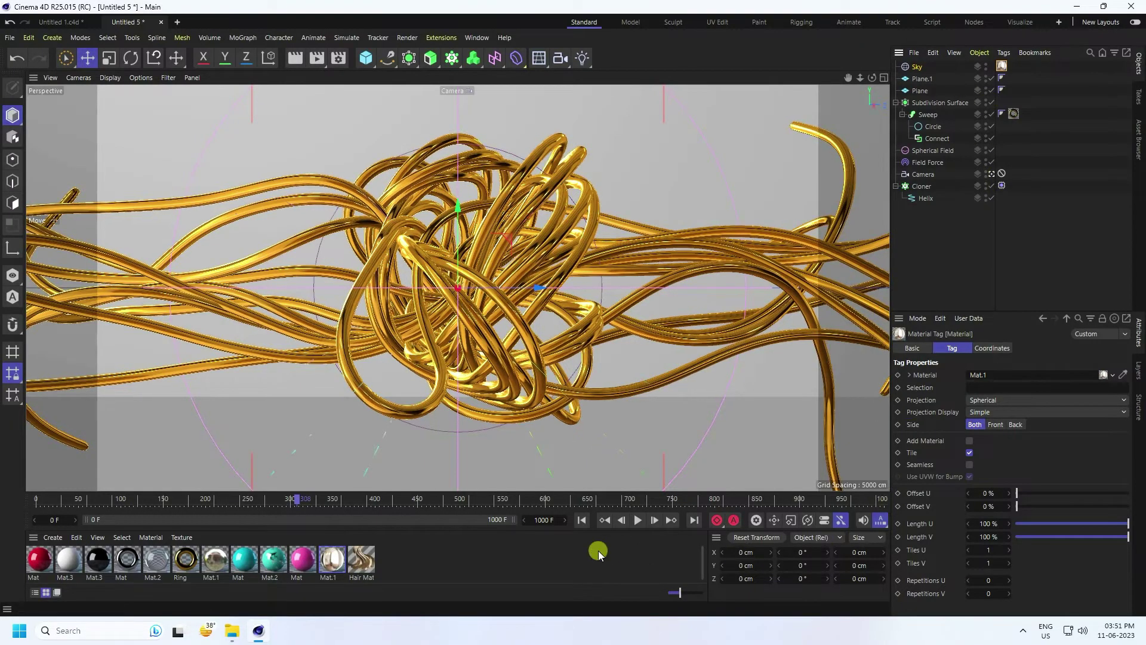
pyautogui.click(339, 64)
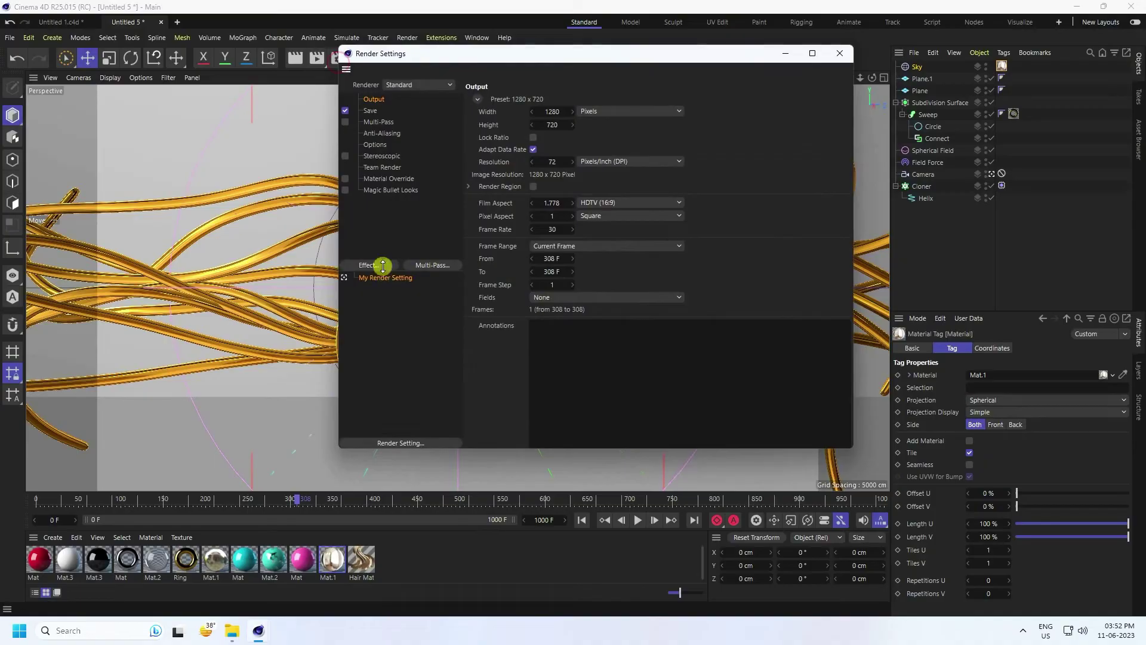
# Step: Add Ambient Occlusion and Global Illumination effects and set anti-aliasing to Best
pyautogui.click(376, 264)
pyautogui.click(434, 288)
pyautogui.click(371, 265)
pyautogui.press('Escape')
pyautogui.click(437, 381)
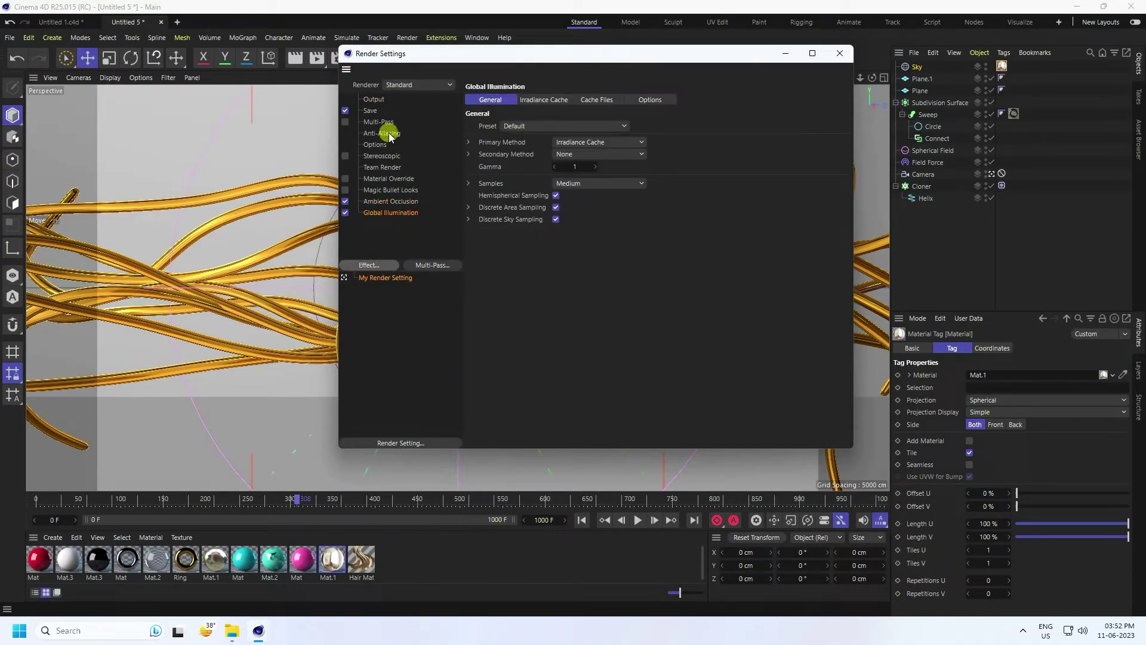
pyautogui.click(389, 133)
pyautogui.click(585, 99)
pyautogui.click(573, 123)
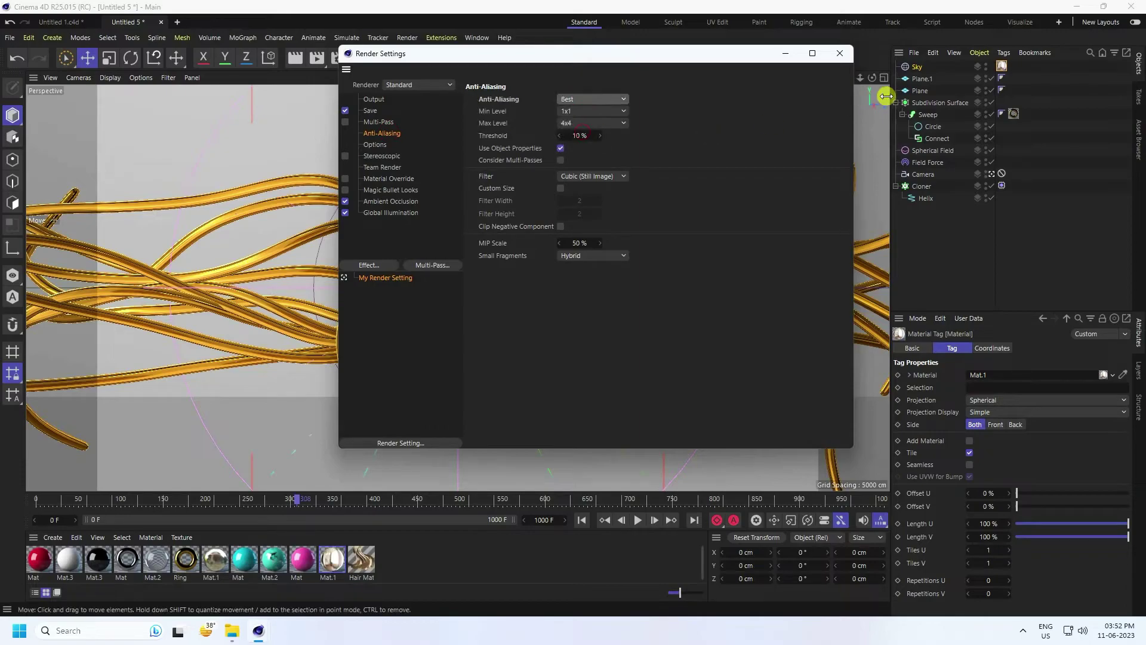
# Step: Save rendered frames as TIF named '1' into a new folder on the Desktop
pyautogui.click(364, 113)
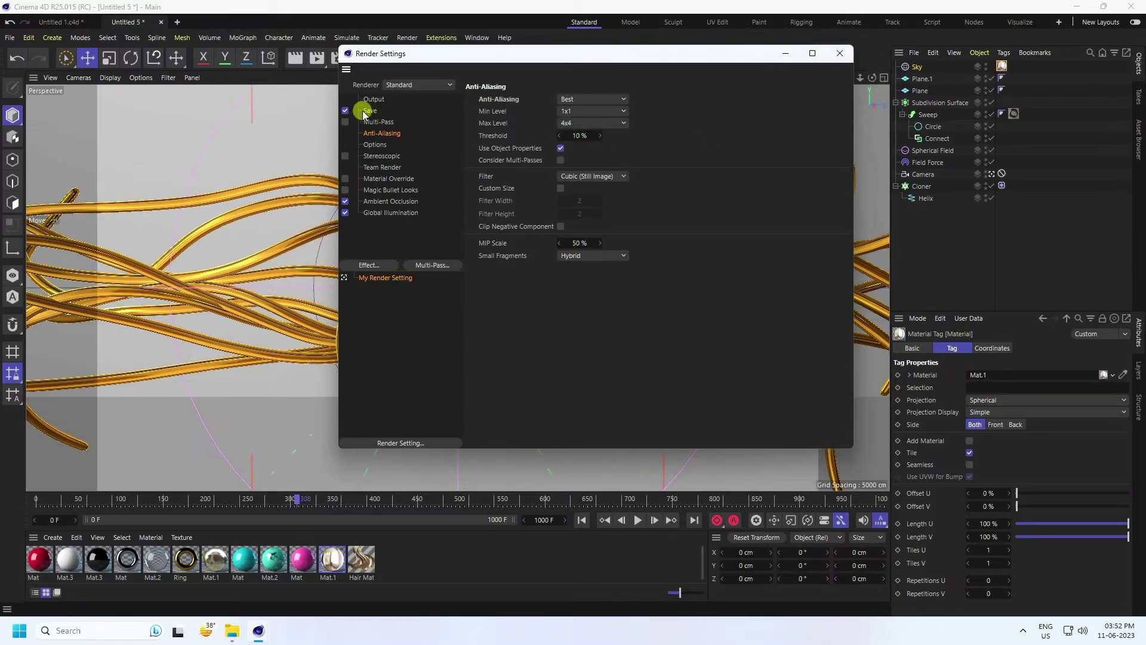
pyautogui.click(367, 111)
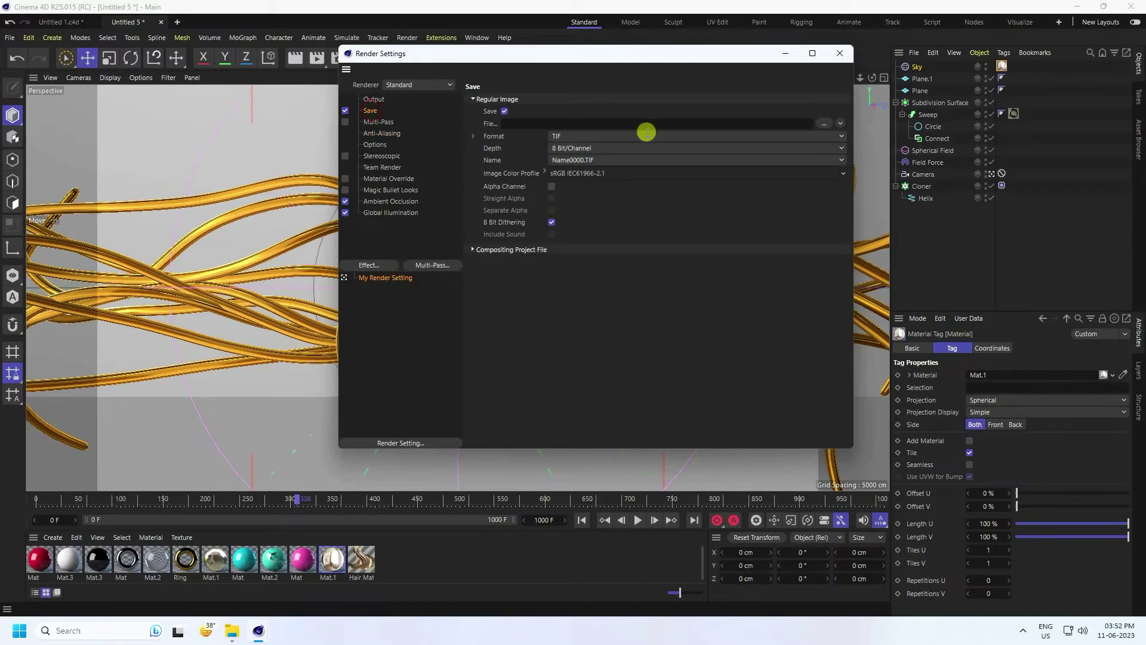
pyautogui.click(828, 124)
pyautogui.click(377, 181)
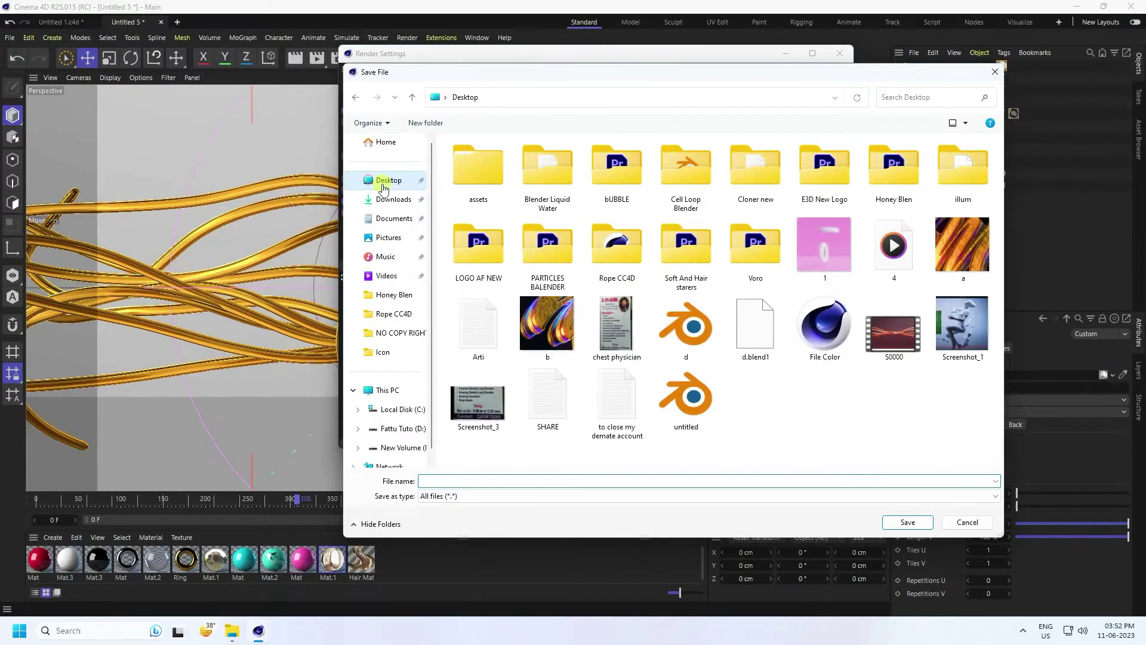
pyautogui.rightClick(790, 413)
pyautogui.click(815, 513)
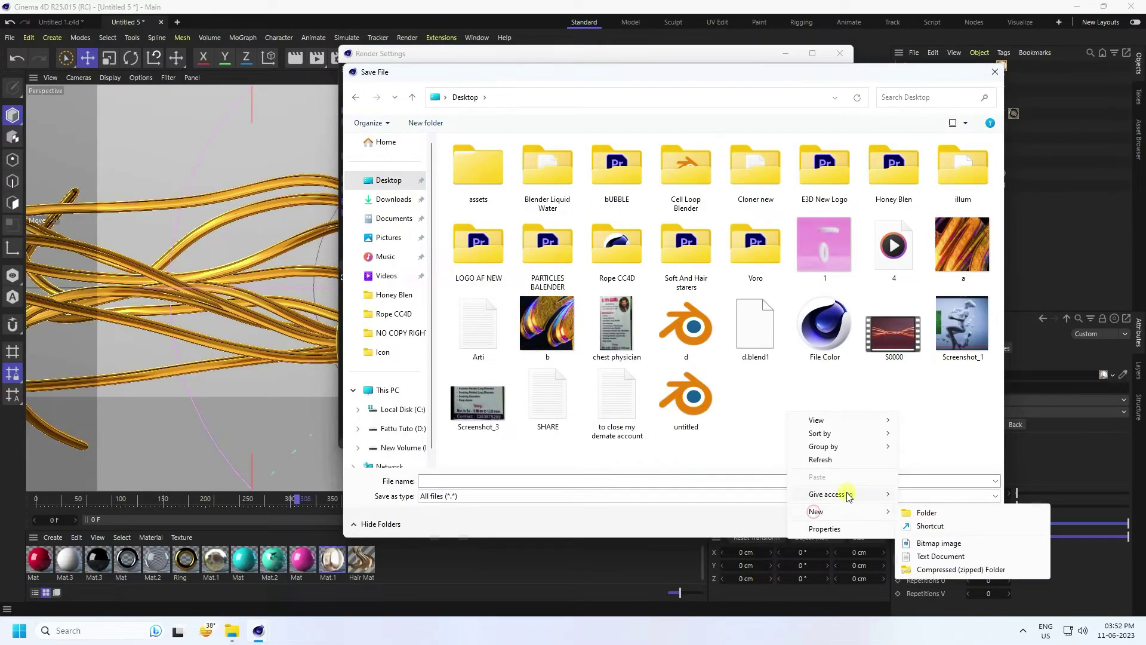
pyautogui.click(923, 514)
pyautogui.click(764, 396)
pyautogui.doubleClick(764, 396)
pyautogui.click(759, 478)
pyautogui.write('1')
pyautogui.click(928, 524)
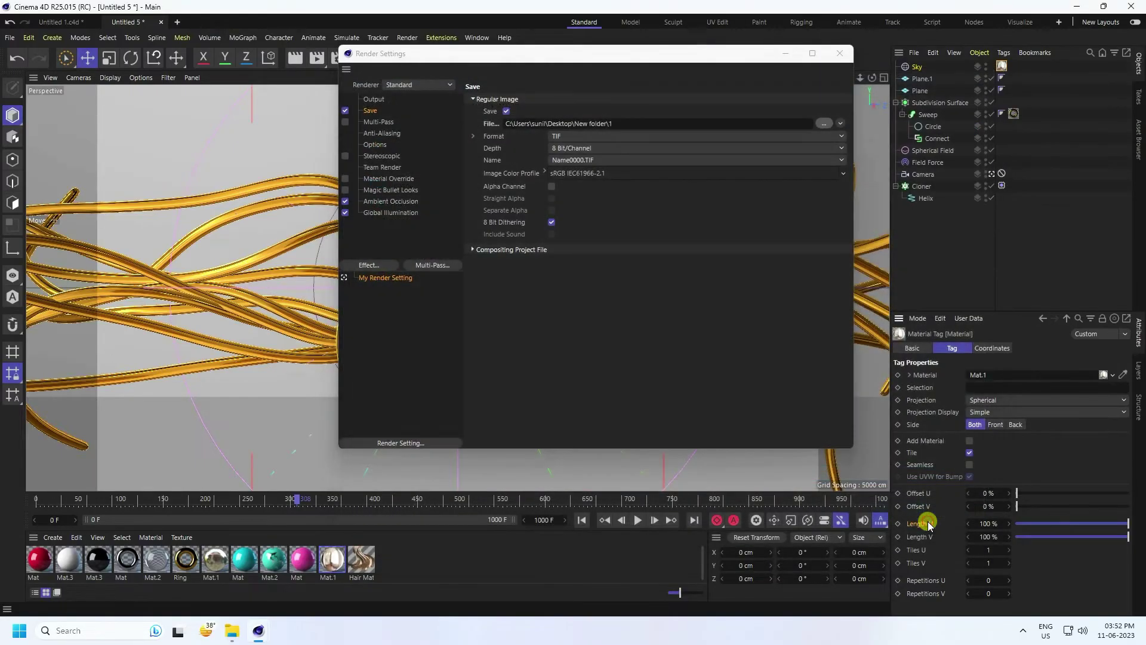
# Step: Set the output Frame Range to All Frames
pyautogui.click(377, 99)
pyautogui.click(601, 244)
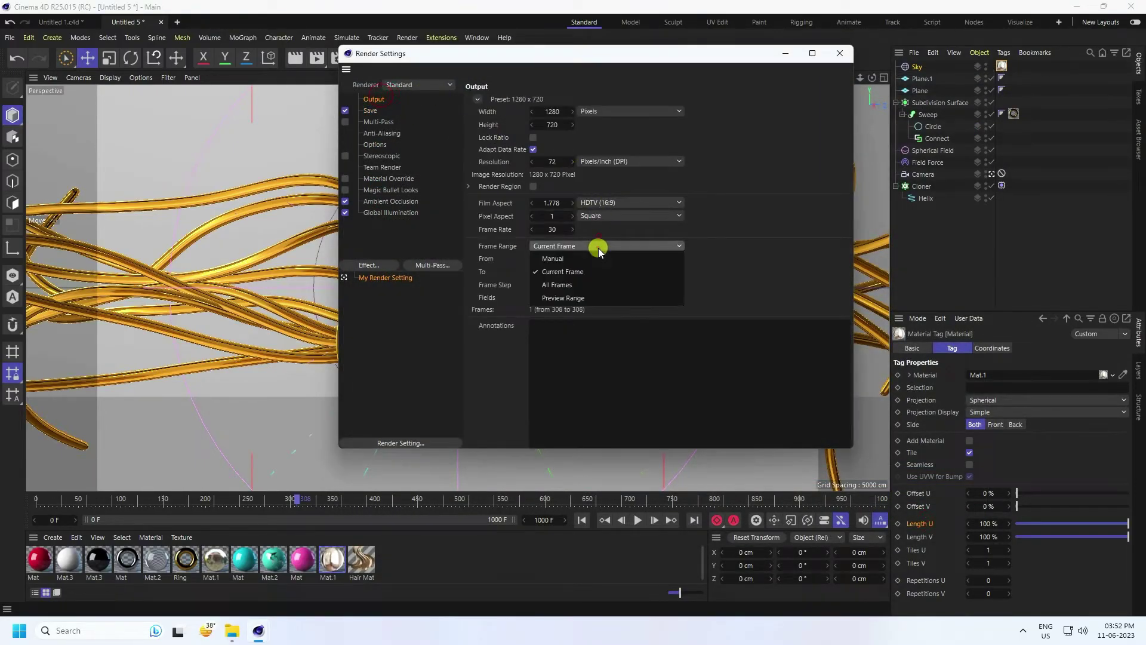
pyautogui.click(584, 279)
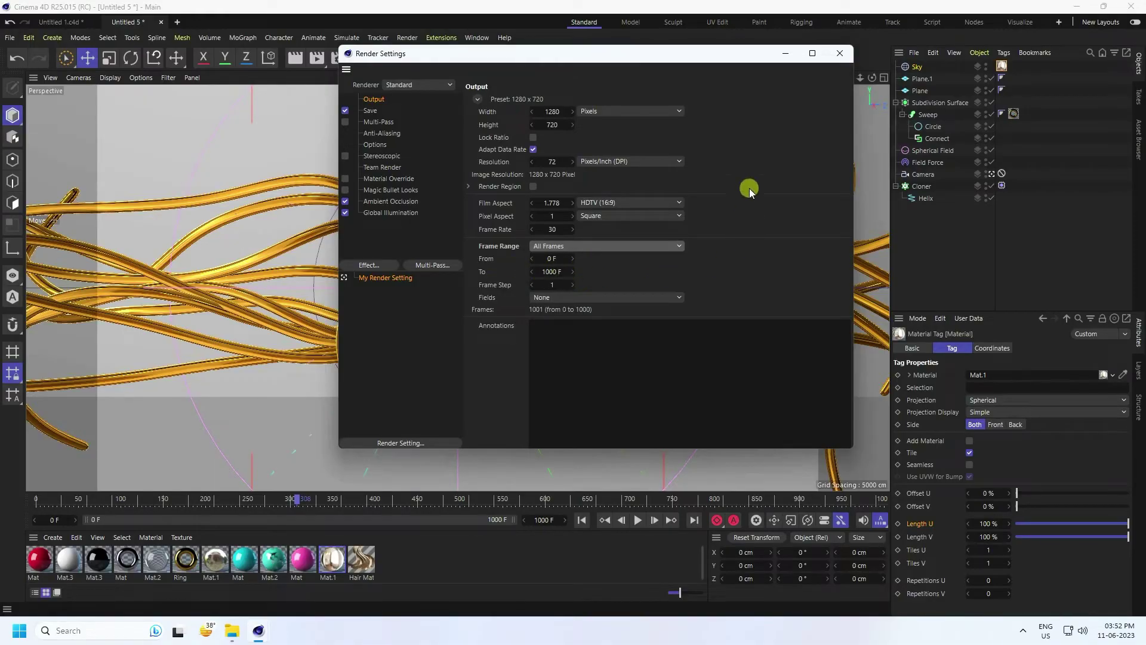
pyautogui.click(840, 53)
# Step: Shorten the animation to end at frame 600 and scrub through the strands spreading
pyautogui.moveTo(545, 505); pyautogui.dragTo(549, 503)
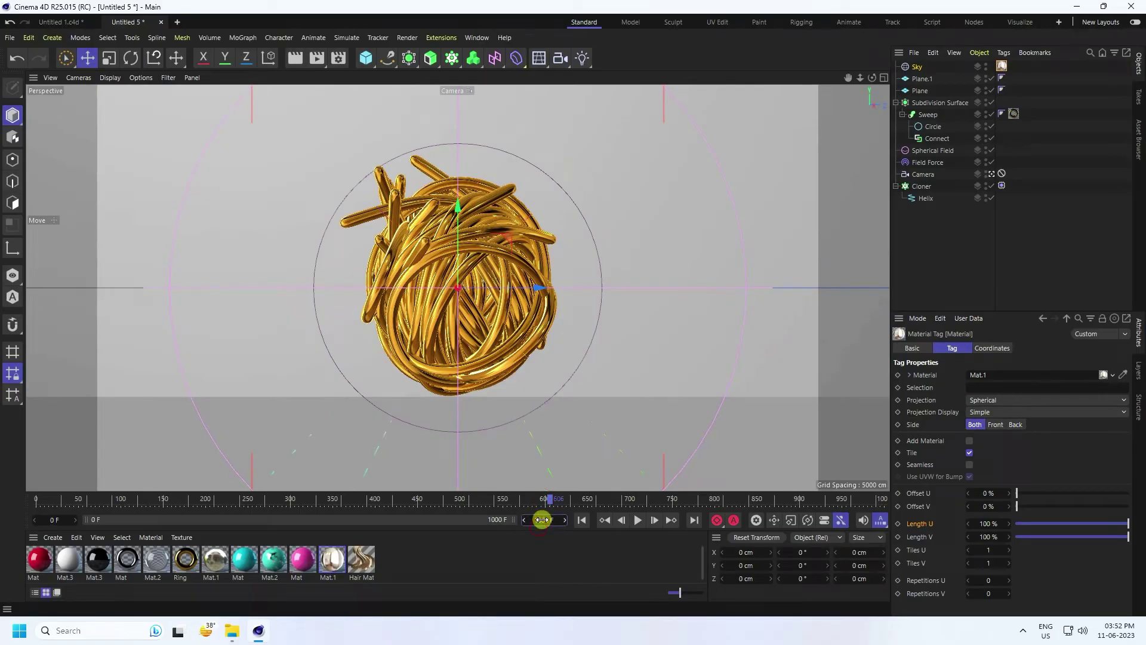
pyautogui.moveTo(542, 520); pyautogui.dragTo(541, 520)
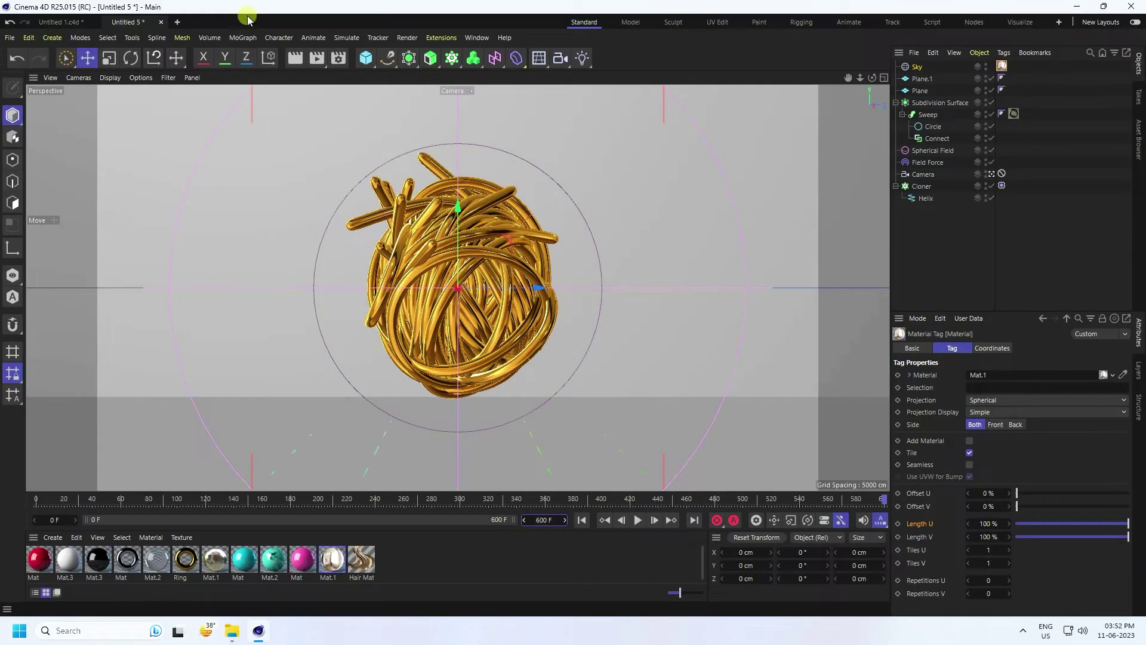
pyautogui.click(339, 58)
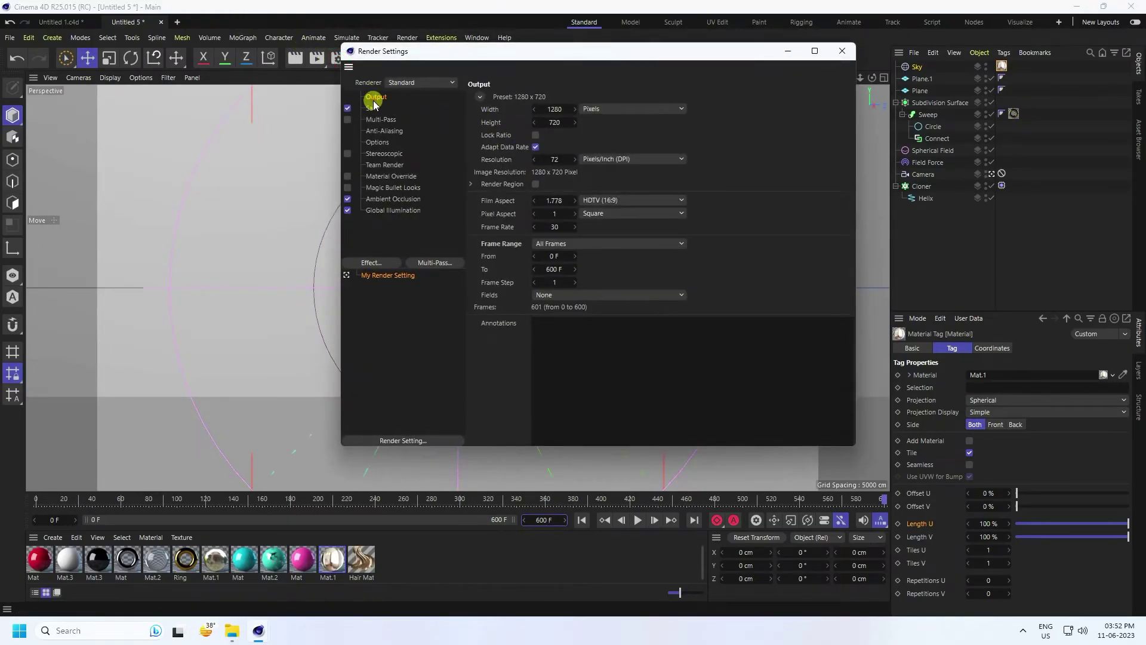
pyautogui.click(843, 52)
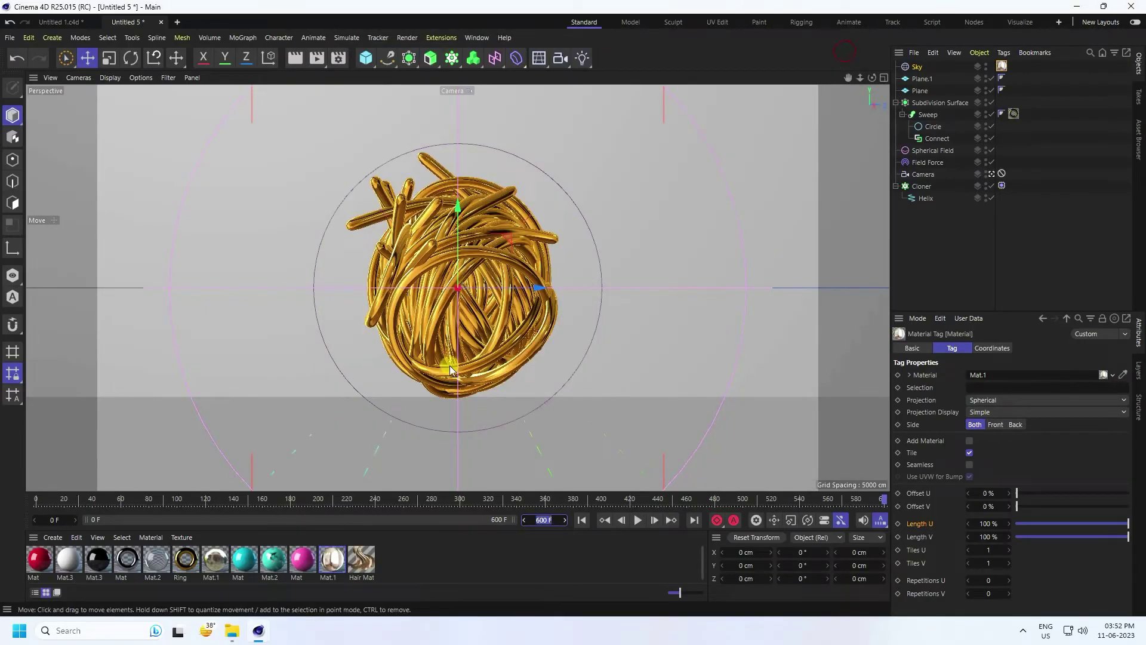
pyautogui.moveTo(357, 499); pyautogui.dragTo(451, 498)
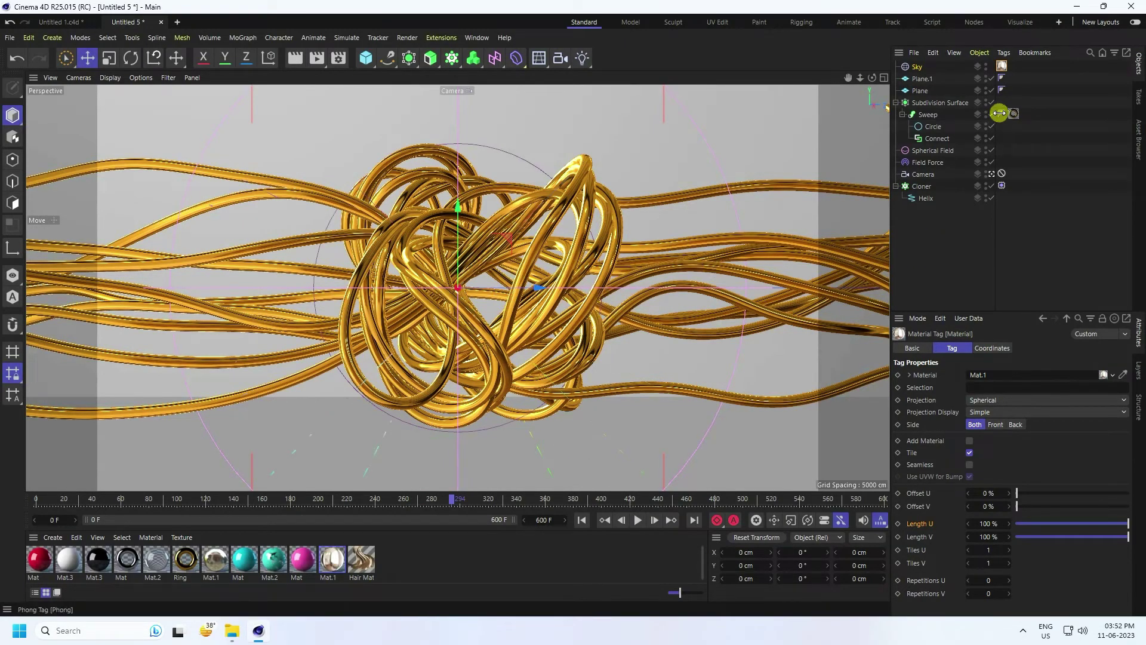
# Step: Deactivate the Camera tag so the viewport can be freely orbited and zoomed
pyautogui.click(991, 174)
pyautogui.moveTo(578, 276)
pyautogui.keyDown('alt'); pyautogui.mouseDown()
pyautogui.moveTo(514, 400)
pyautogui.moveTo(746, 300)
pyautogui.moveTo(557, 278)
pyautogui.mouseUp(); pyautogui.keyUp('alt')
pyautogui.scroll(2, 557, 376)
pyautogui.scroll(2, 558, 376)
pyautogui.scroll(2, 526, 293)
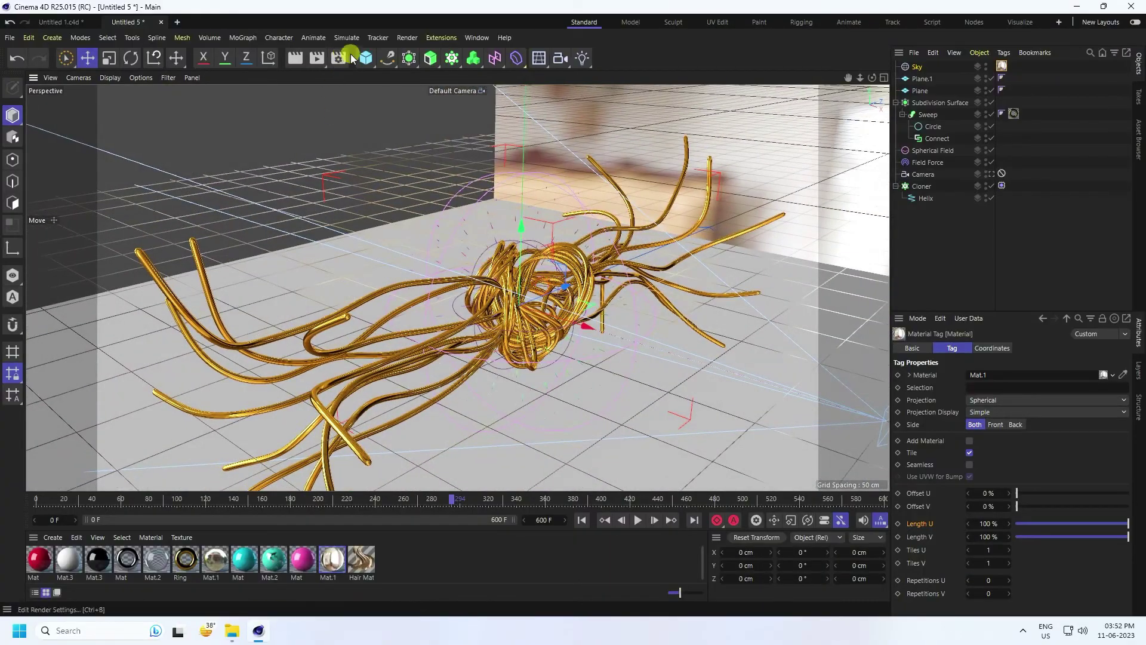
# Step: Add an Area Light and raise it above the tangled ball to about Y 265 cm
pyautogui.click(583, 63)
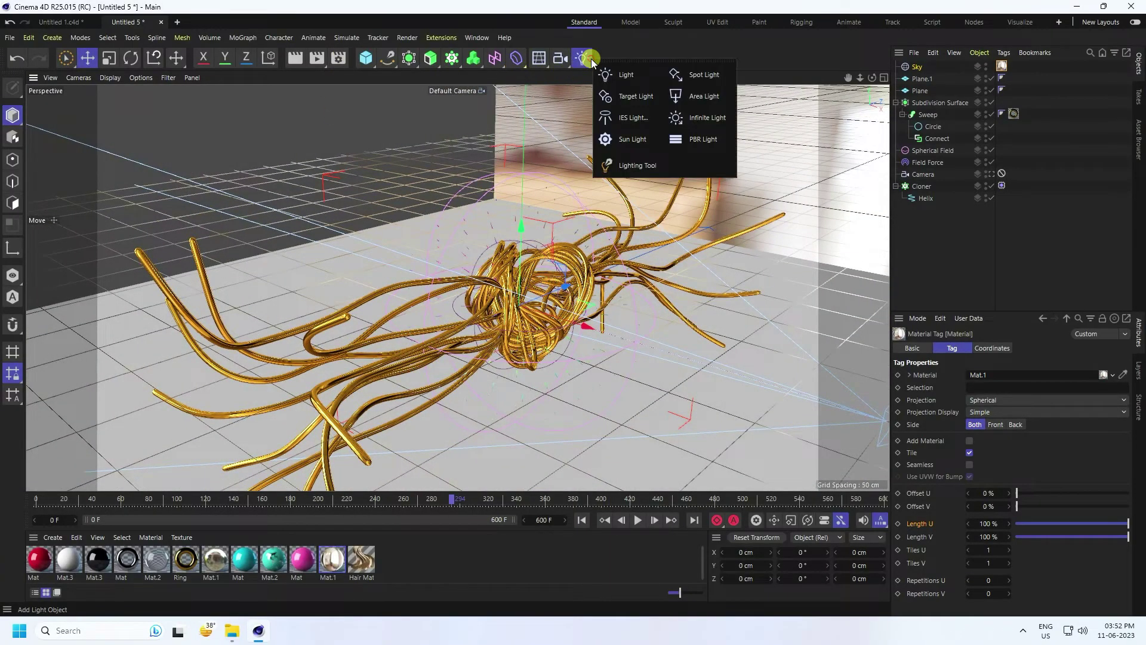
pyautogui.click(703, 97)
pyautogui.moveTo(509, 224); pyautogui.dragTo(516, 170)
pyautogui.scroll(-3, 505, 234)
pyautogui.moveTo(505, 248); pyautogui.dragTo(520, 84)
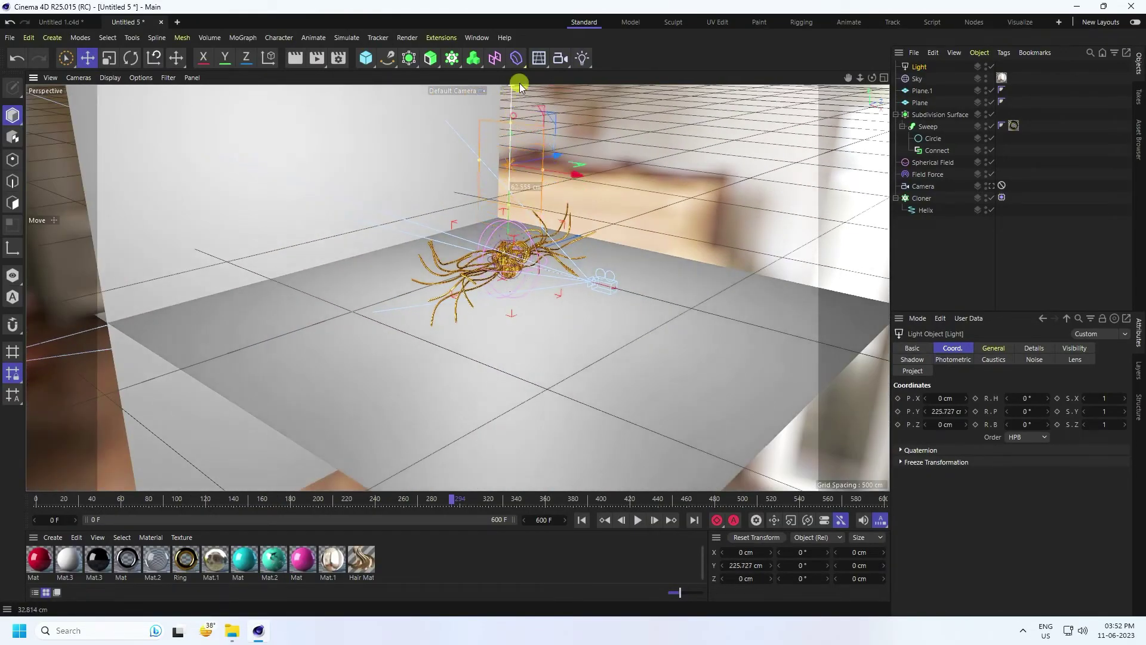
# Step: Rotate the area light to -90° so it faces down onto the ball
pyautogui.click(131, 58)
pyautogui.moveTo(482, 131); pyautogui.dragTo(532, 96)
pyautogui.keyDown('alt'); pyautogui.moveTo(627, 343); pyautogui.dragTo(578, 307); pyautogui.keyUp('alt')
pyautogui.click(790, 566)
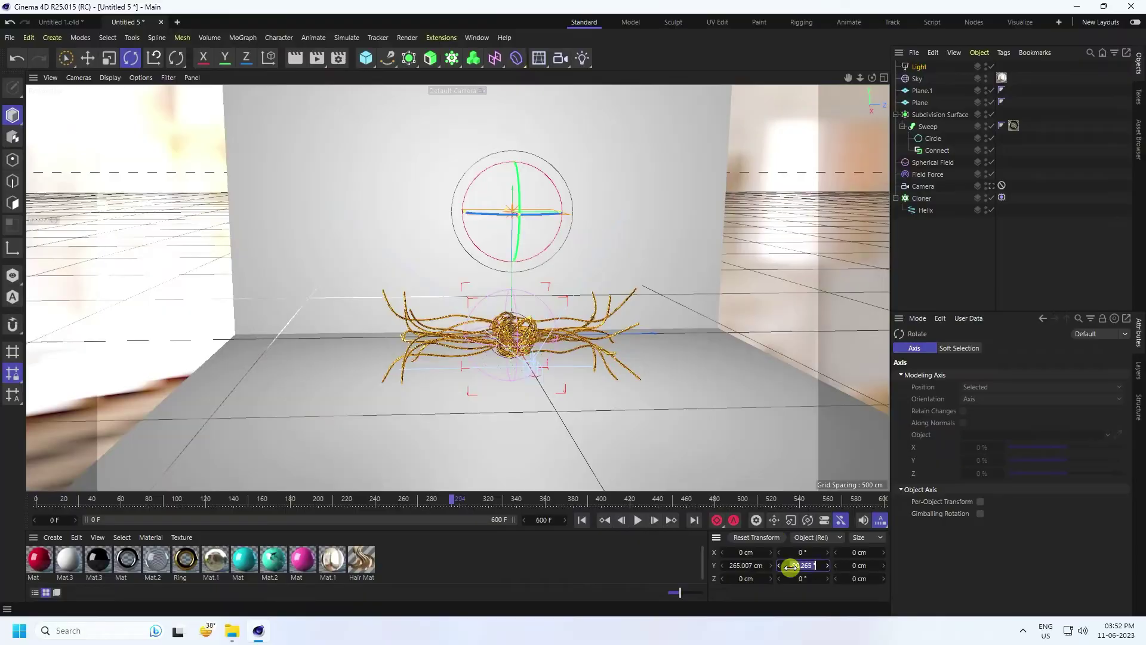
pyautogui.write('-90')
pyautogui.press('Return')
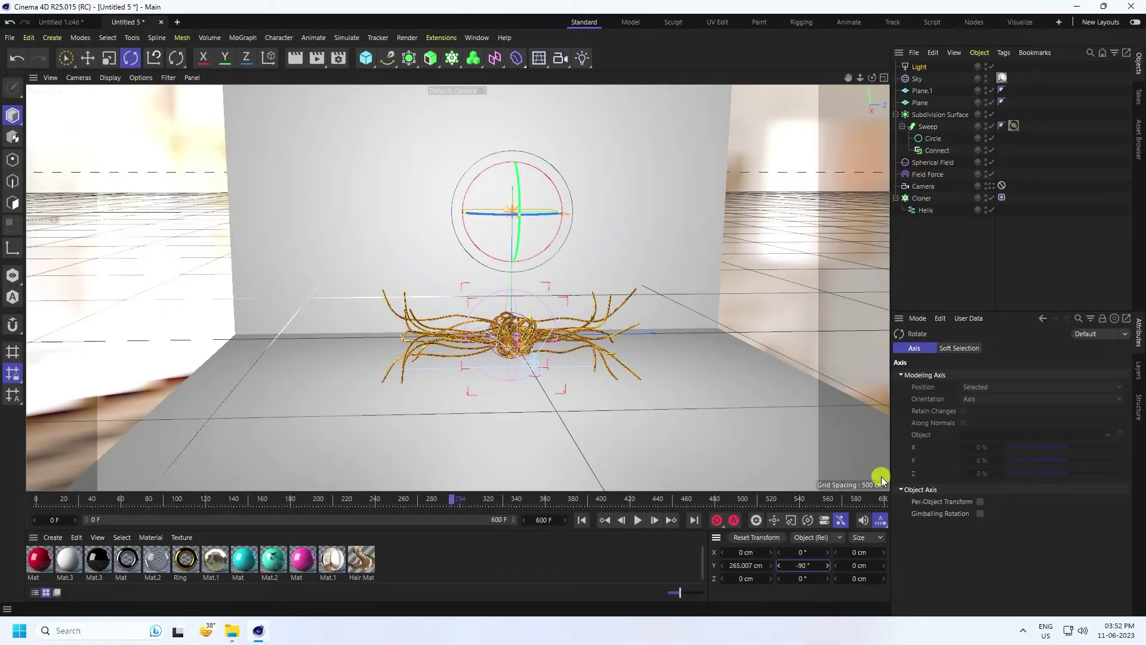
# Step: Set the area light's Intensity to 20%, undoing an accidental rotation afterward
pyautogui.click(916, 67)
pyautogui.click(993, 348)
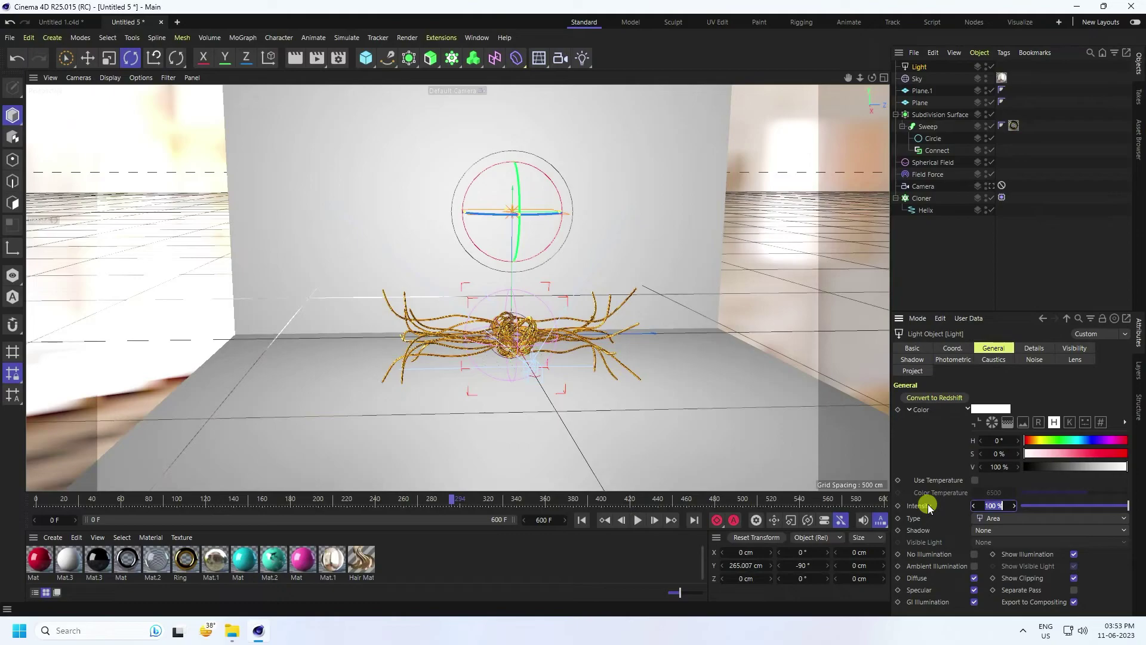
pyautogui.write('0')
pyautogui.press('Return')
pyautogui.moveTo(500, 335); pyautogui.dragTo(681, 257)
pyautogui.hotkey('ctrl', 'z')
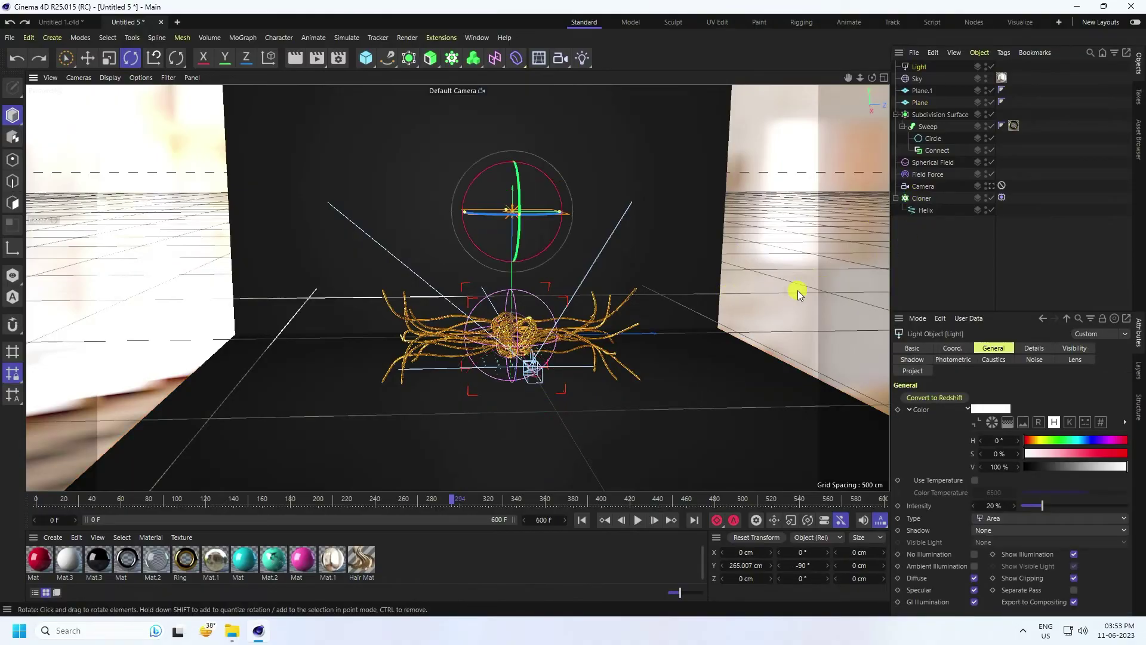
pyautogui.click(944, 240)
pyautogui.click(919, 67)
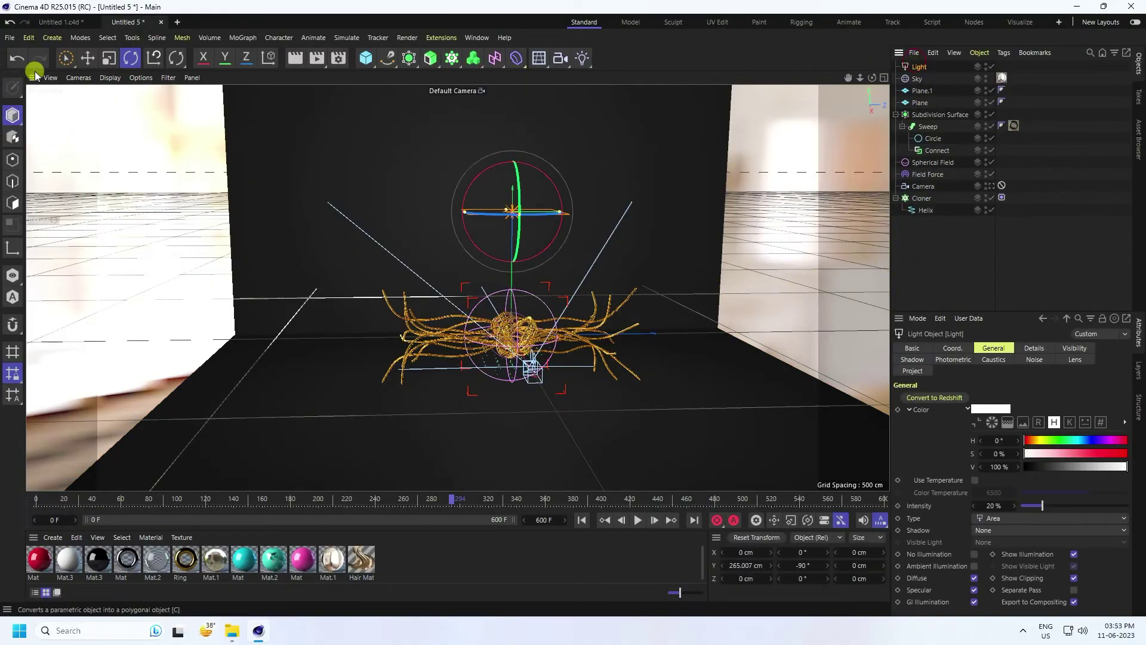
# Step: Copy and paste the area light to create a duplicate, Light.1
pyautogui.click(87, 58)
pyautogui.keyDown('alt'); pyautogui.moveTo(414, 323); pyautogui.dragTo(436, 330); pyautogui.keyUp('alt')
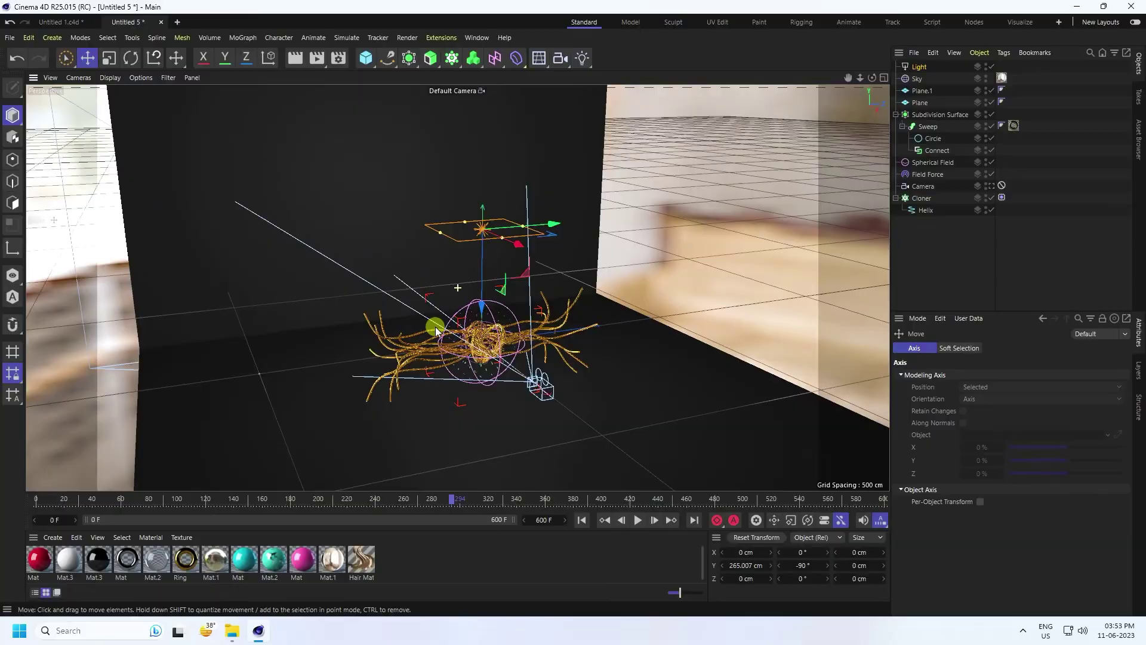
pyautogui.hotkey('ctrl', 'c')
pyautogui.hotkey('ctrl', 'v')
# Step: Move Light.1 to the right of the ball, around X 480 cm
pyautogui.middleClick(435, 331)
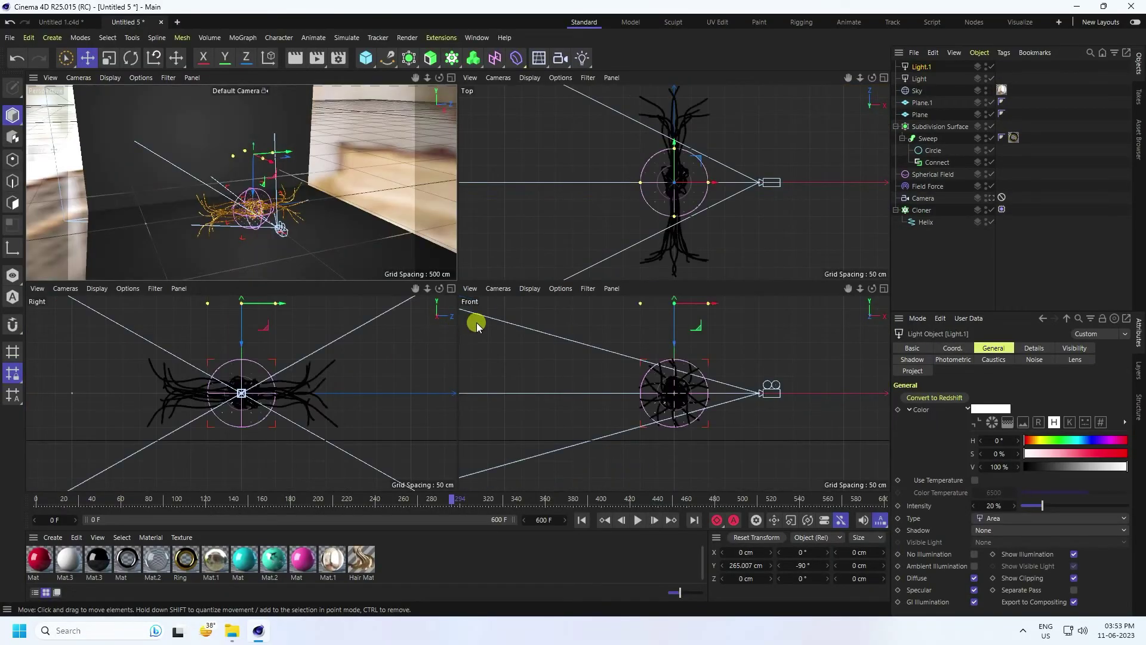
pyautogui.middleClick(372, 190)
pyautogui.moveTo(506, 232); pyautogui.dragTo(627, 410)
# Step: In the Front view, rotate Light.1 90° toward the ball and lower it to Y 9.7 cm
pyautogui.middleClick(619, 386)
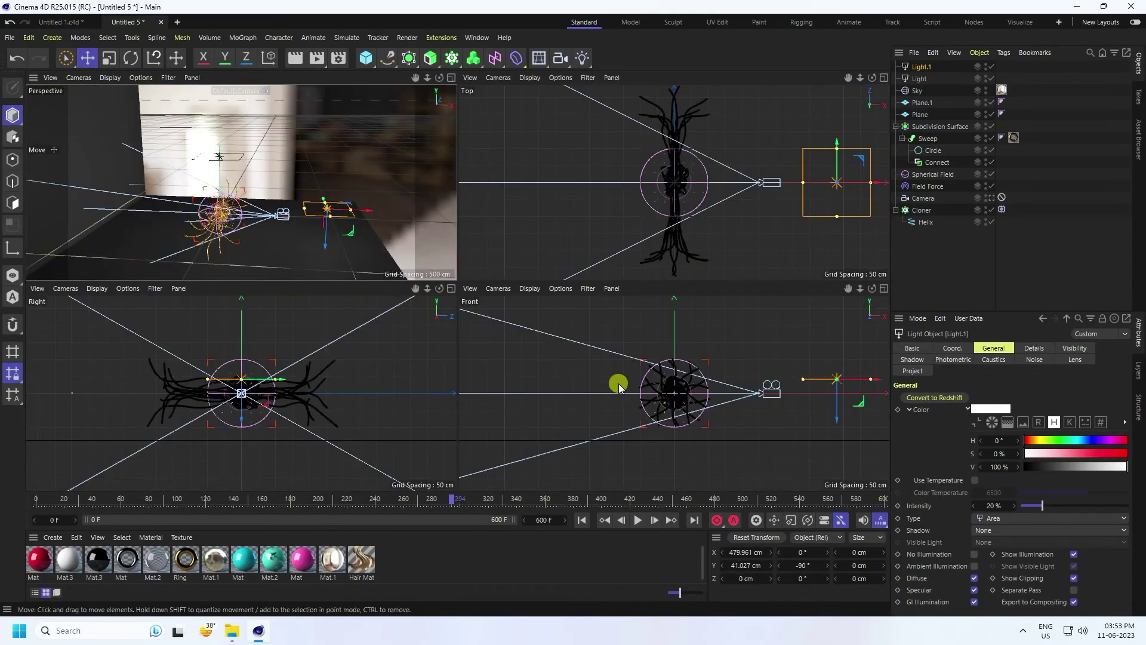
pyautogui.middleClick(662, 373)
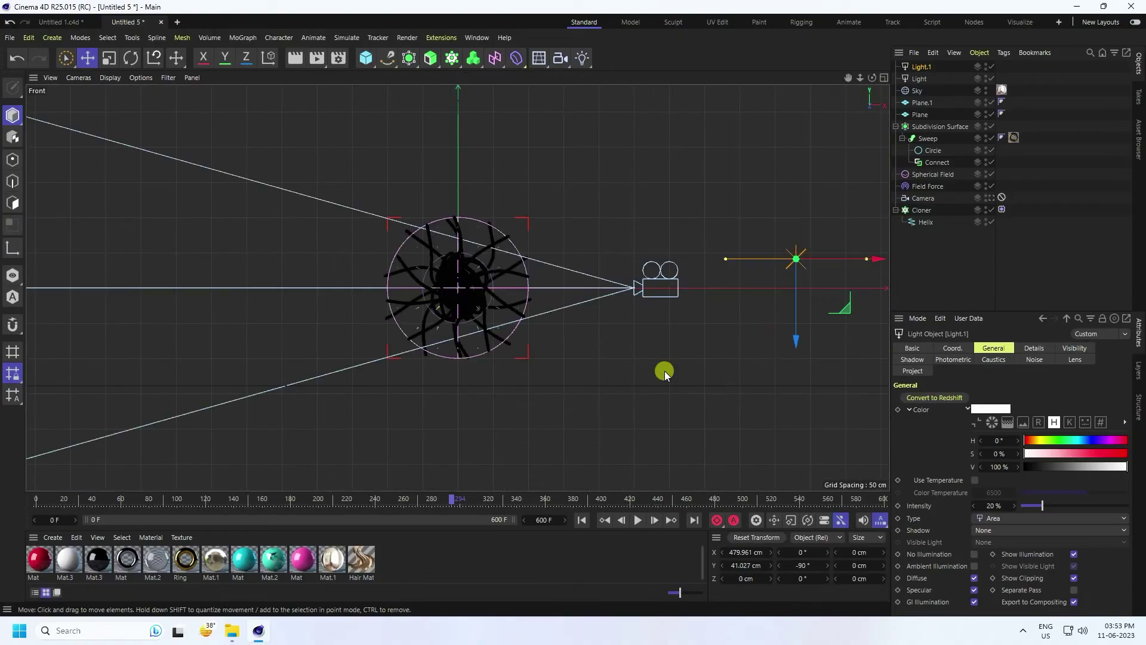
pyautogui.click(130, 57)
pyautogui.moveTo(833, 229); pyautogui.dragTo(842, 317)
pyautogui.moveTo(806, 565); pyautogui.dragTo(817, 565)
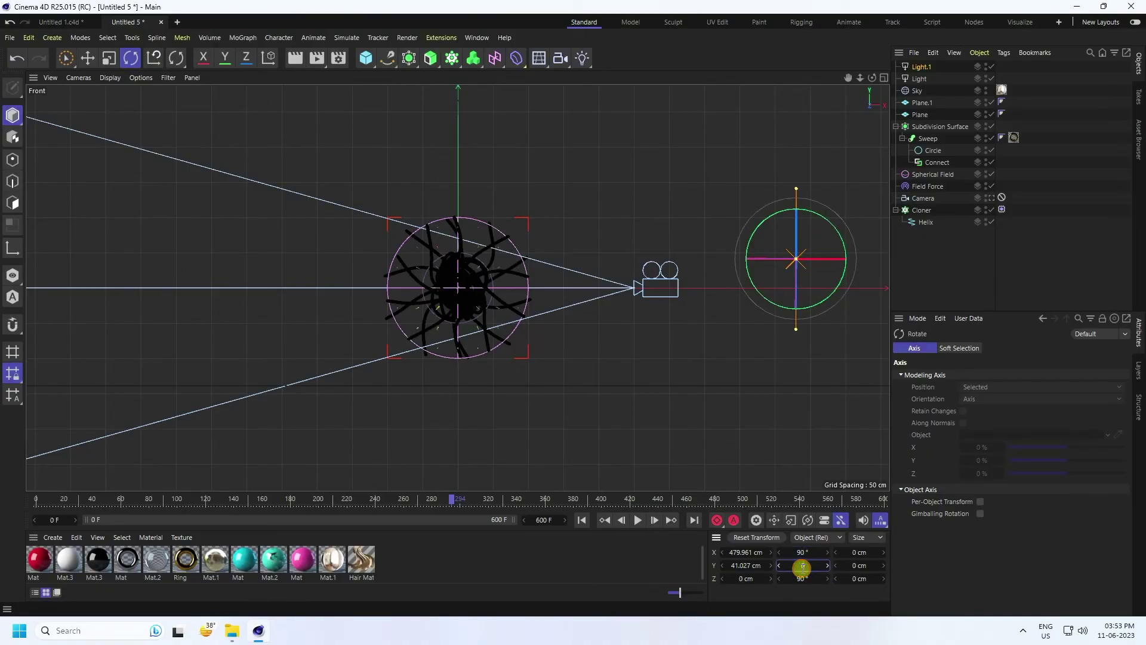
pyautogui.click(87, 57)
pyautogui.moveTo(797, 223); pyautogui.dragTo(794, 365)
# Step: Reactivate the Camera tag in the perspective view and start the interactive Render View
pyautogui.middleClick(619, 392)
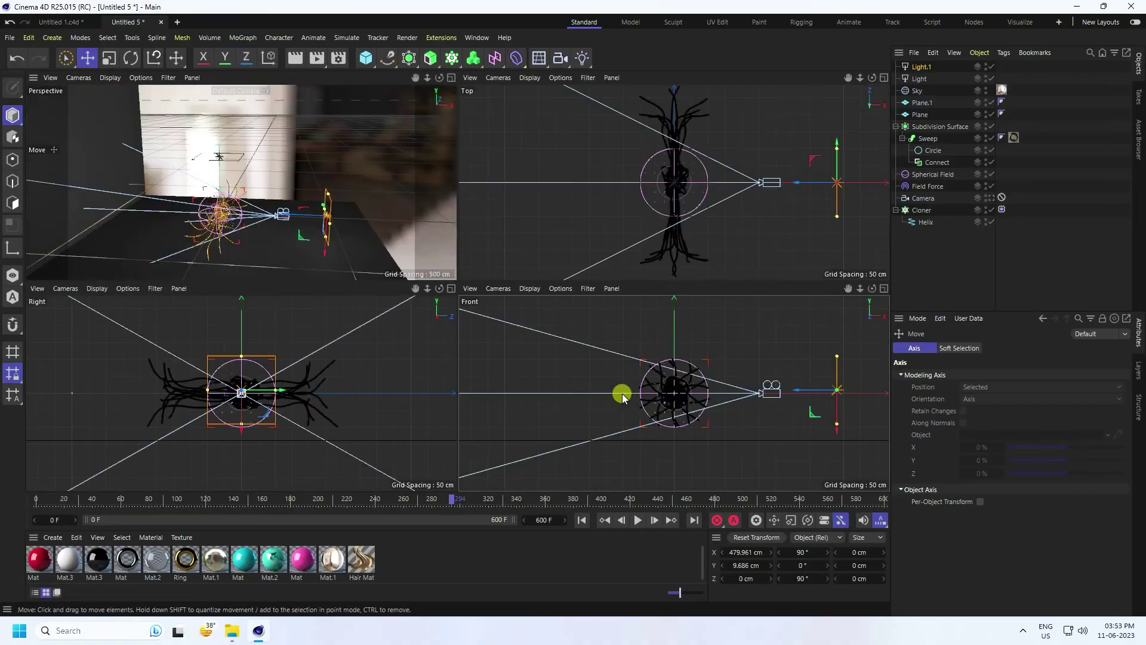
pyautogui.middleClick(253, 133)
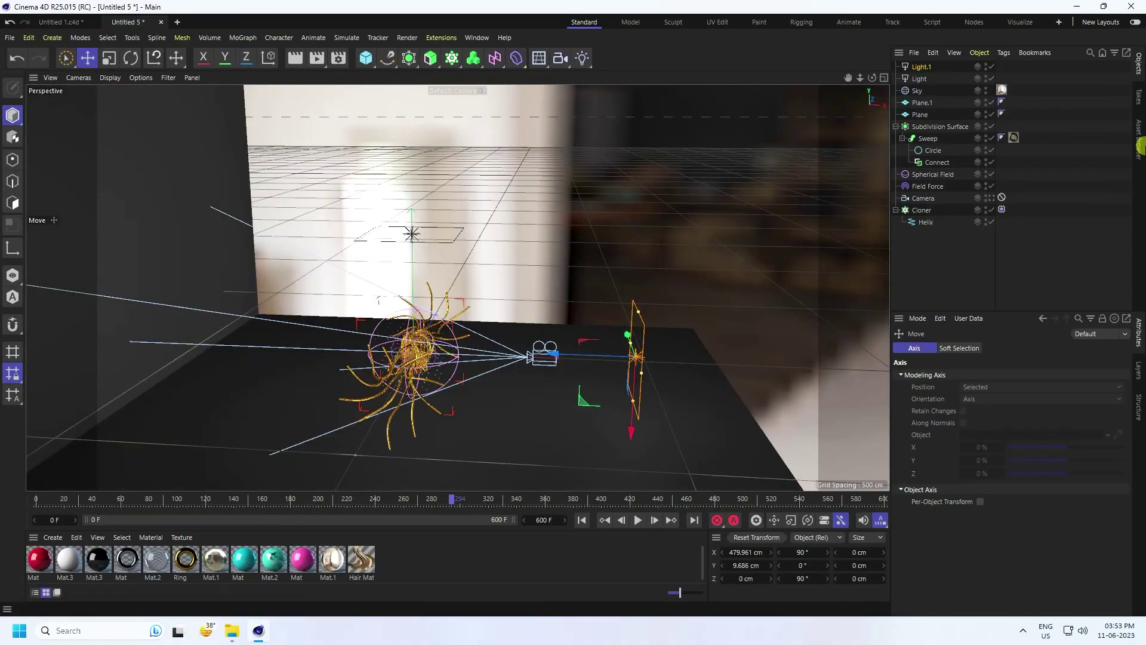
pyautogui.click(991, 198)
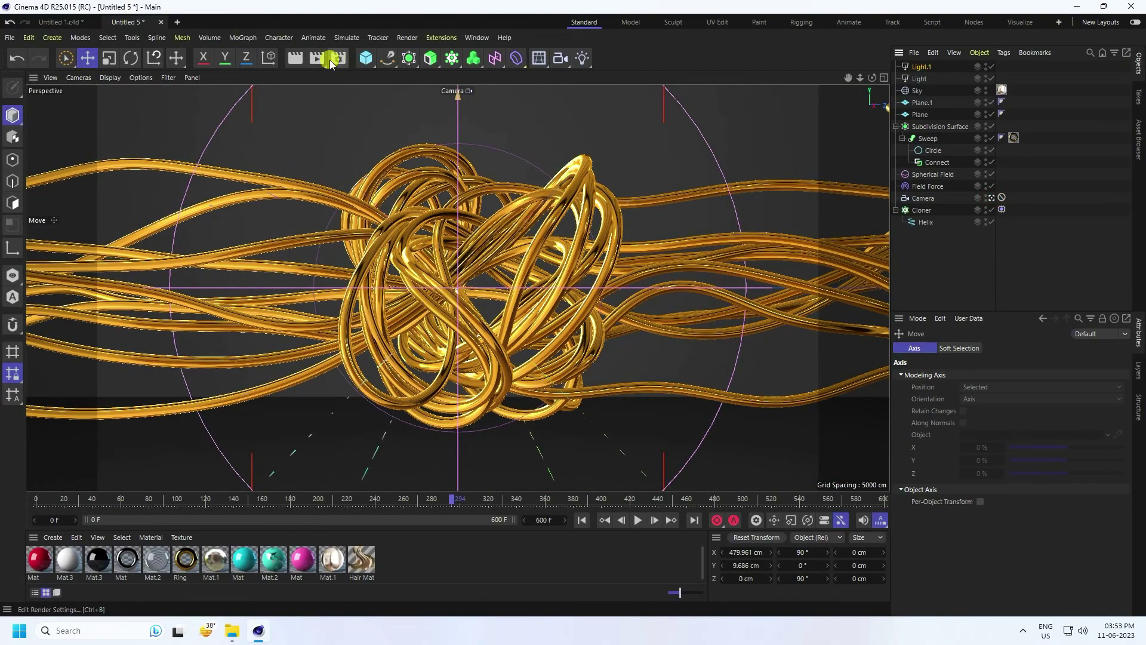
pyautogui.click(295, 58)
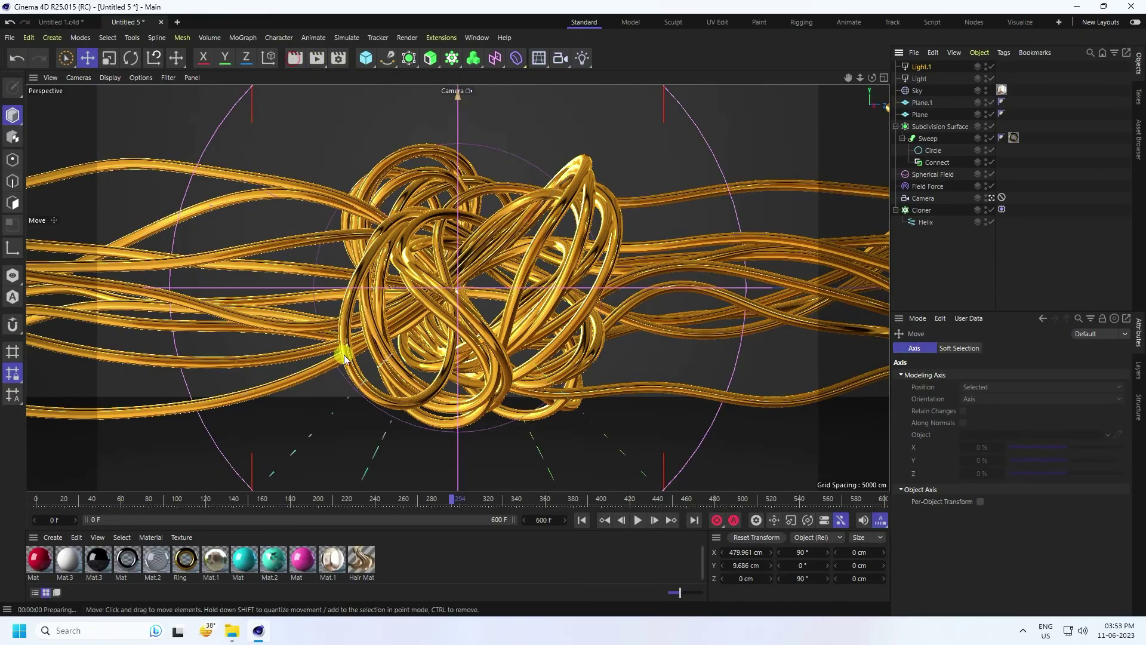